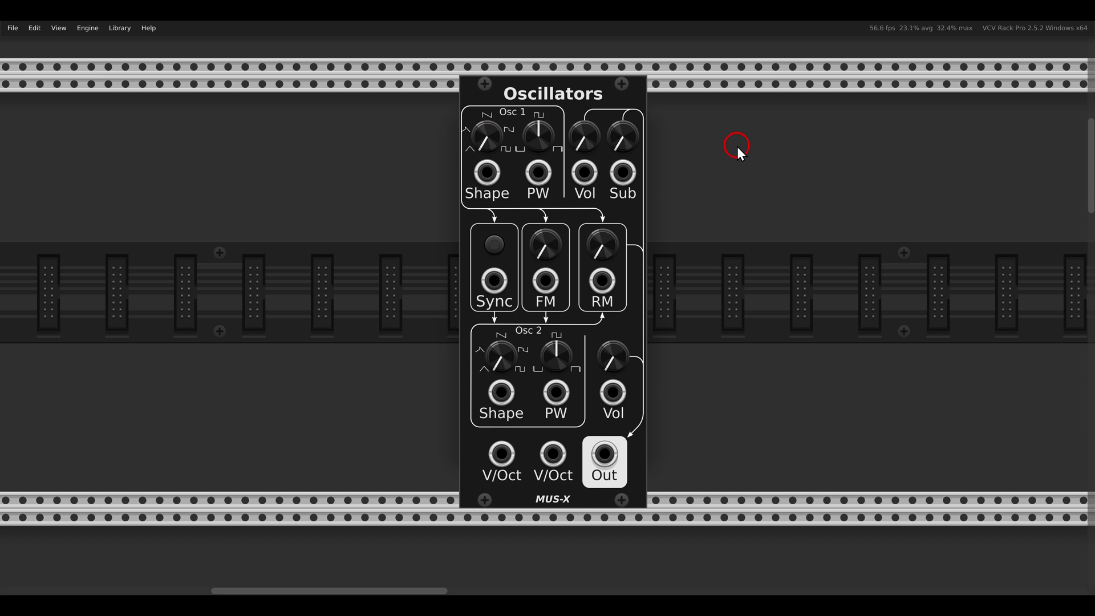
click(624, 135)
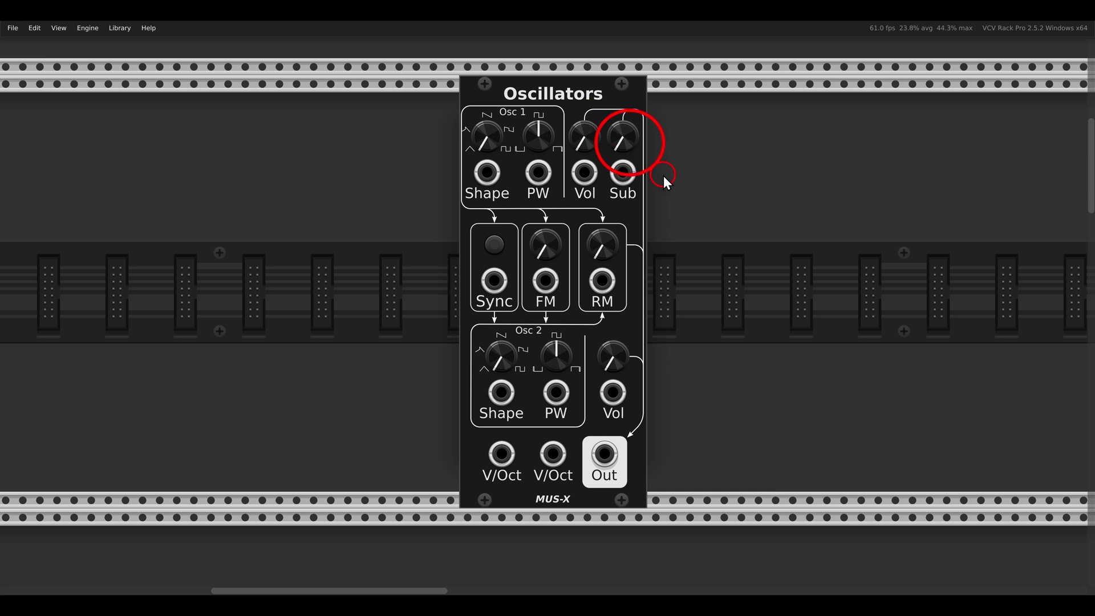
click(543, 246)
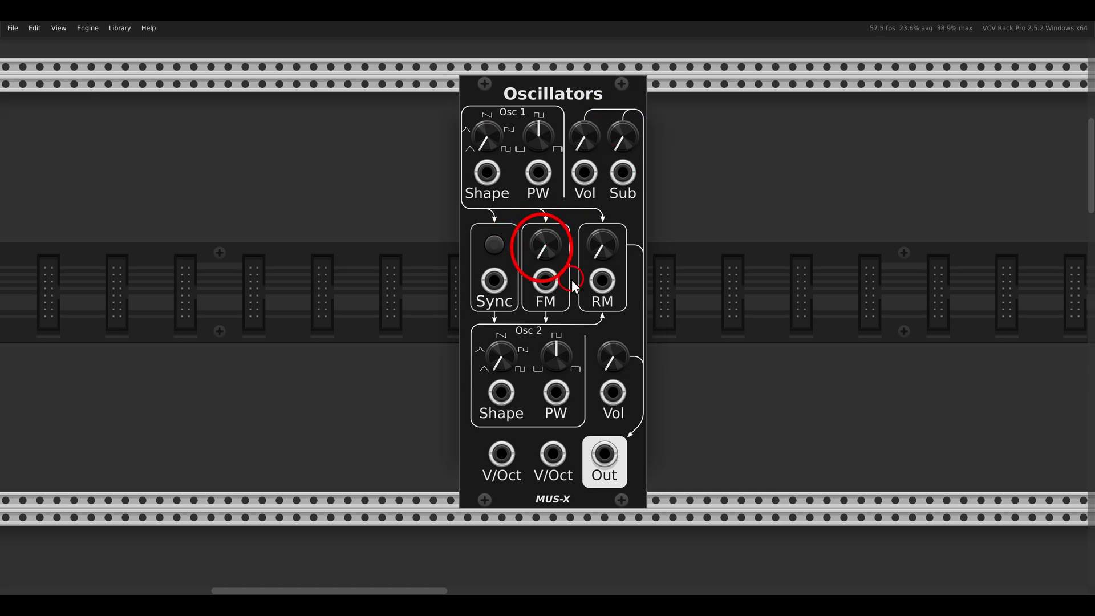
click(572, 222)
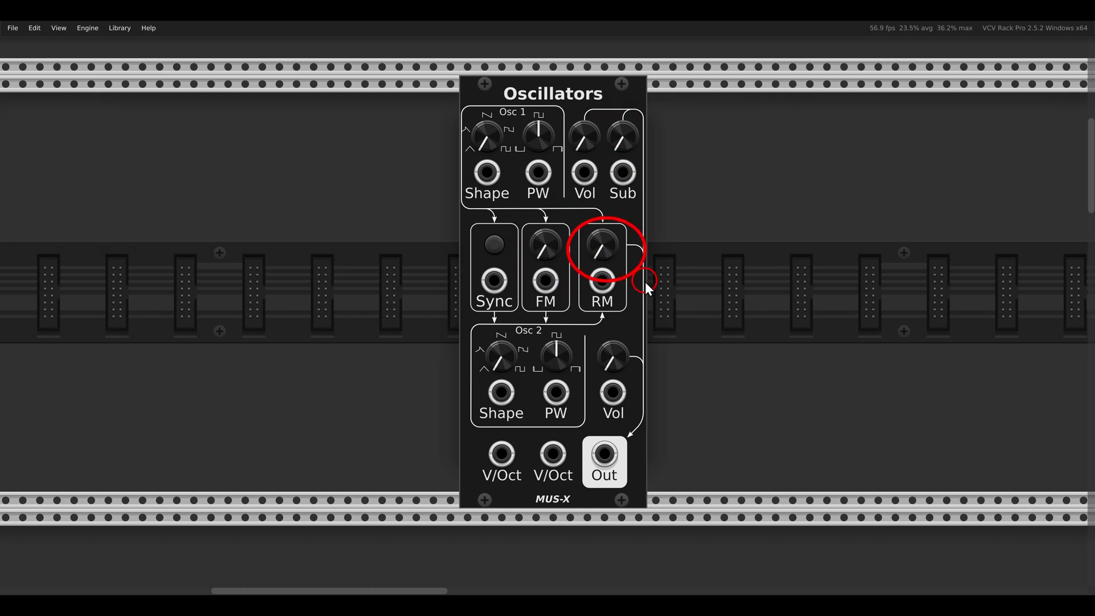
click(594, 370)
drag(446, 428, 590, 494)
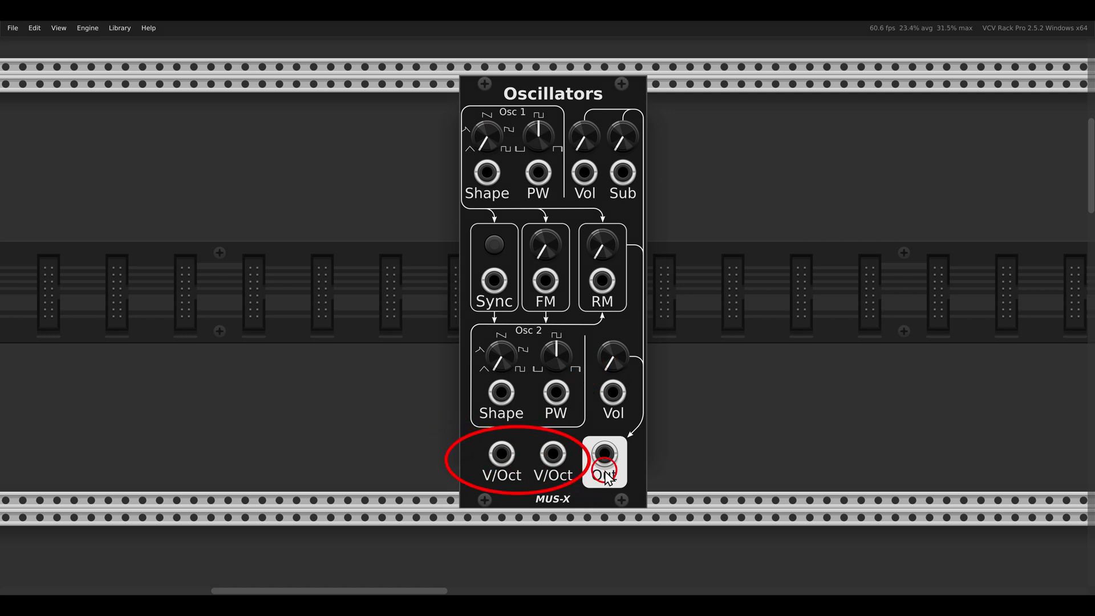
Check the oversampling rate options of the Oscillators module.
right_click(570, 110)
mouse_move(603, 253)
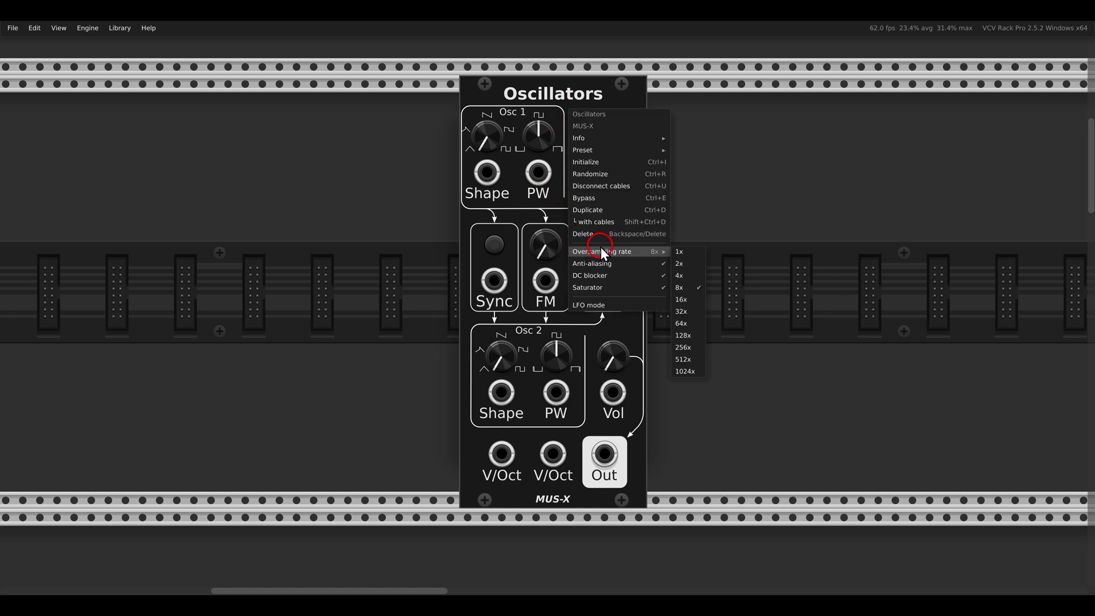
click(392, 249)
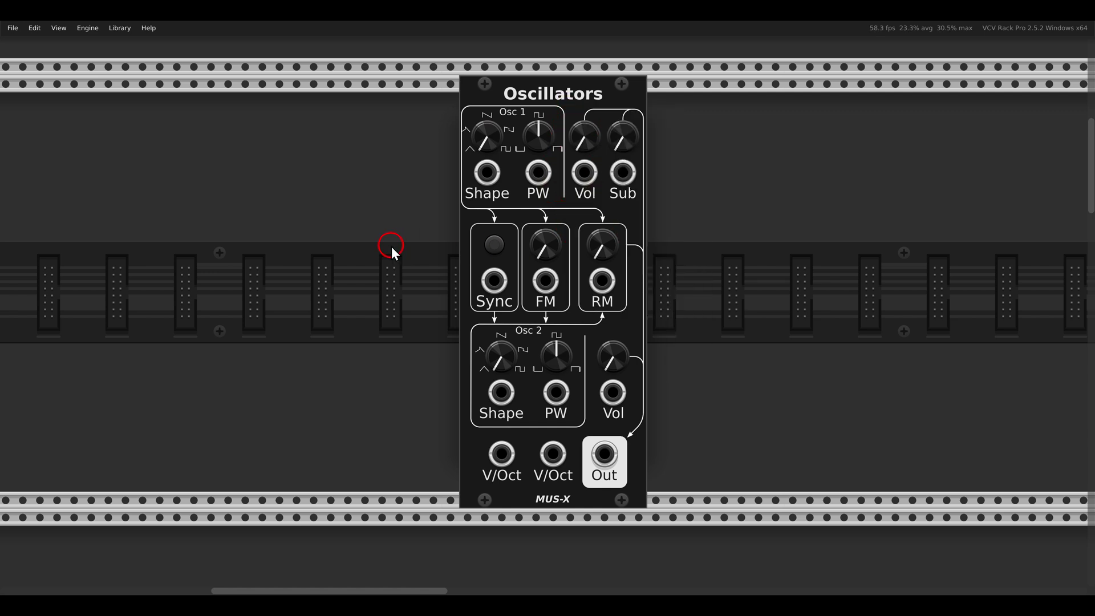
Unmute the sequence voice that is driven by the slips sequencer.
scroll(392, 249, down, 10)
scroll(394, 255, down, 5)
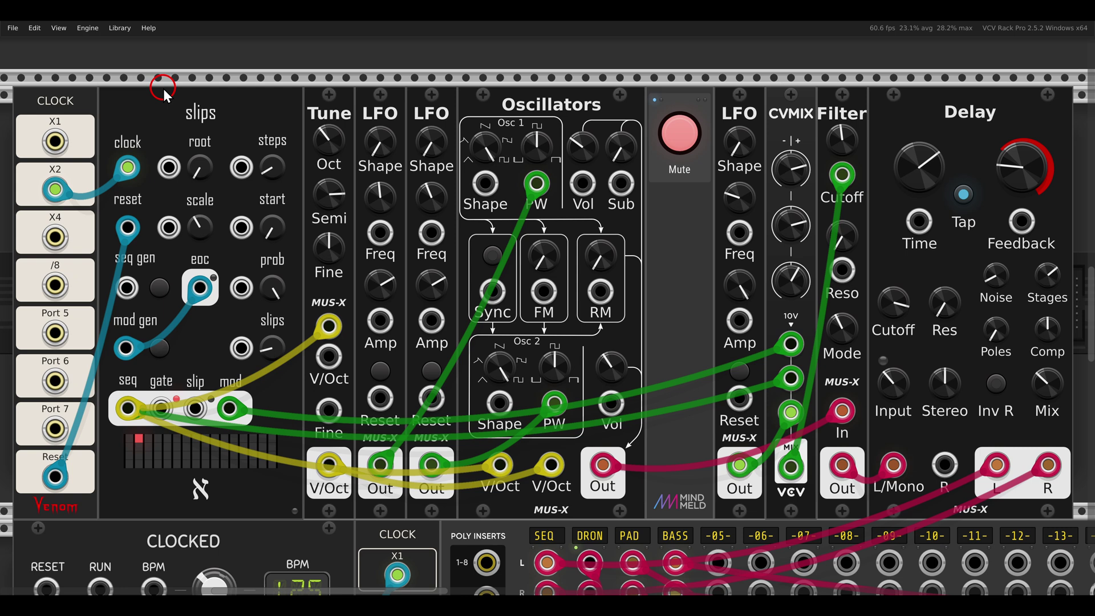
drag(163, 87, 262, 149)
drag(479, 82, 609, 138)
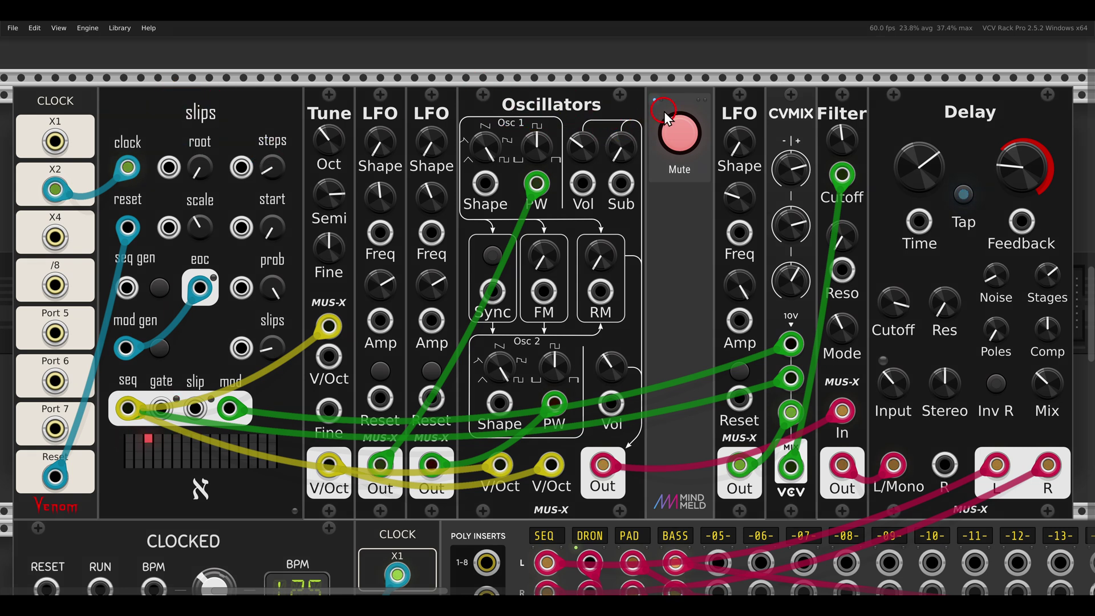
click(679, 133)
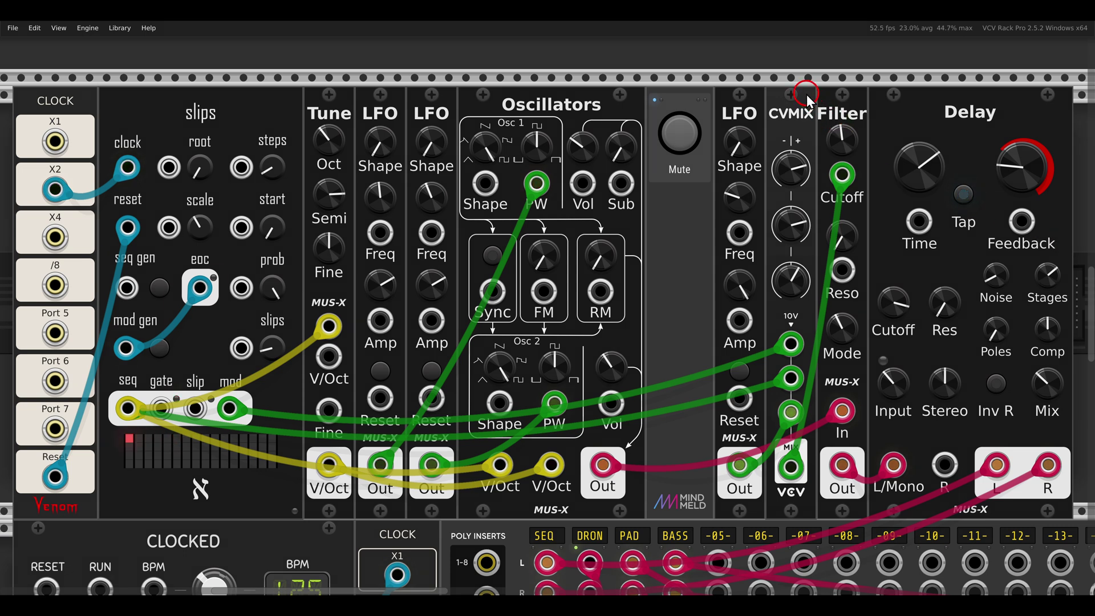
drag(802, 89, 879, 132)
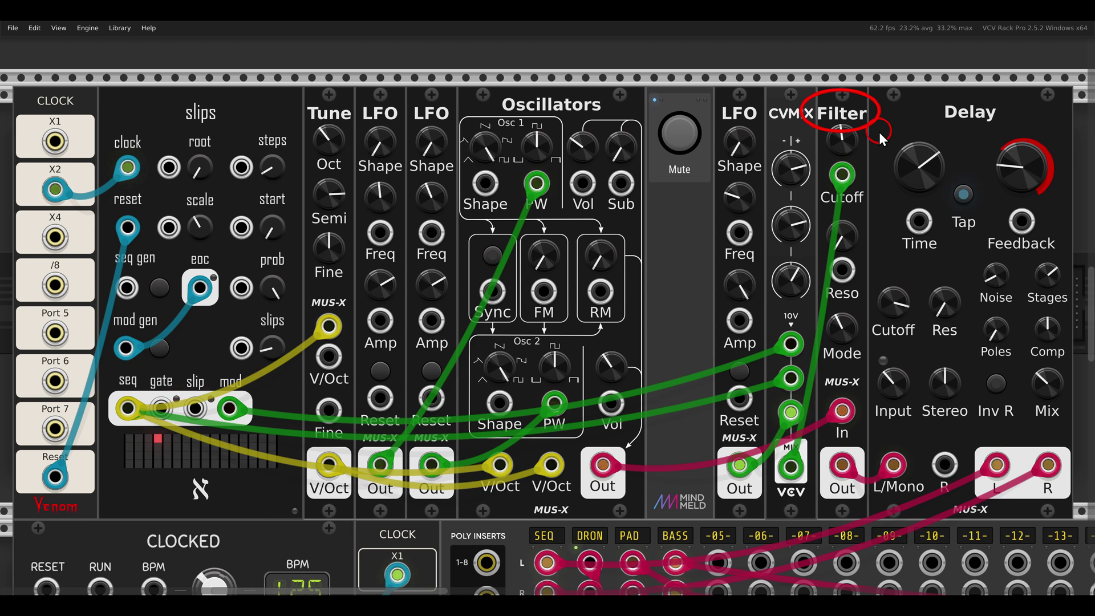
drag(905, 98, 1007, 132)
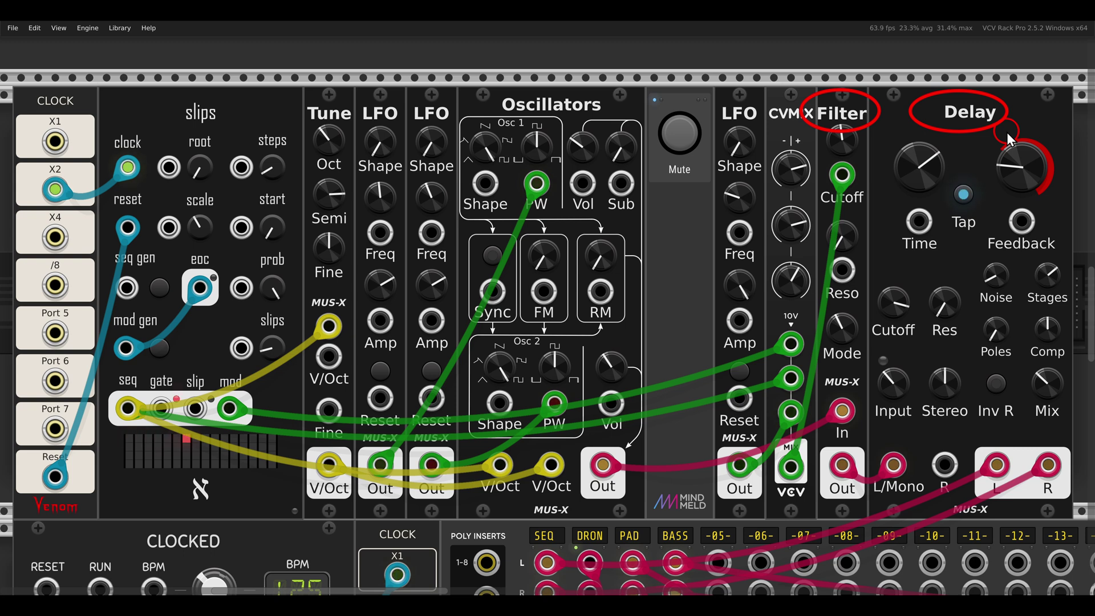
key(Escape)
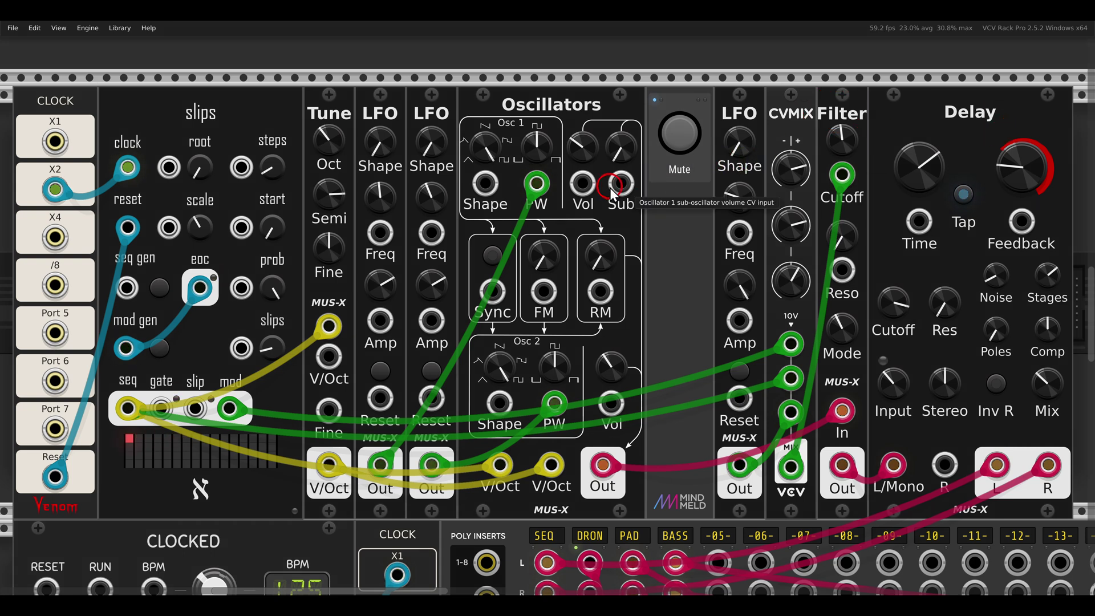
mouse_move(537, 161)
mouse_down()
mouse_move(502, 163)
mouse_move(550, 217)
mouse_up()
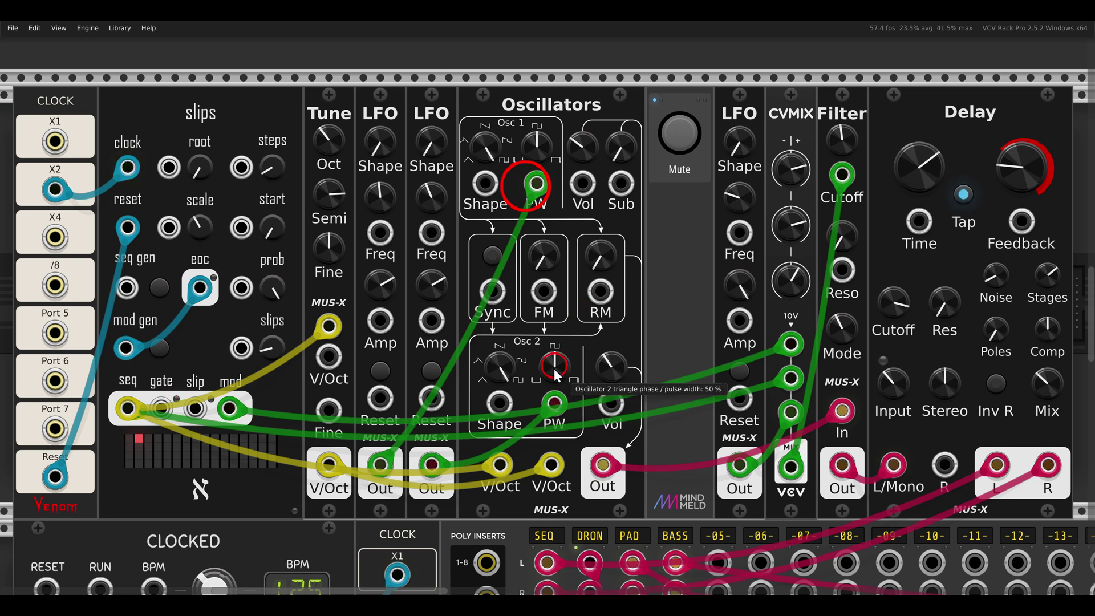
drag(528, 381, 594, 437)
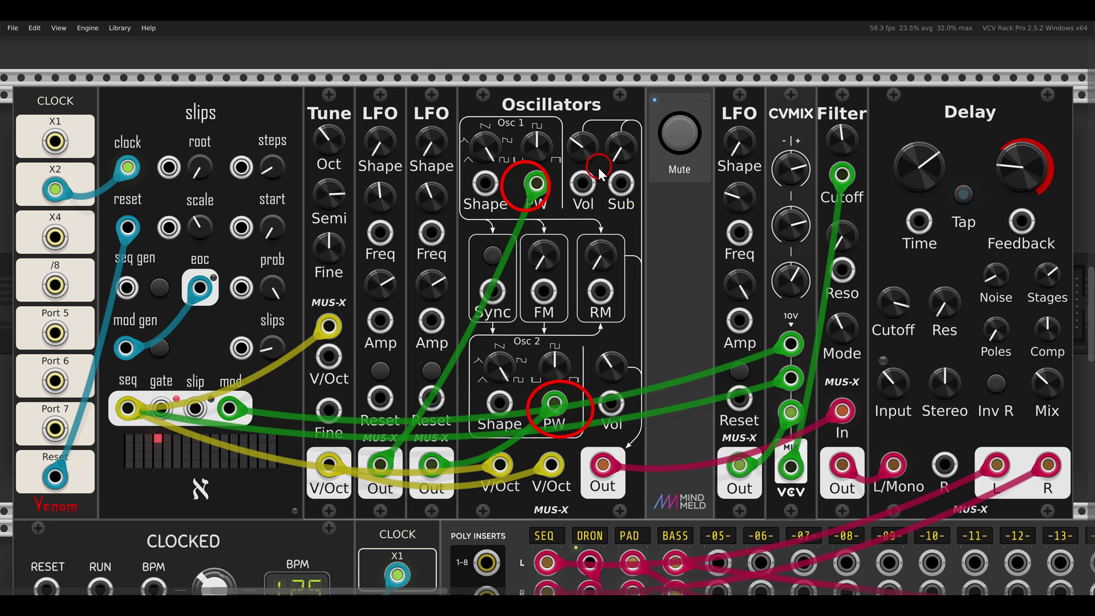
key(e)
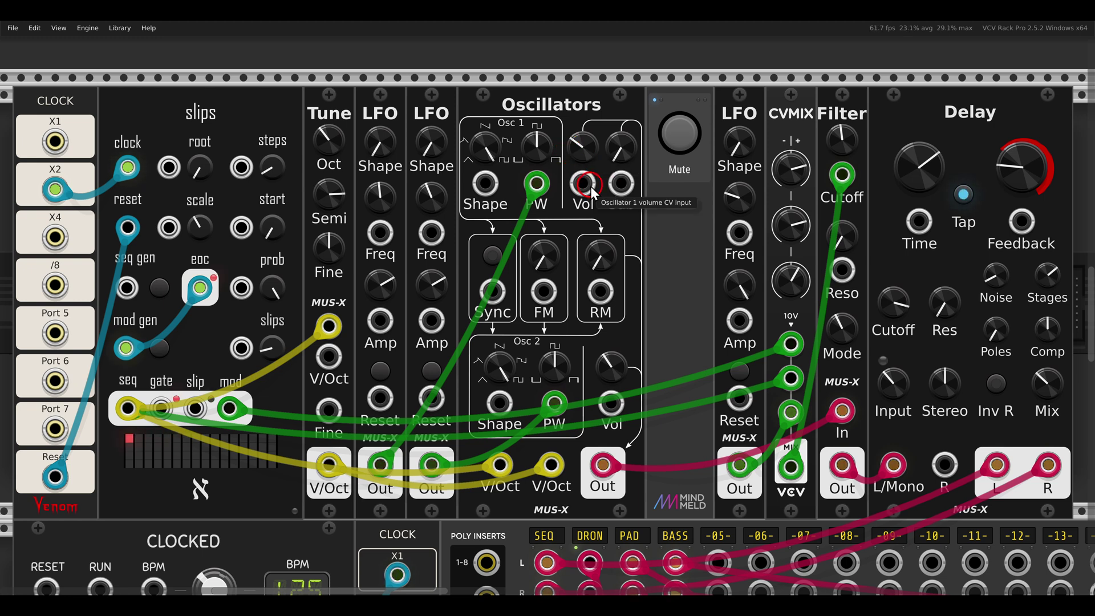
Lower the sequence voice's delay dry-wet mix to about 2% and sweep its filter cutoff up to about 4555 Hz and down to about 789 Hz.
drag(1053, 385, 1053, 416)
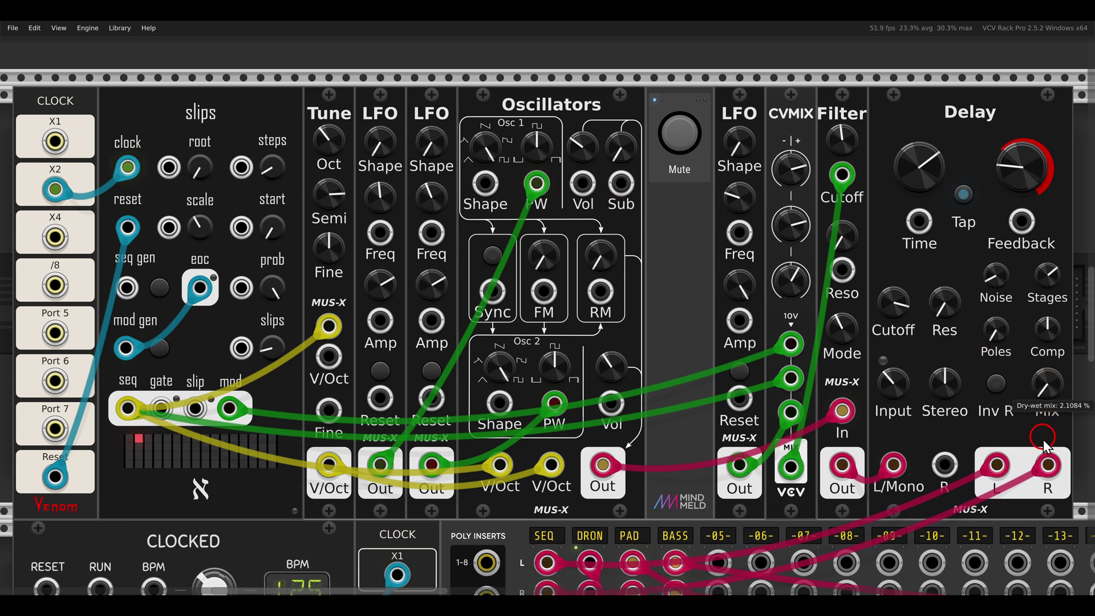
drag(843, 152, 820, 95)
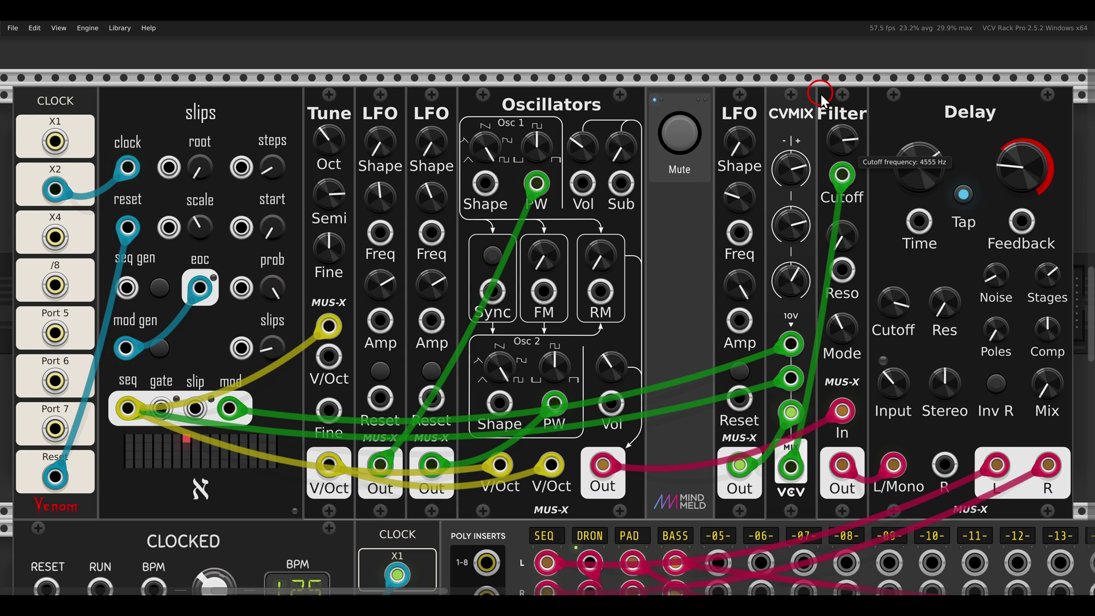
drag(820, 95, 811, 139)
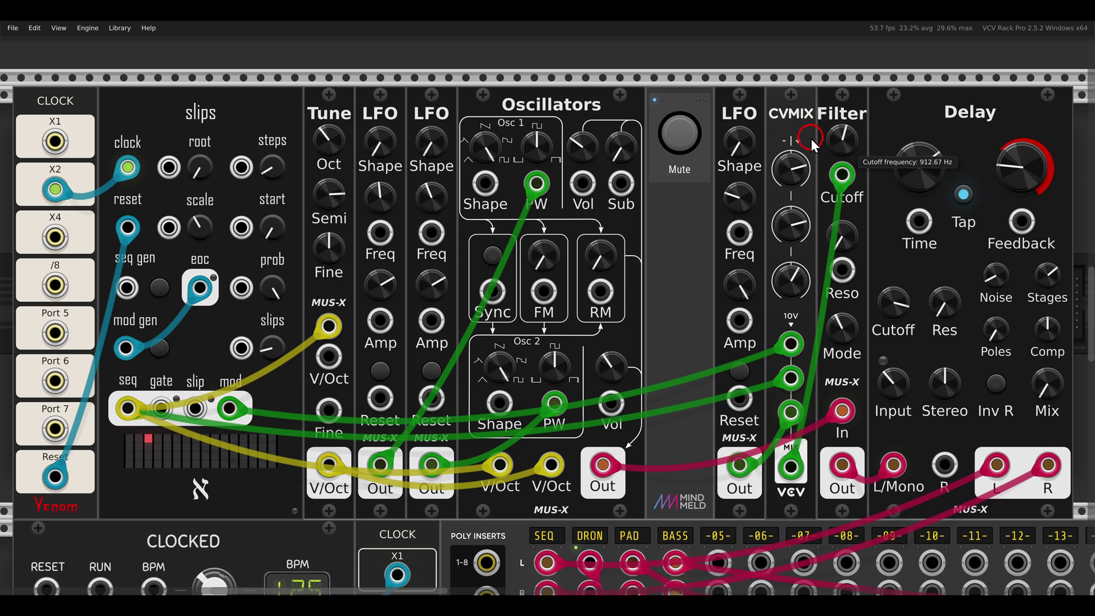
drag(1034, 372, 1002, 314)
double_click(851, 139)
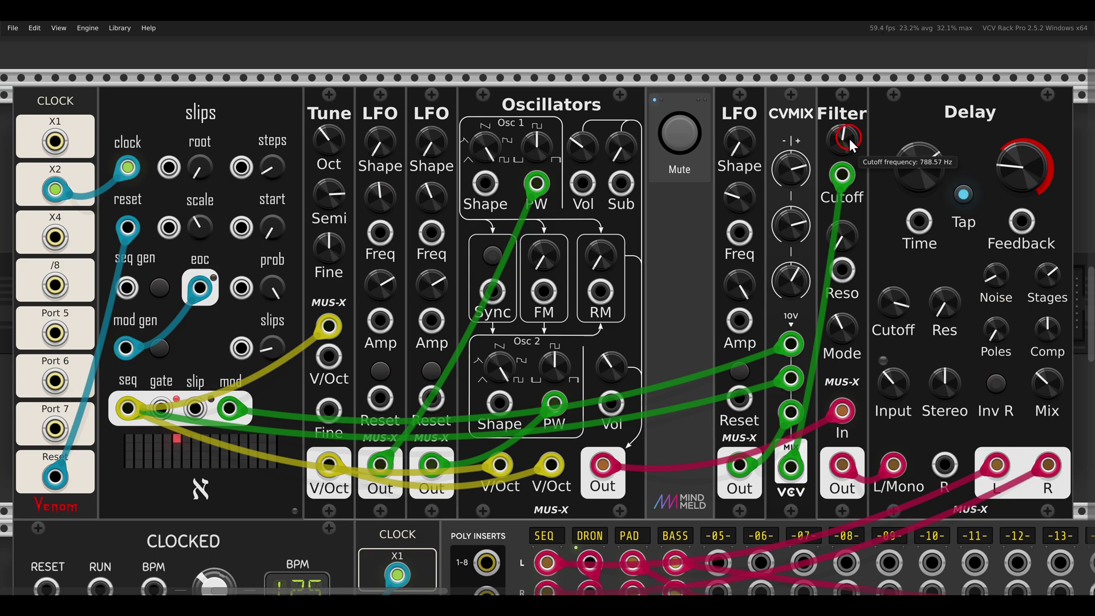
Solo the drone voice that is modulated by mod7.
click(659, 193)
scroll(660, 194, down, 10)
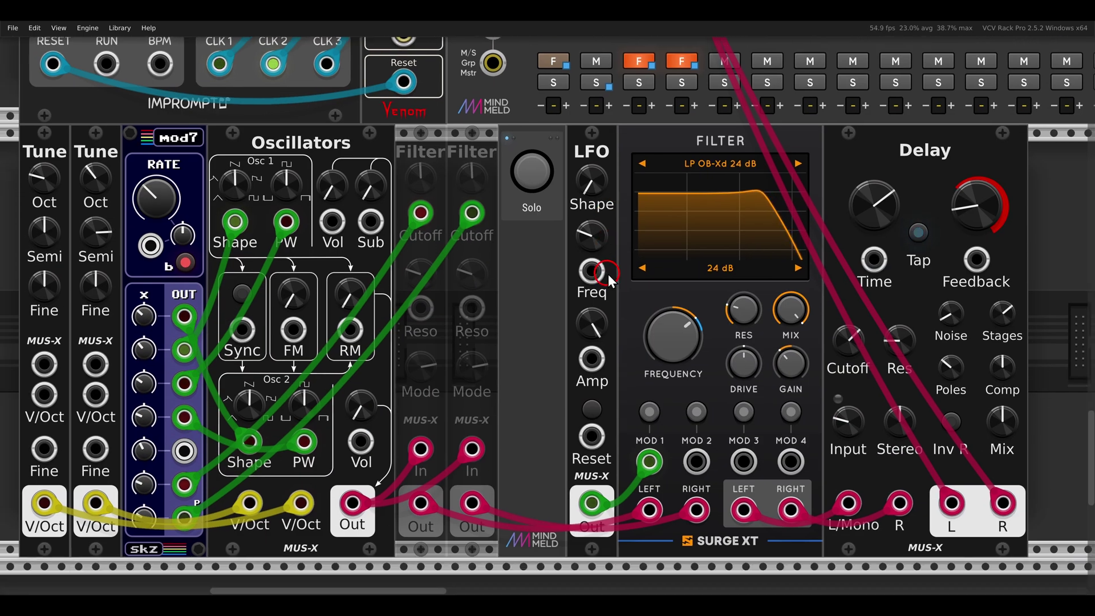
drag(608, 274, 631, 258)
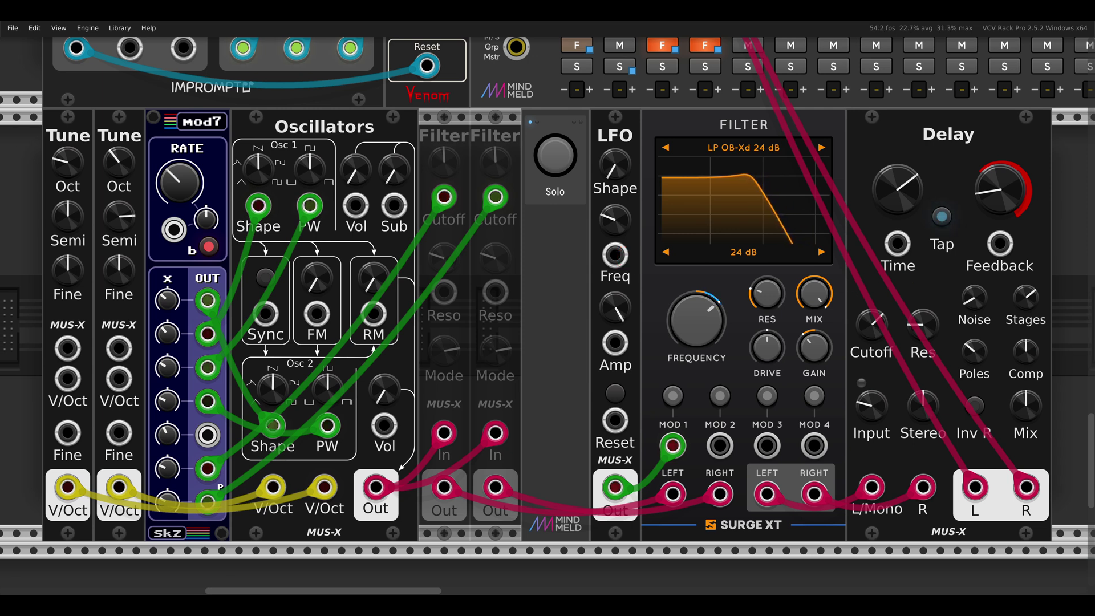
click(543, 268)
click(556, 157)
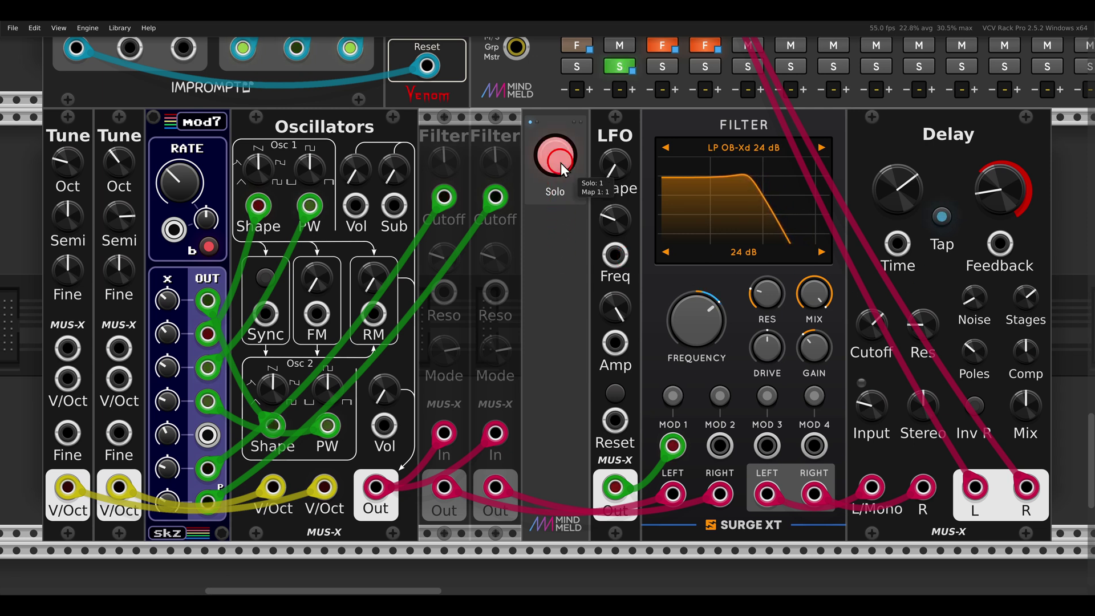
drag(555, 249, 563, 251)
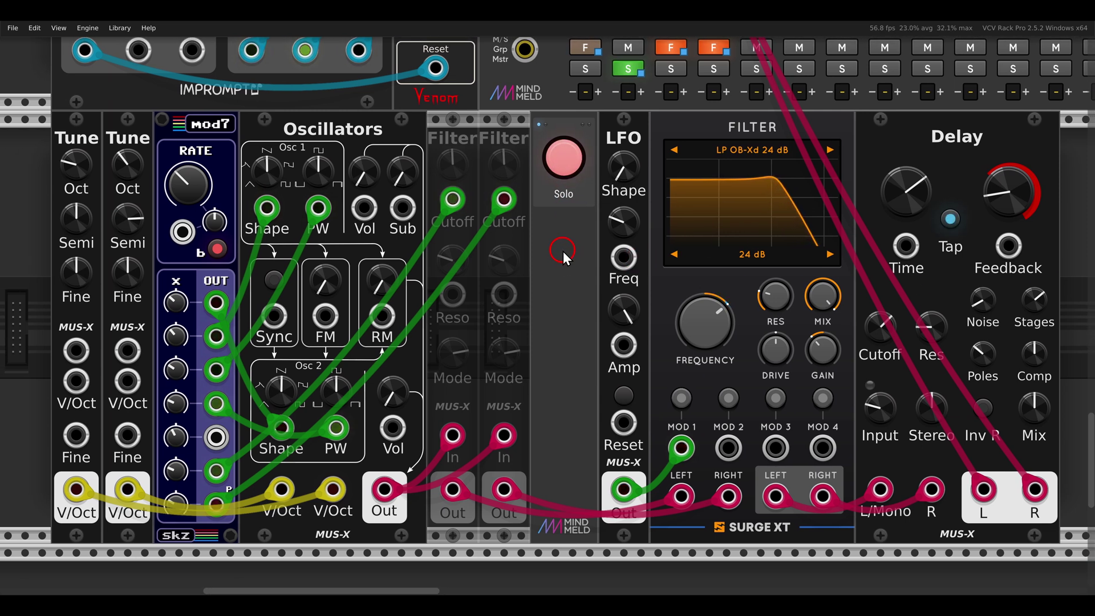
click(86, 134)
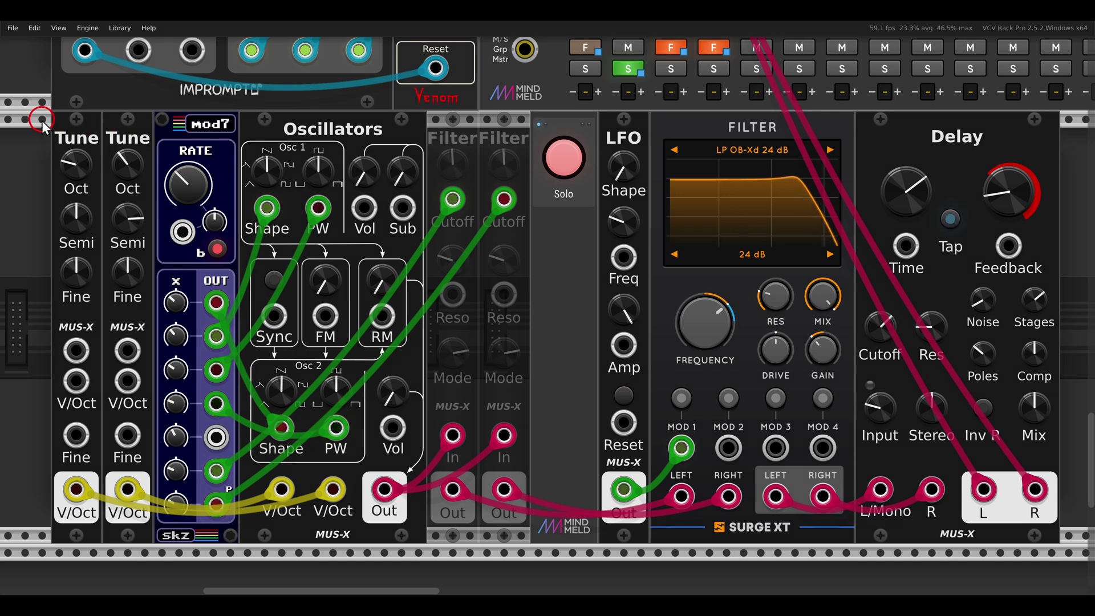
drag(37, 118, 165, 168)
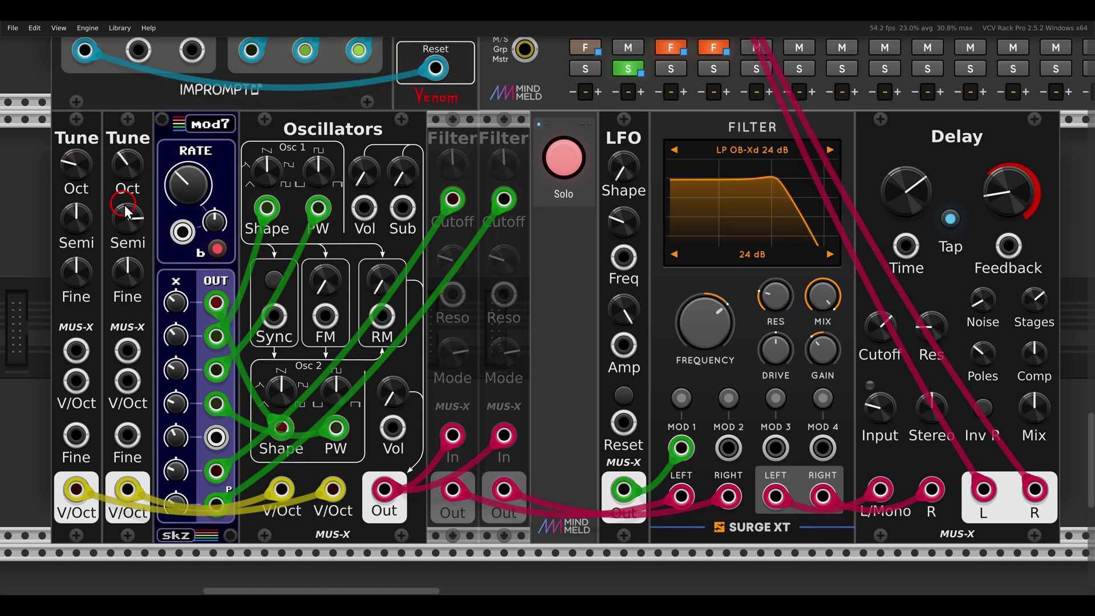
drag(345, 90, 350, 230)
drag(393, 399, 418, 387)
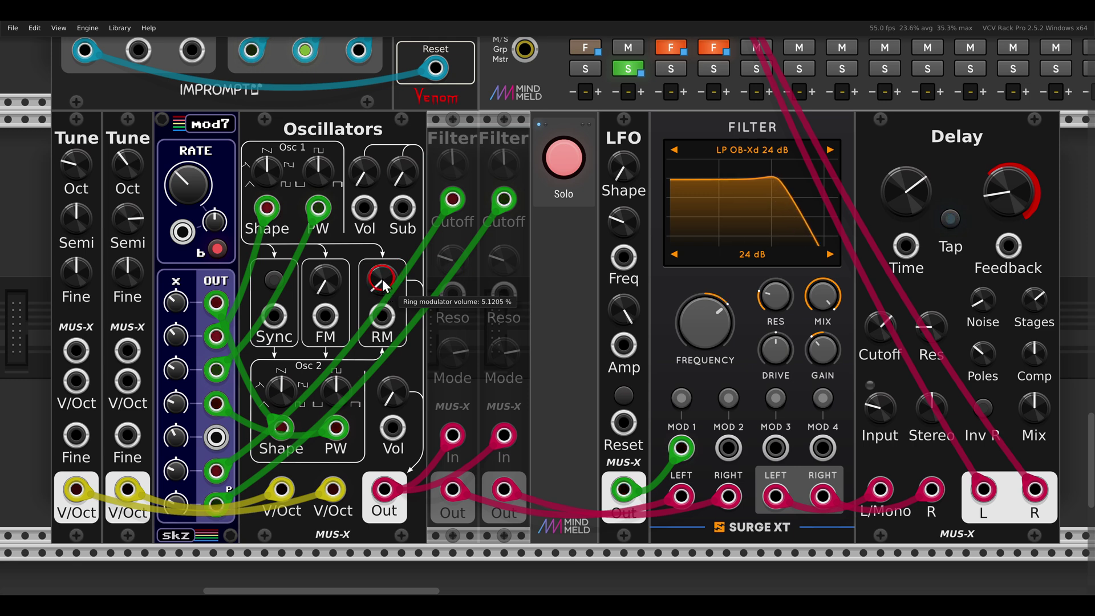
Raise the ring modulator volume on the drone's Oscillators module and patch the unused fifth mod7 output to its FM input.
drag(379, 258, 348, 145)
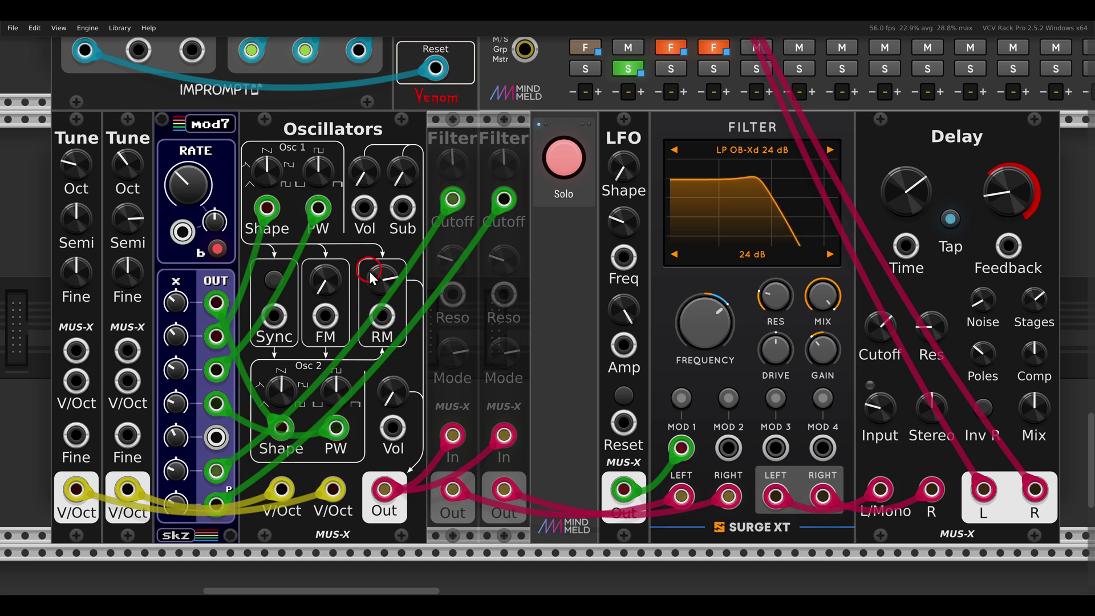
drag(369, 277, 339, 331)
drag(327, 319, 217, 438)
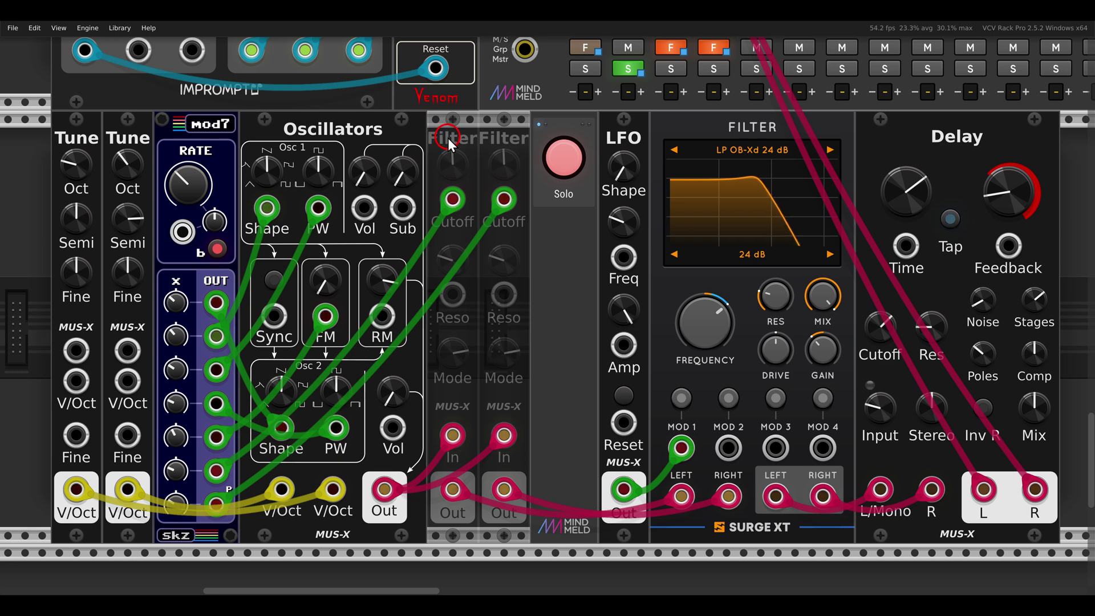
Re-enable the two bypassed MUS-X filters in the drone voice.
key(ctrl+e)
key(ctrl+e)
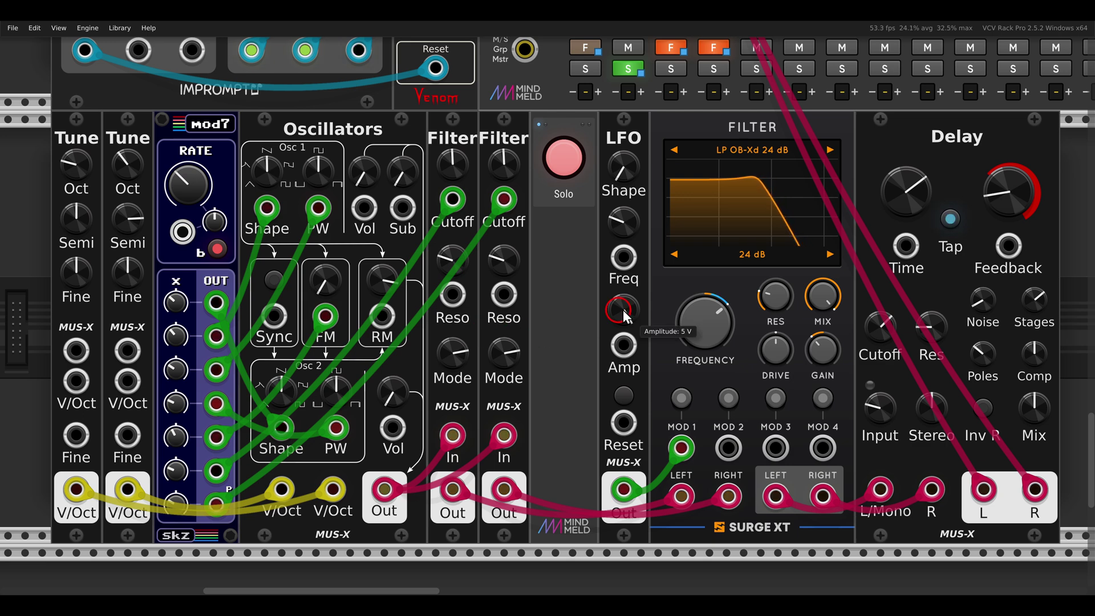
Turn off solo for the drone voice.
drag(701, 113, 785, 146)
drag(901, 118, 938, 162)
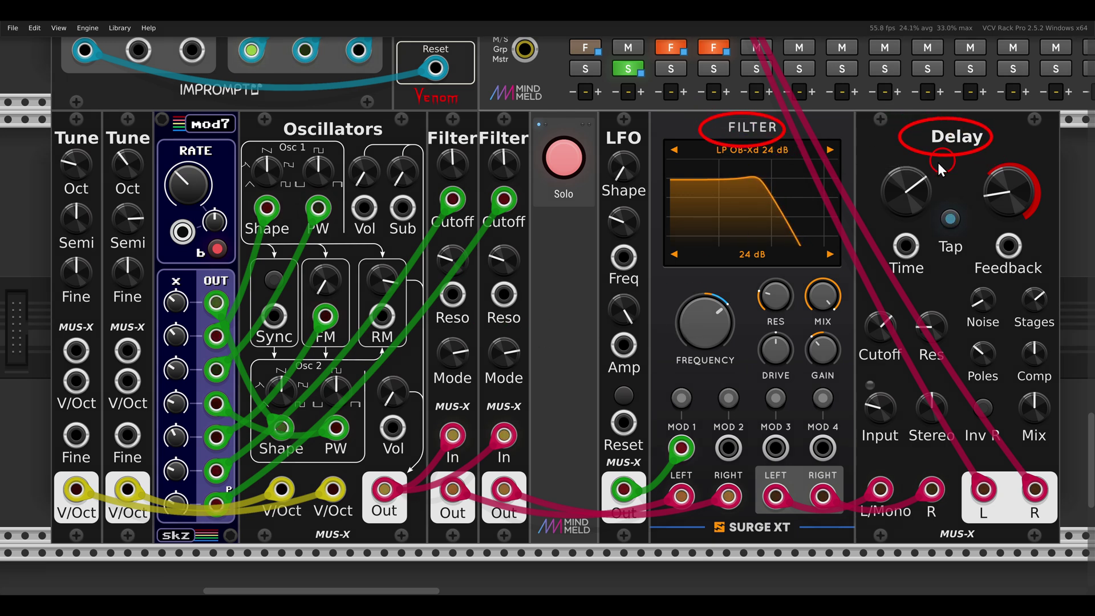
key(Escape)
click(575, 156)
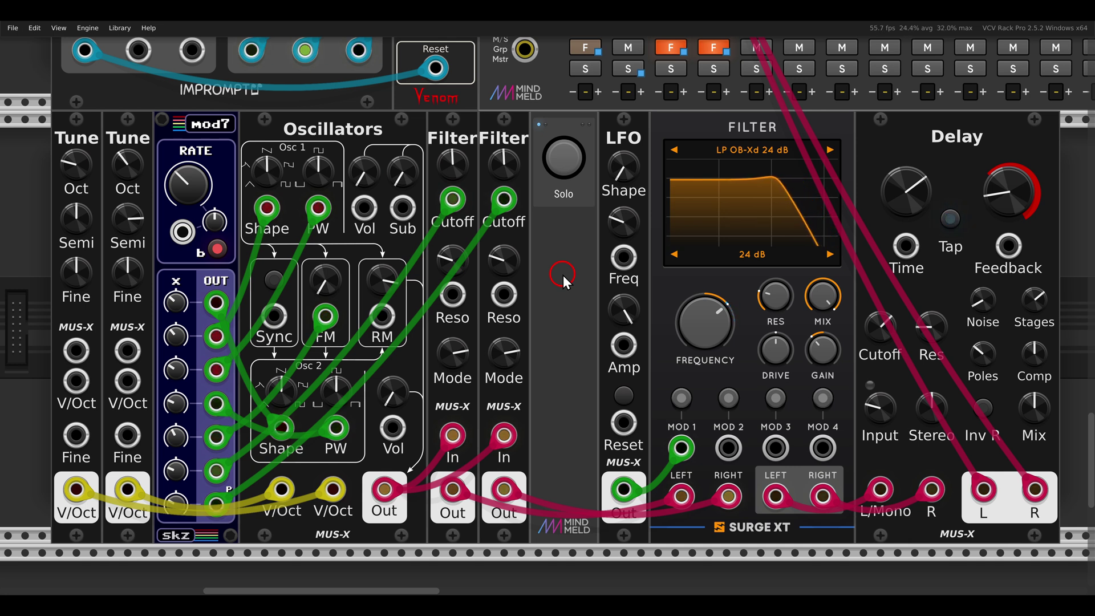
Examine the MUS-X Synth module's envelope, LFO and filter sections.
scroll(563, 285, down, 2)
drag(714, 273, 425, 272)
scroll(745, 279, right, 15)
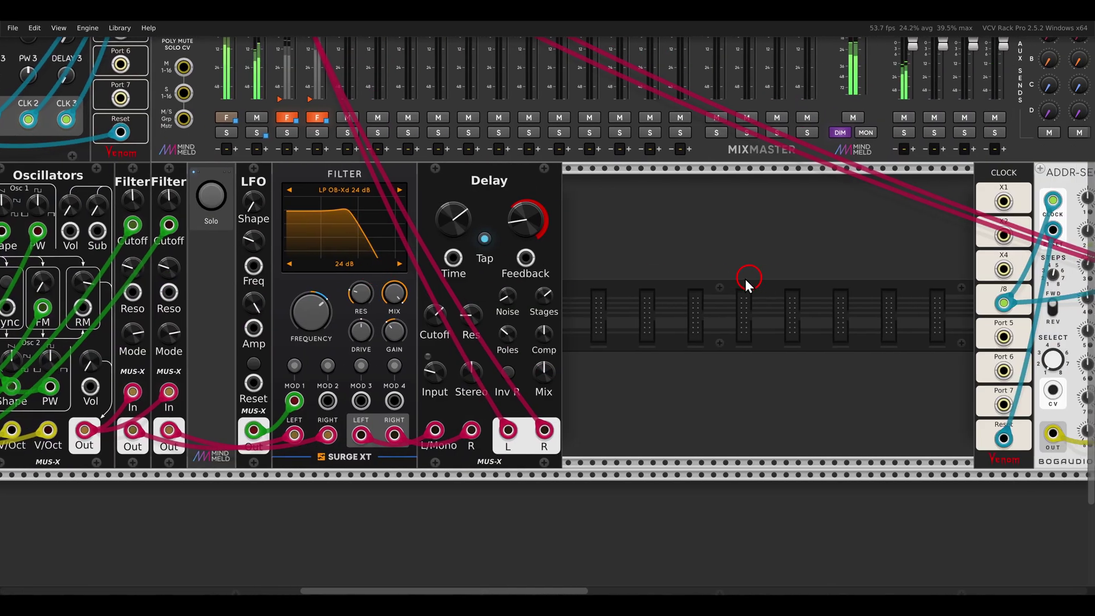
scroll(628, 306, right, 3)
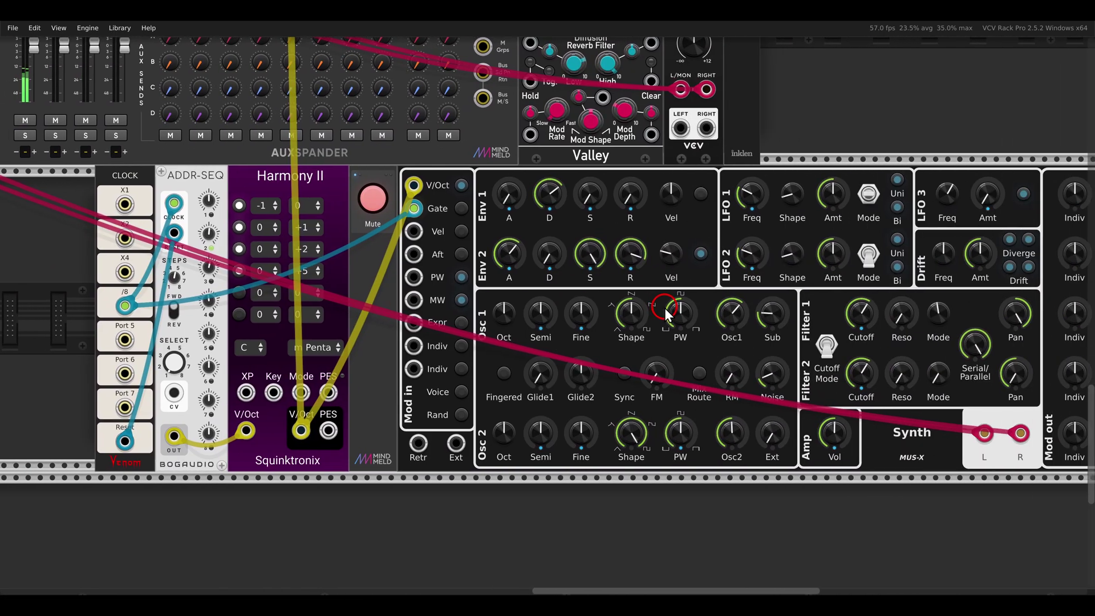
scroll(593, 307, right, 1)
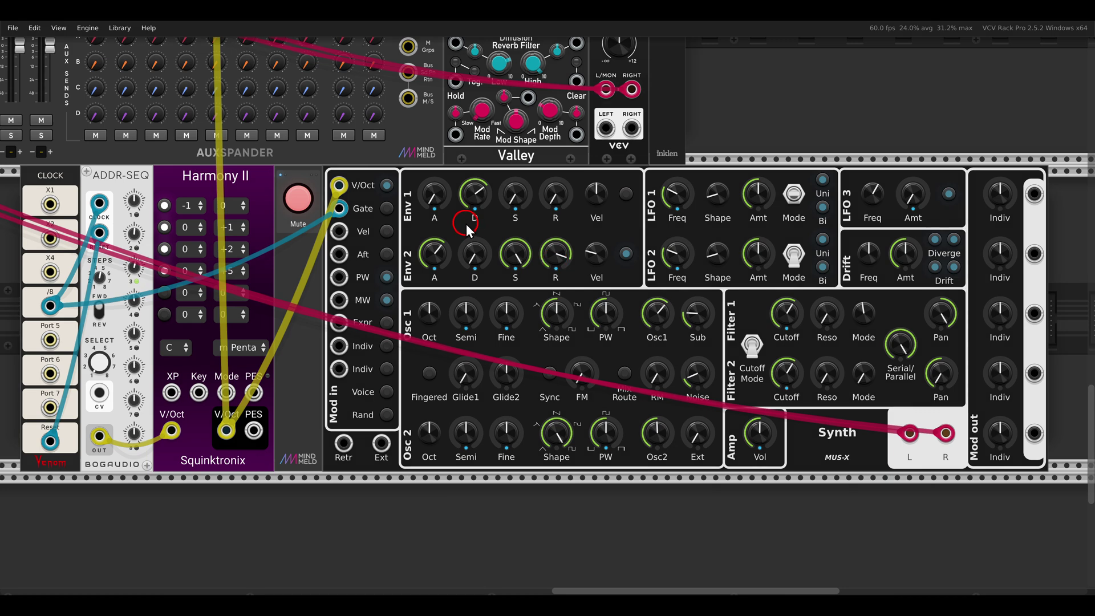
drag(370, 153, 627, 282)
drag(765, 288, 886, 420)
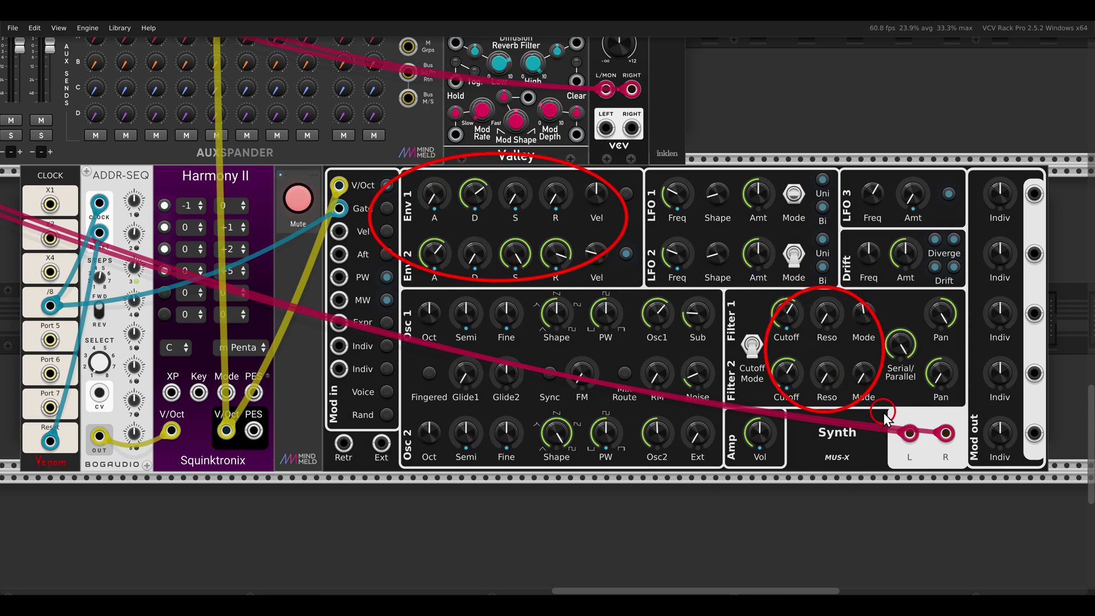
drag(623, 155, 831, 305)
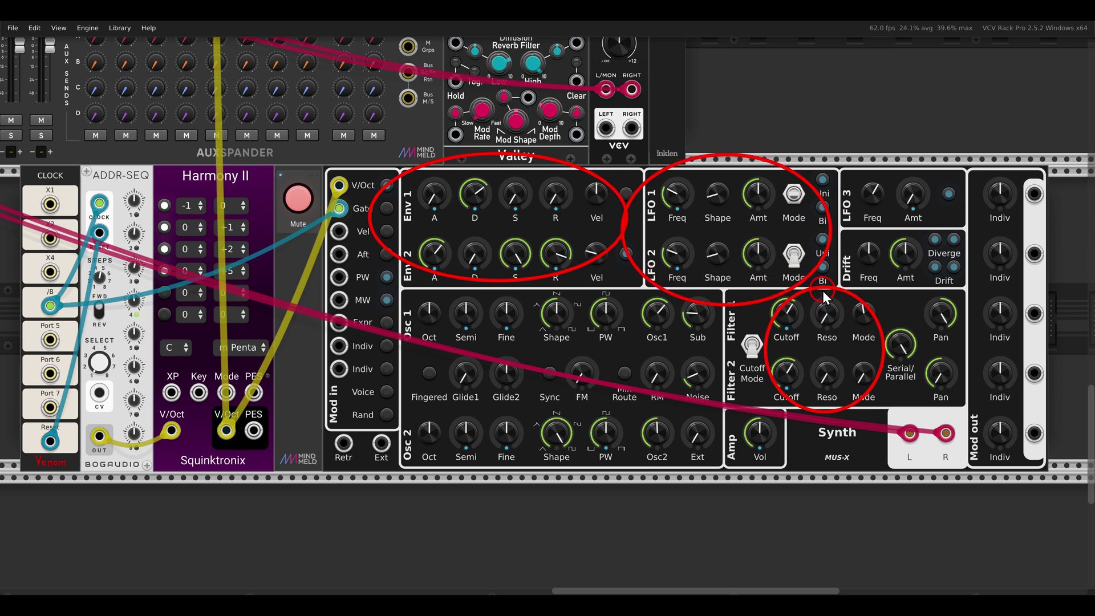
key(Escape)
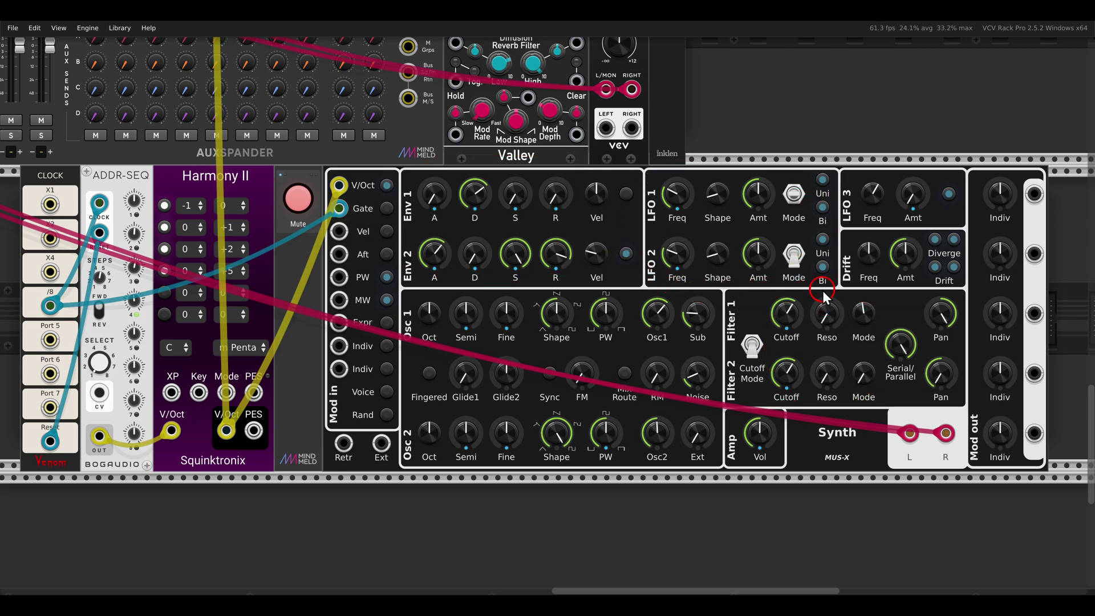
drag(640, 299, 653, 301)
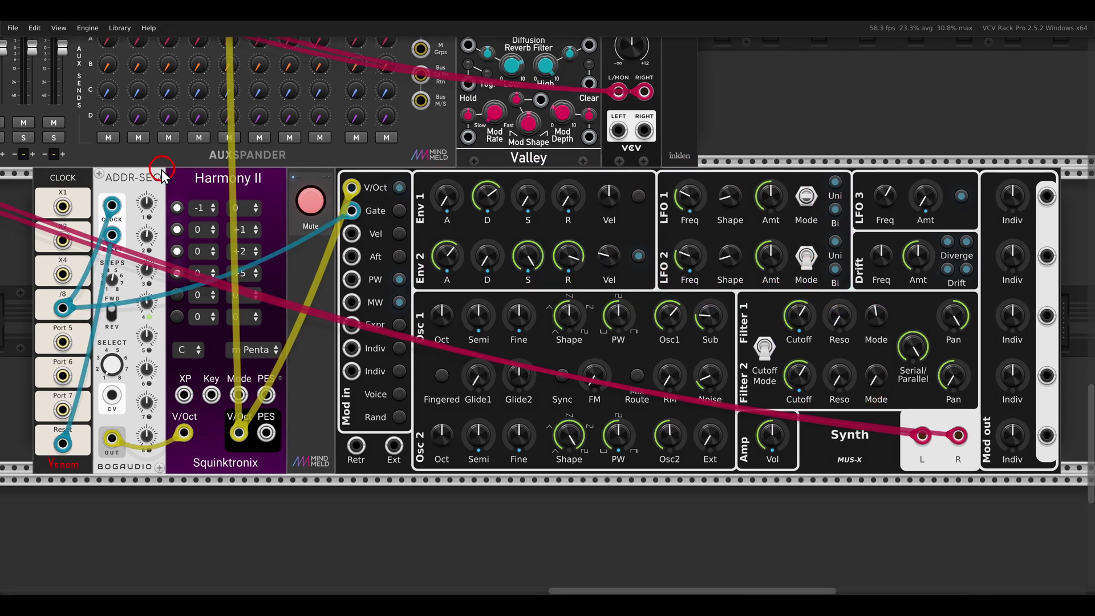
Unmute the Synth voice driven by ADDR-SEQ and Harmony II.
drag(203, 177, 276, 200)
key(Escape)
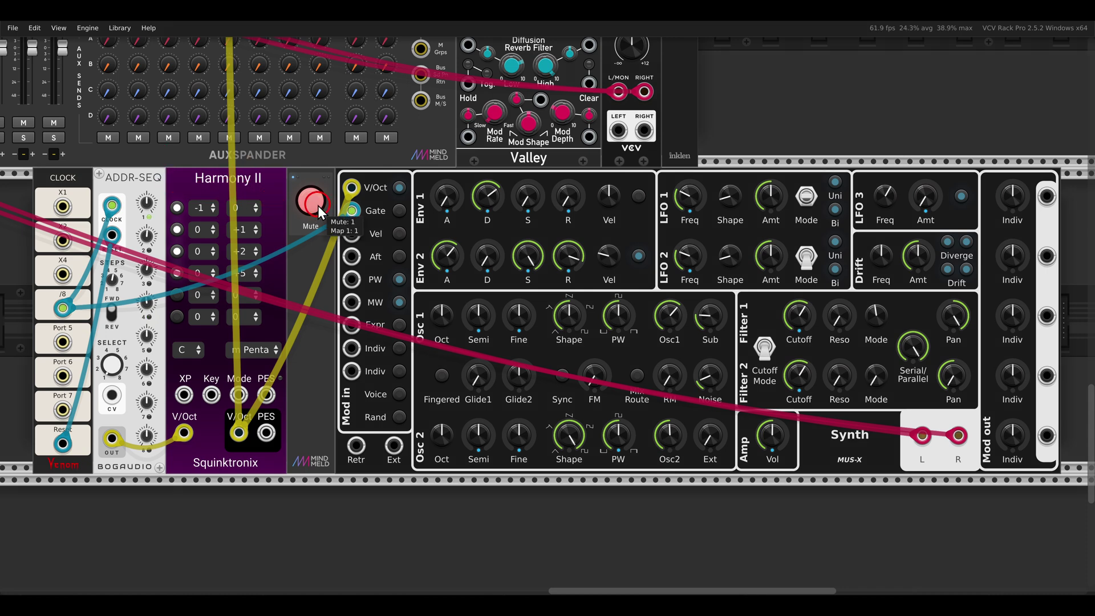
click(316, 204)
scroll(313, 237, down, 1)
drag(313, 237, 360, 242)
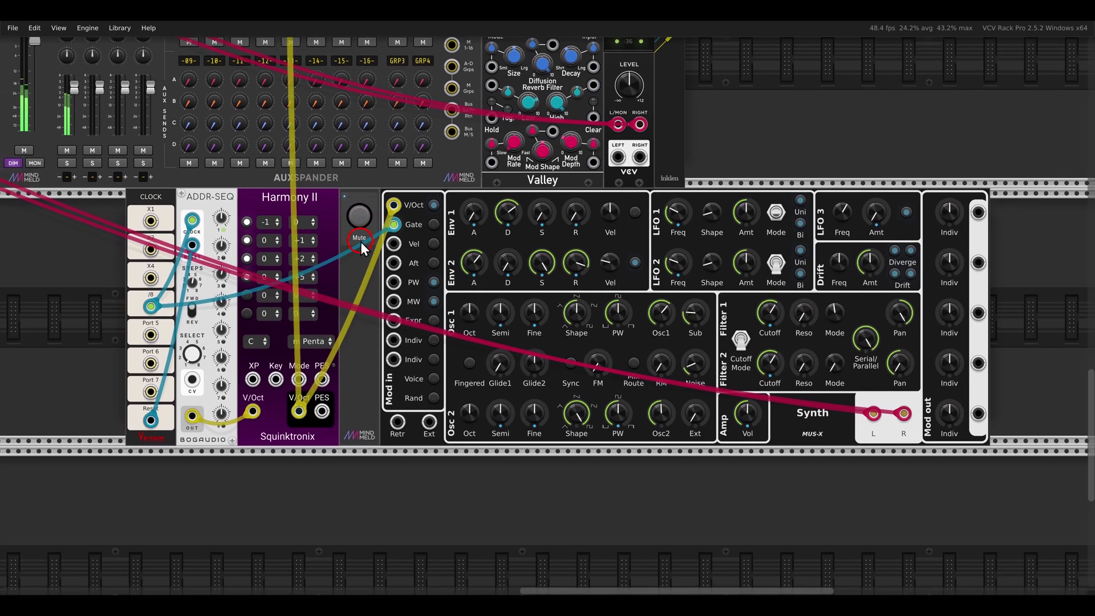
key(Escape)
Unmute the voice built from the Tune, Oscillators, LFO, Filter and Delay modules.
scroll(467, 242, up, 10)
scroll(535, 249, up, 3)
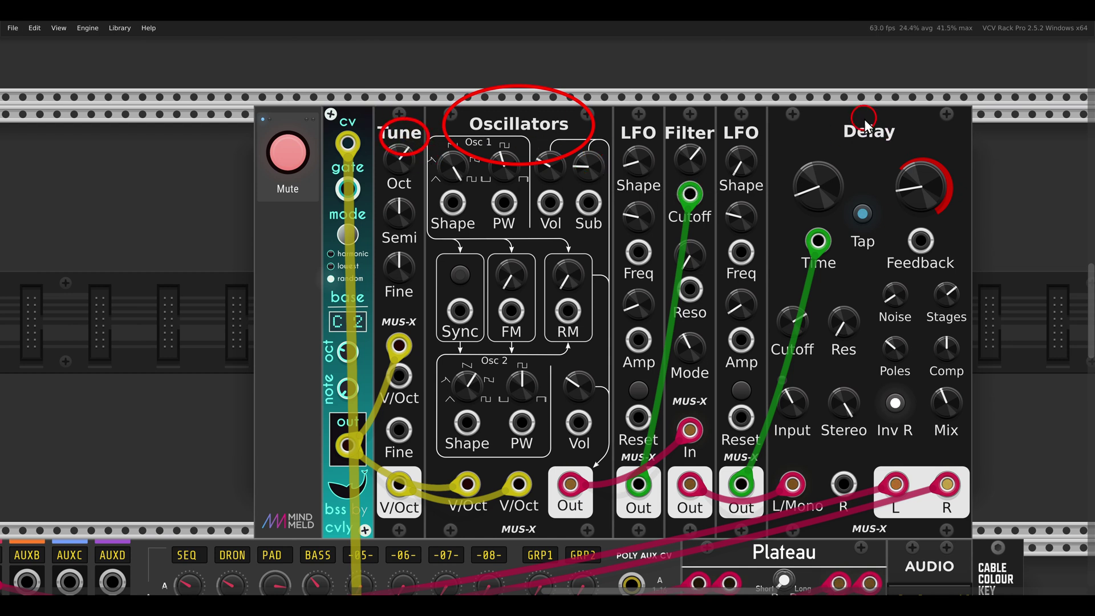
click(282, 156)
scroll(223, 307, down, 7)
drag(210, 327, 602, 212)
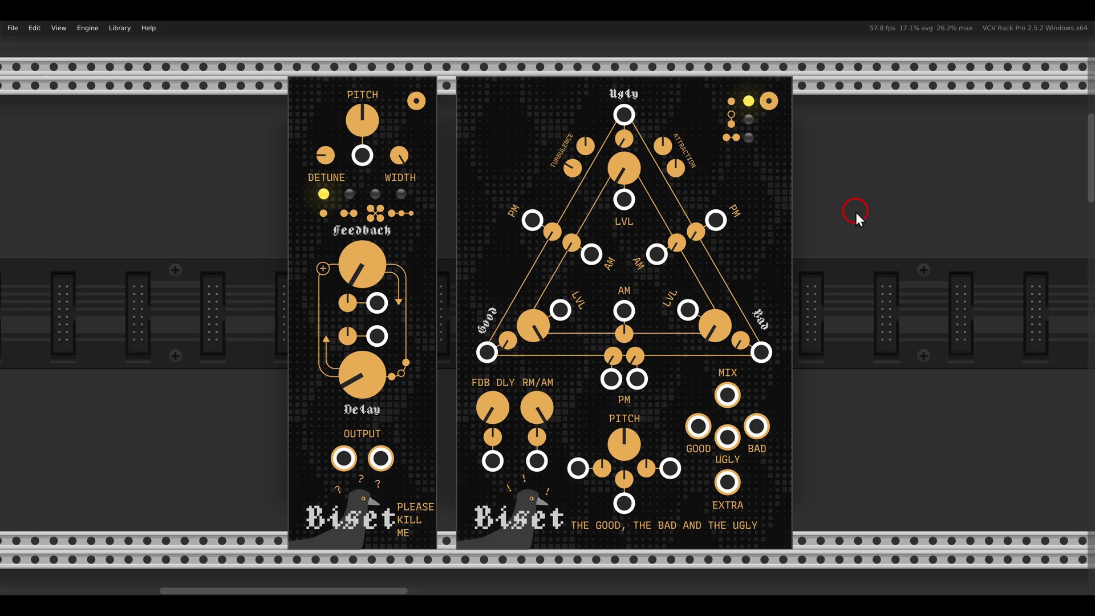
Unmute the Biset Please Kill Me voice that runs into Plateau.
scroll(856, 212, down, 10)
scroll(793, 241, down, 5)
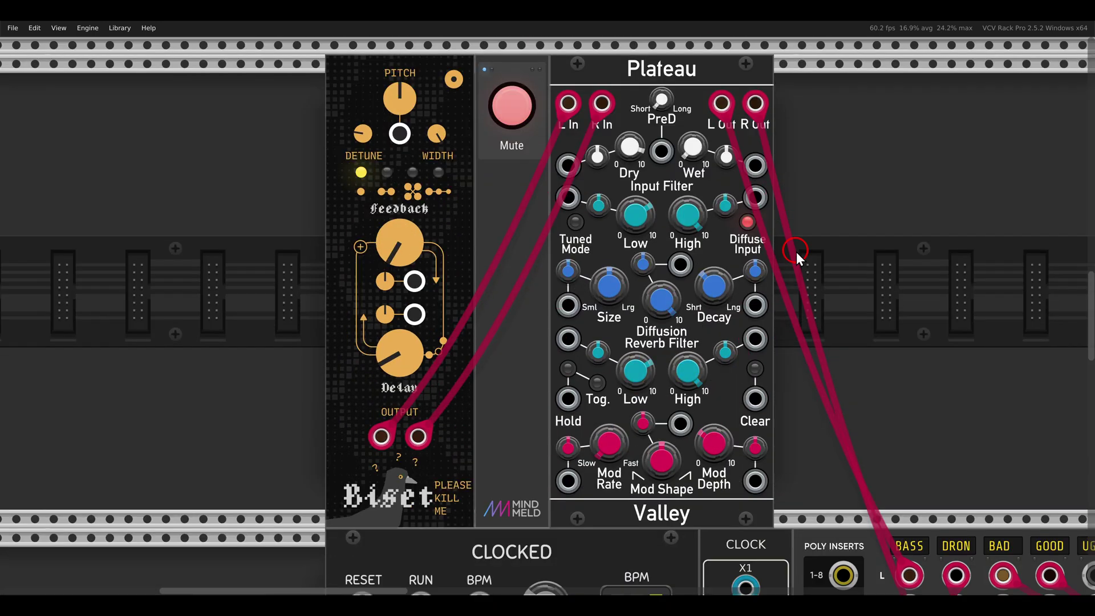
scroll(823, 274, left, 2)
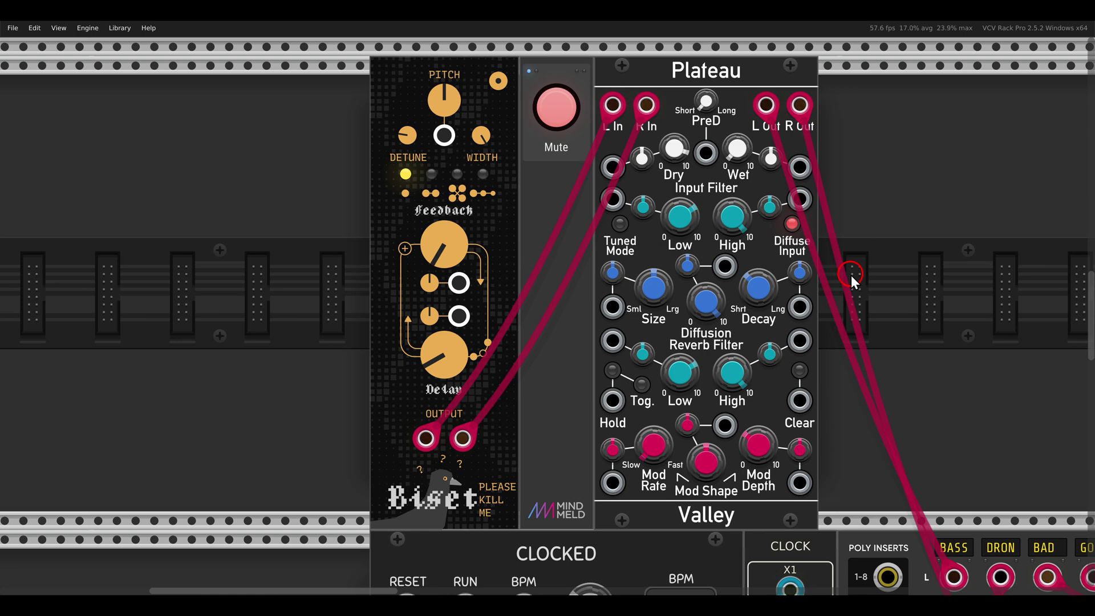
click(558, 125)
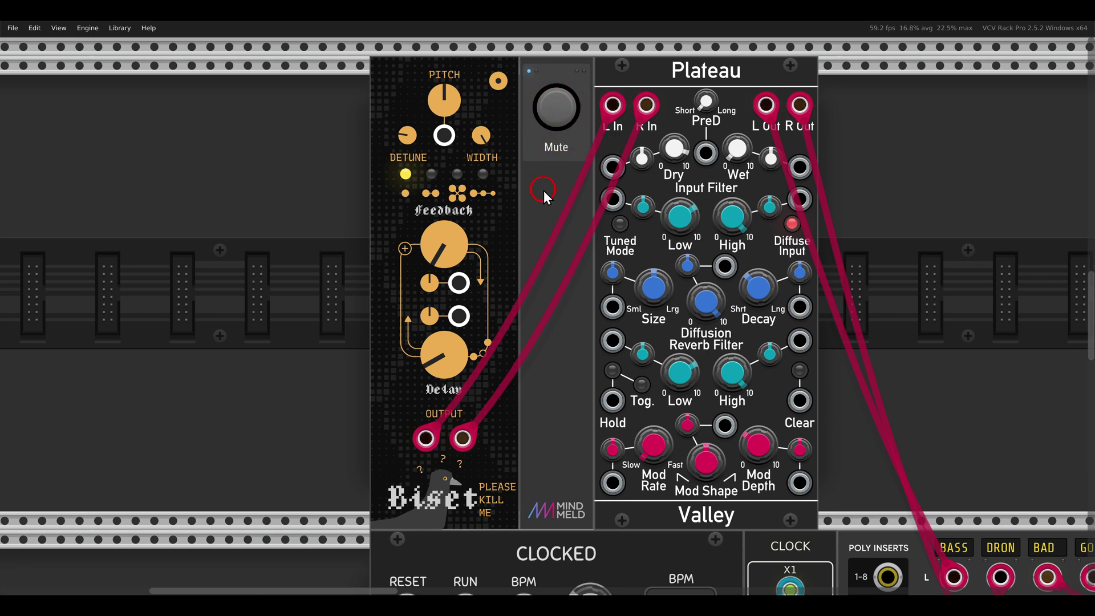
drag(543, 190, 577, 190)
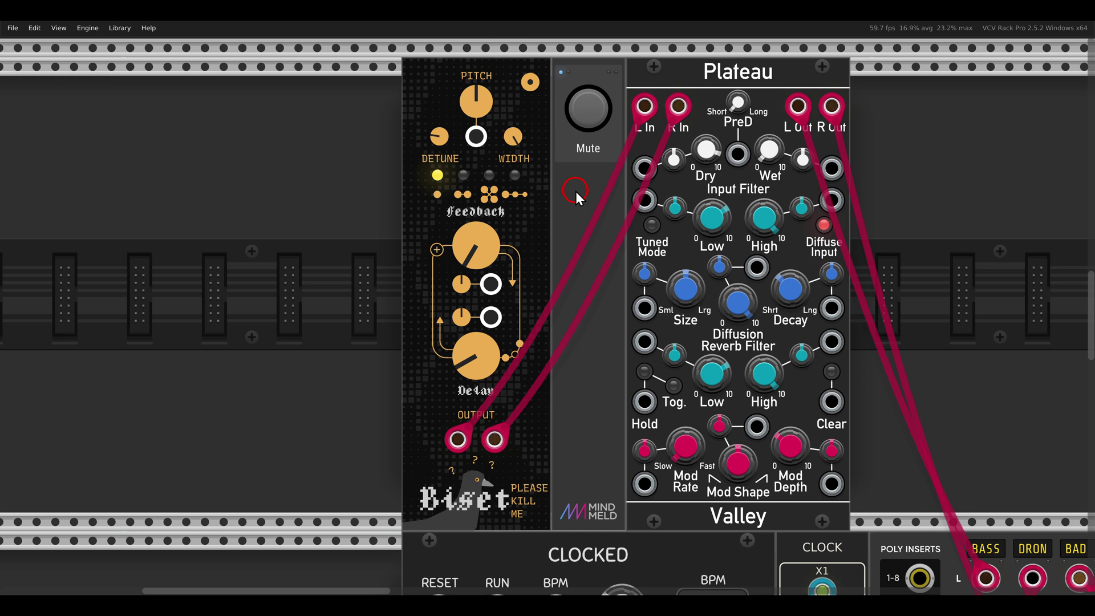
Raise the feedback, delay and detune on the Biset Please Kill Me module.
drag(482, 237, 467, 214)
click(478, 349)
drag(478, 349, 469, 319)
drag(477, 262, 477, 256)
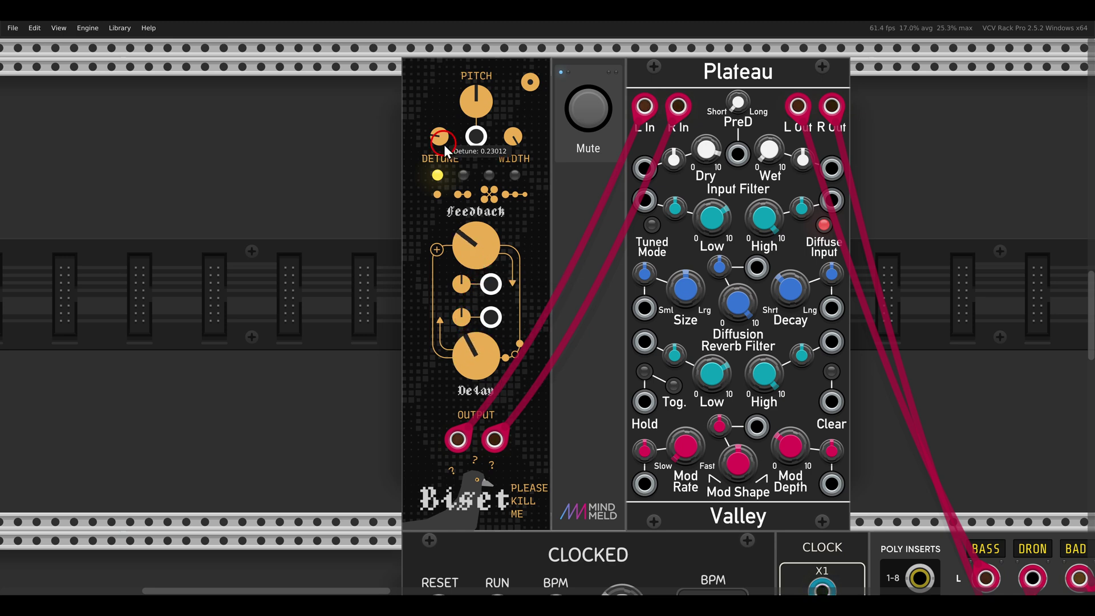
mouse_move(437, 135)
mouse_down()
mouse_move(423, 84)
mouse_move(429, 137)
mouse_up()
Cycle the Please Kill Me module through its algorithms, including Double and Echo, and settle on Entangled.
click(529, 83)
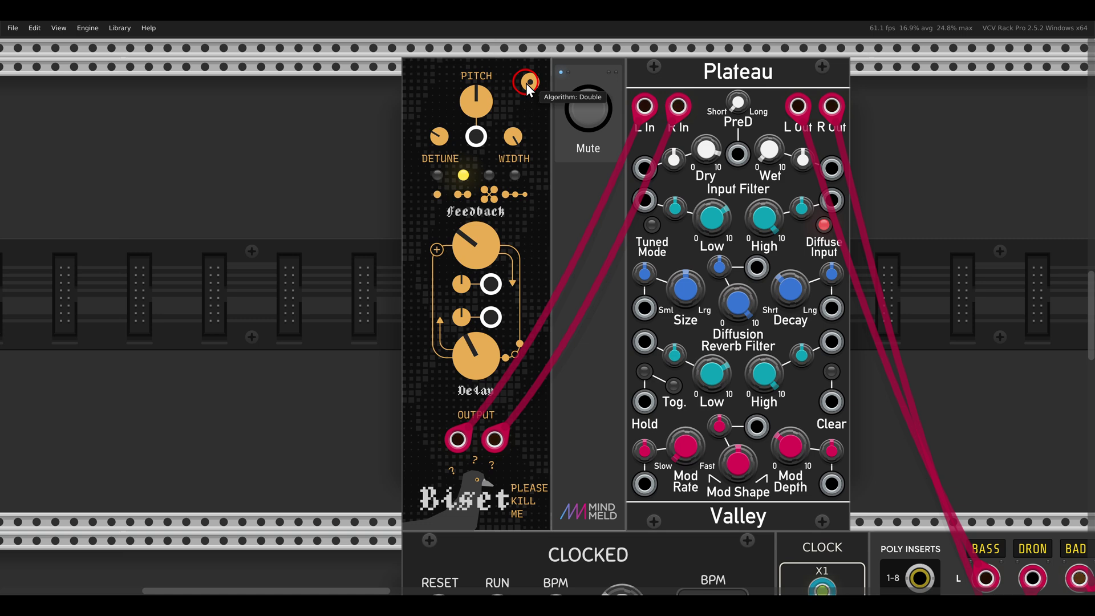
click(529, 83)
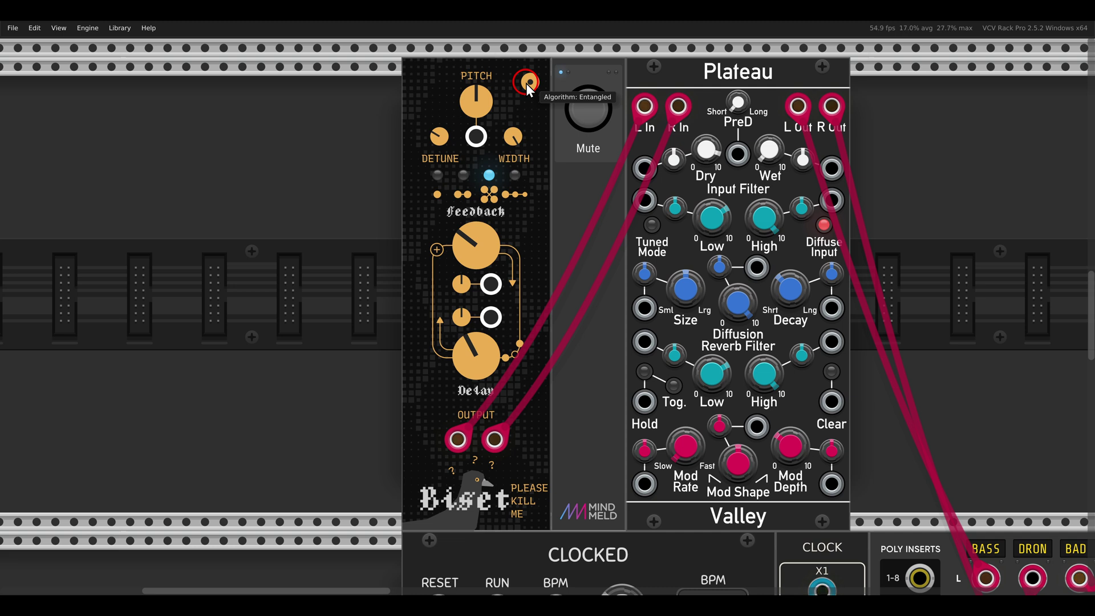
click(529, 84)
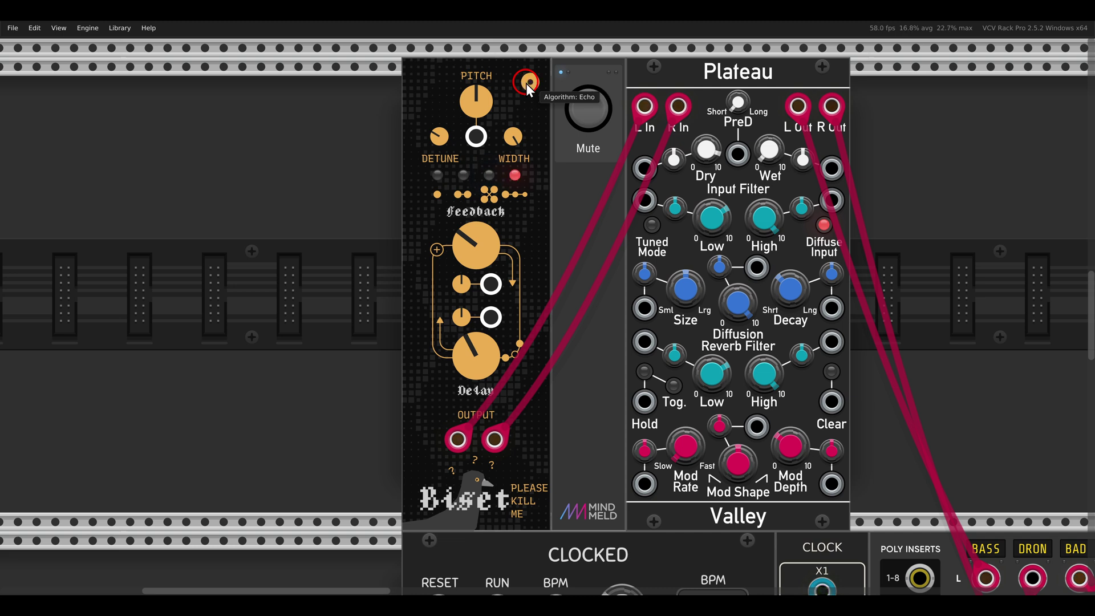
click(529, 83)
click(529, 83)
click(529, 83)
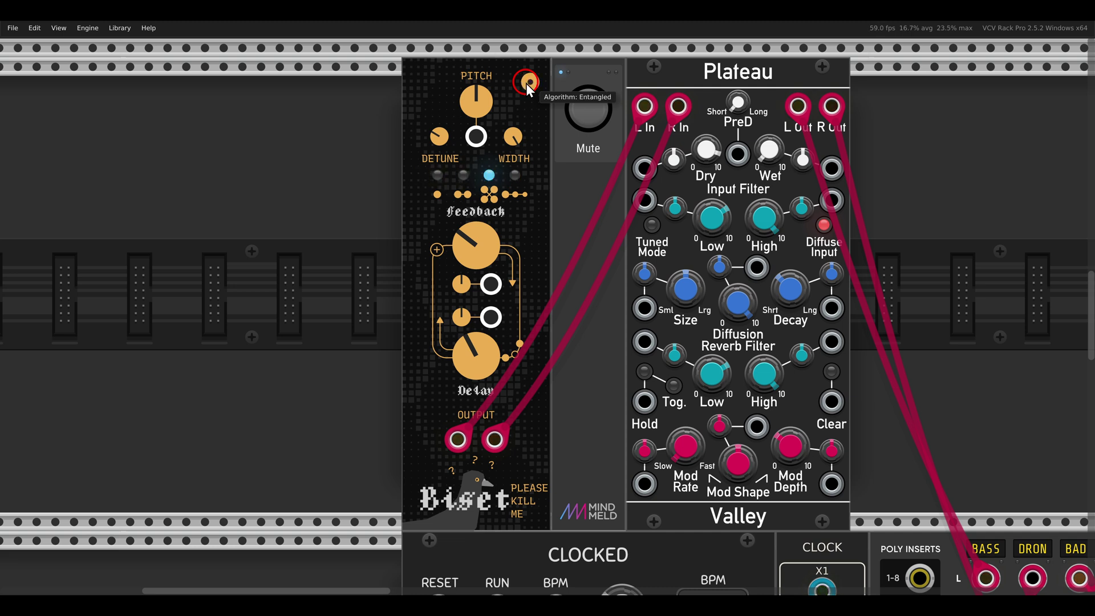
Raise the delay further on Please Kill Me and fine-tune its feedback.
drag(479, 265, 474, 259)
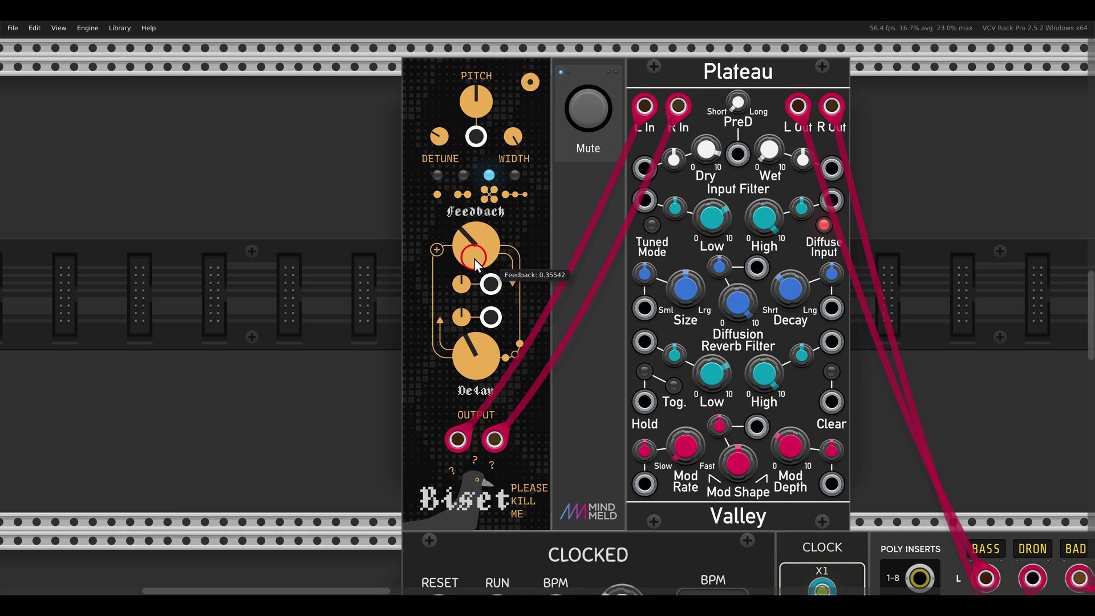
drag(465, 356, 462, 332)
mouse_move(463, 267)
mouse_down()
mouse_move(453, 247)
mouse_move(465, 260)
mouse_up()
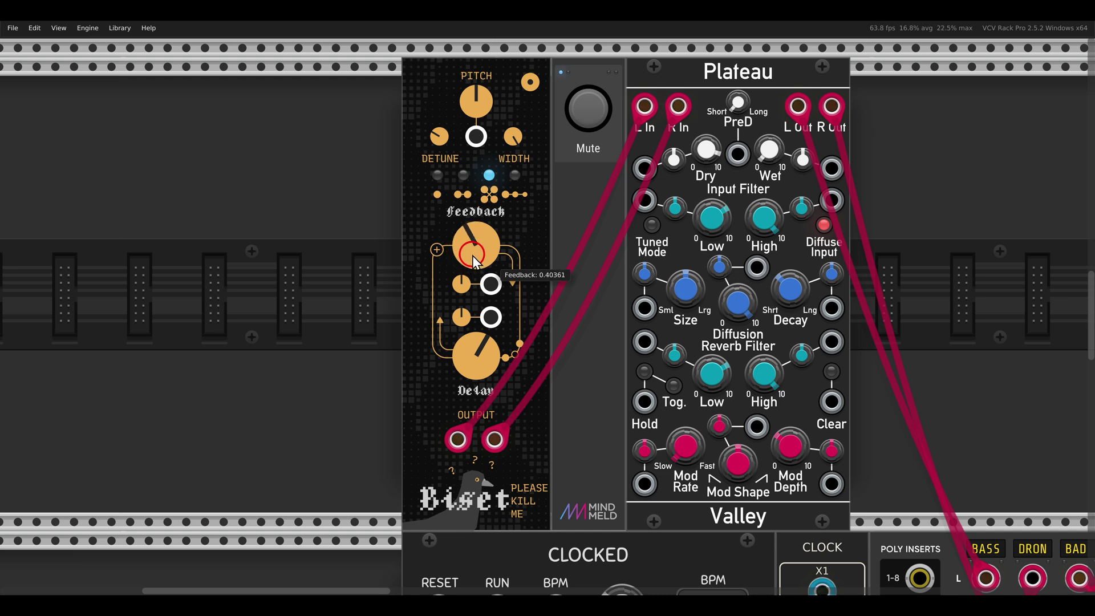
drag(473, 256, 474, 259)
Lower the pitch of Please Kill Me and set its feedback to about 0.398.
right_click(477, 105)
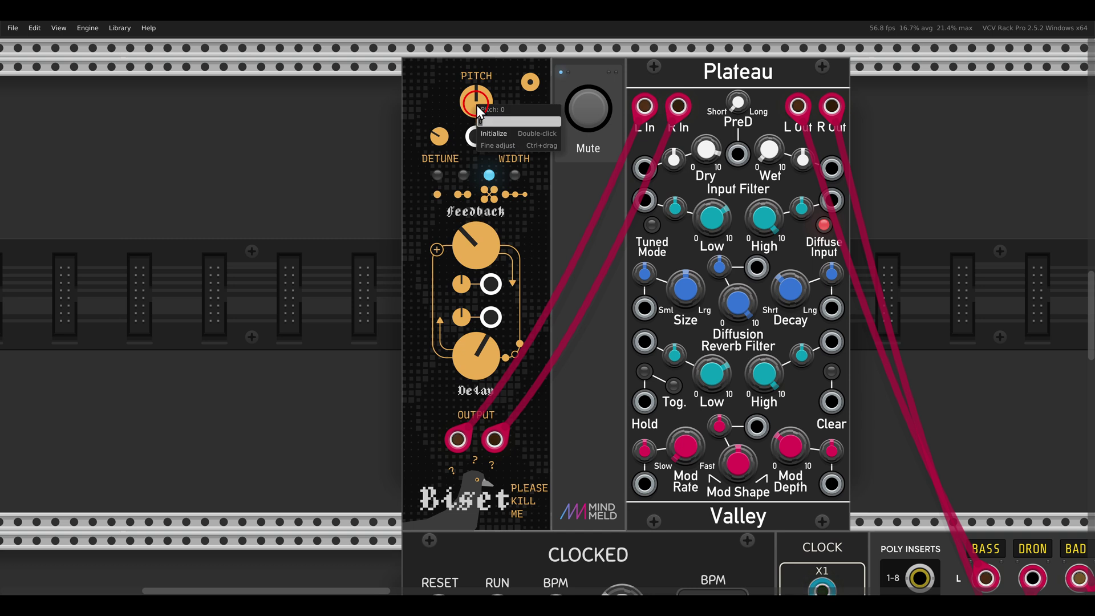
click(431, 94)
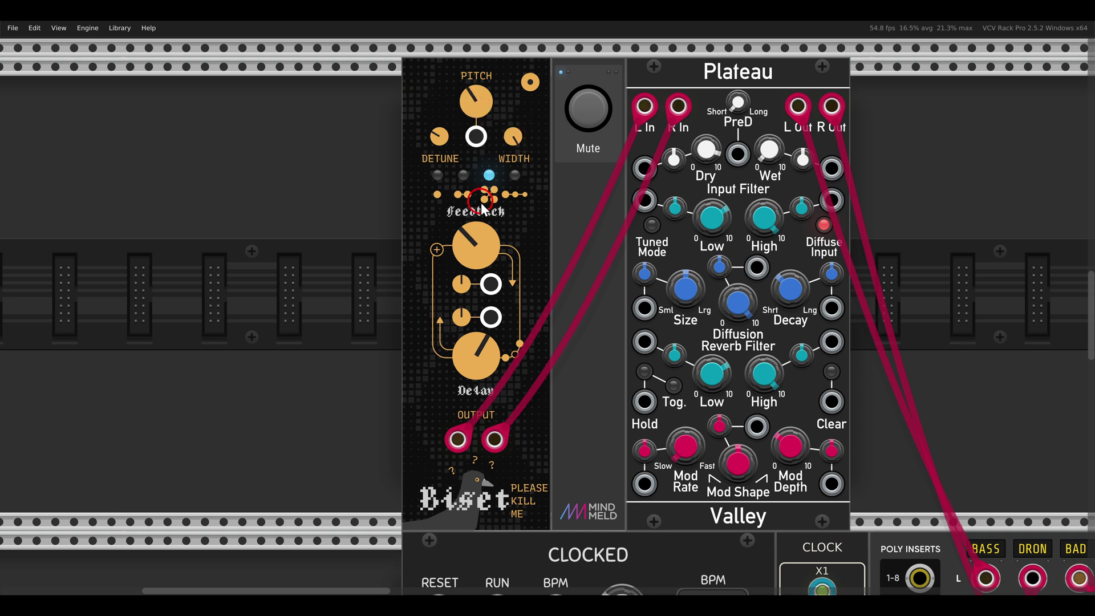
mouse_move(478, 252)
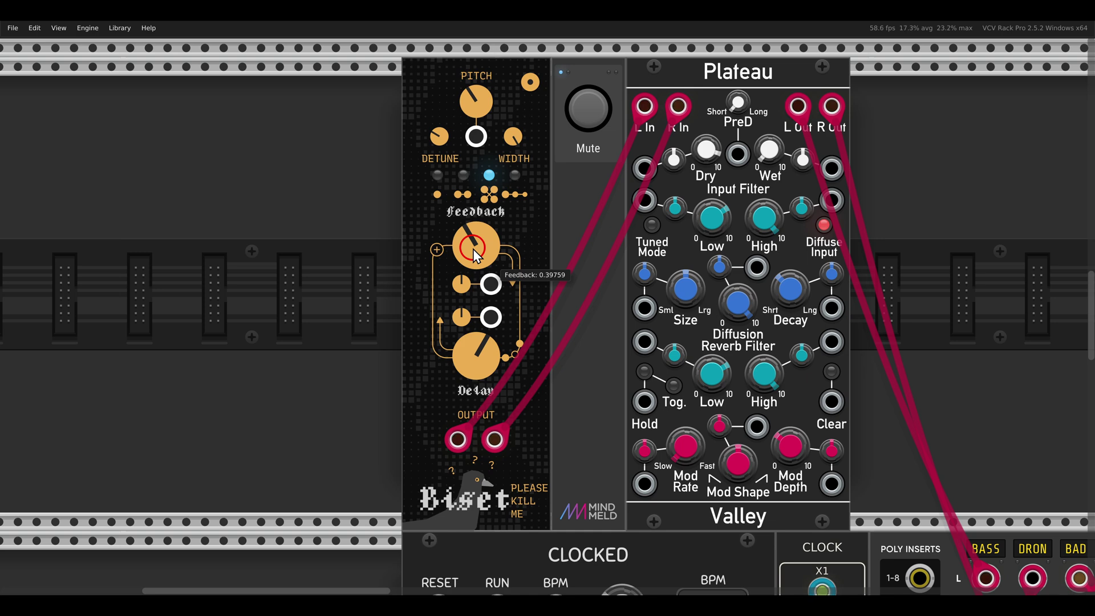
Raise the Wet level of the Plateau reverb on the Please Kill Me voice.
mouse_move(767, 151)
drag(767, 151, 762, 154)
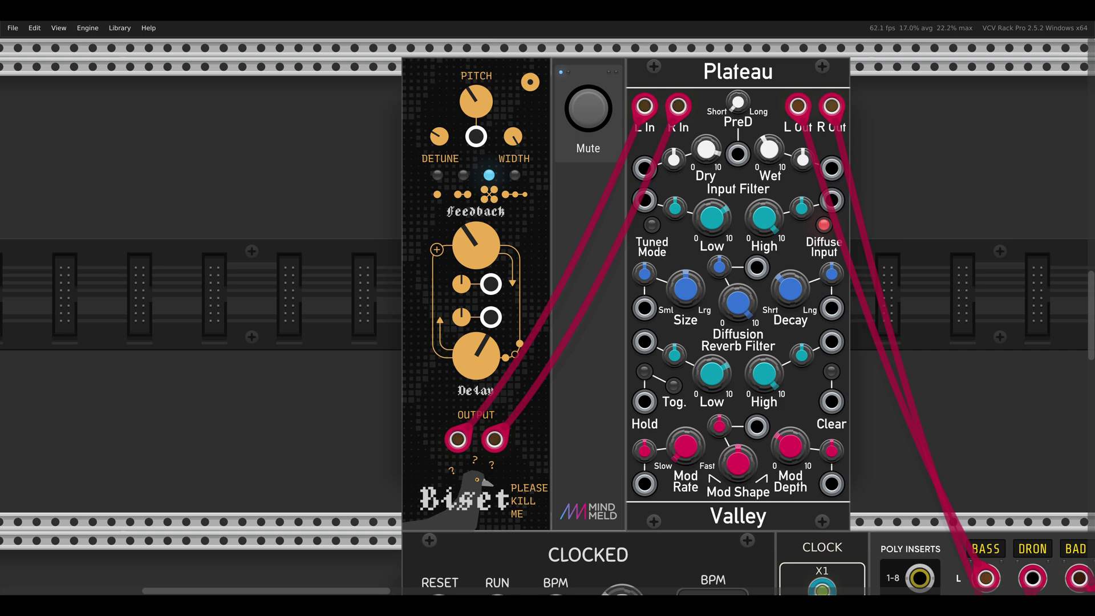
On The Good, The Bad and The Ugly, set the Good level to about 0.70 and raise the Good feedback.
scroll(923, 228, down, 5)
scroll(924, 228, down, 15)
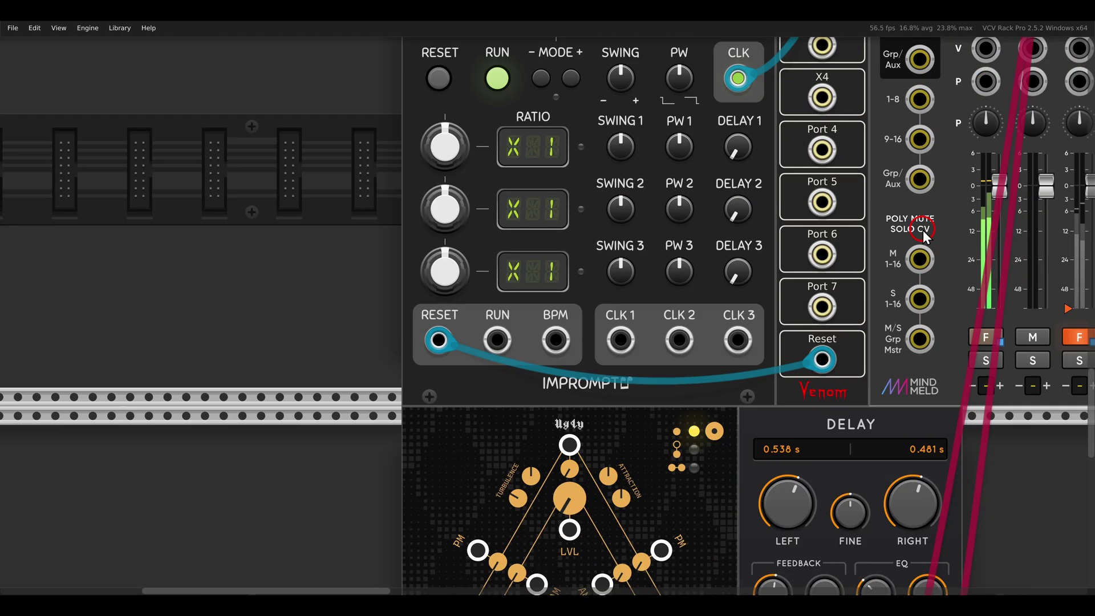
scroll(922, 232, right, 3)
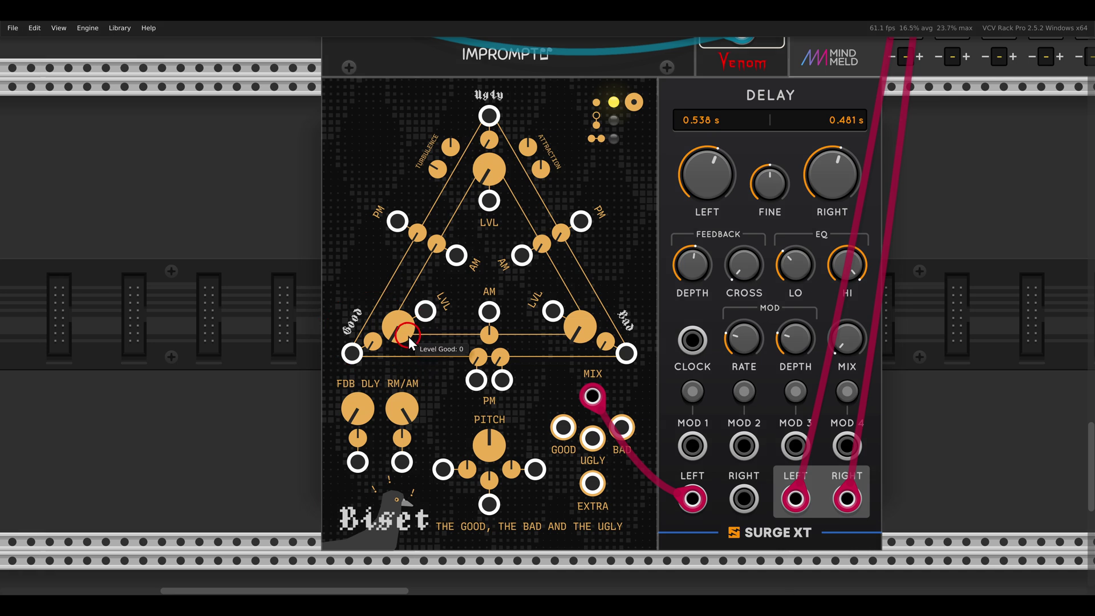
drag(408, 337, 392, 270)
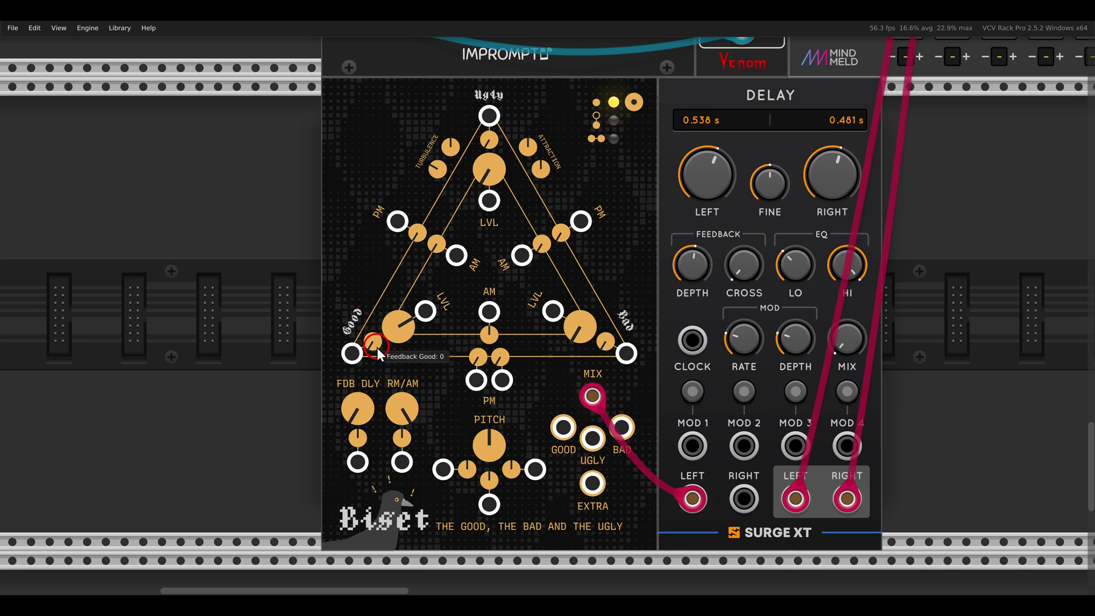
mouse_move(378, 349)
mouse_down()
mouse_move(379, 332)
mouse_move(379, 342)
mouse_up()
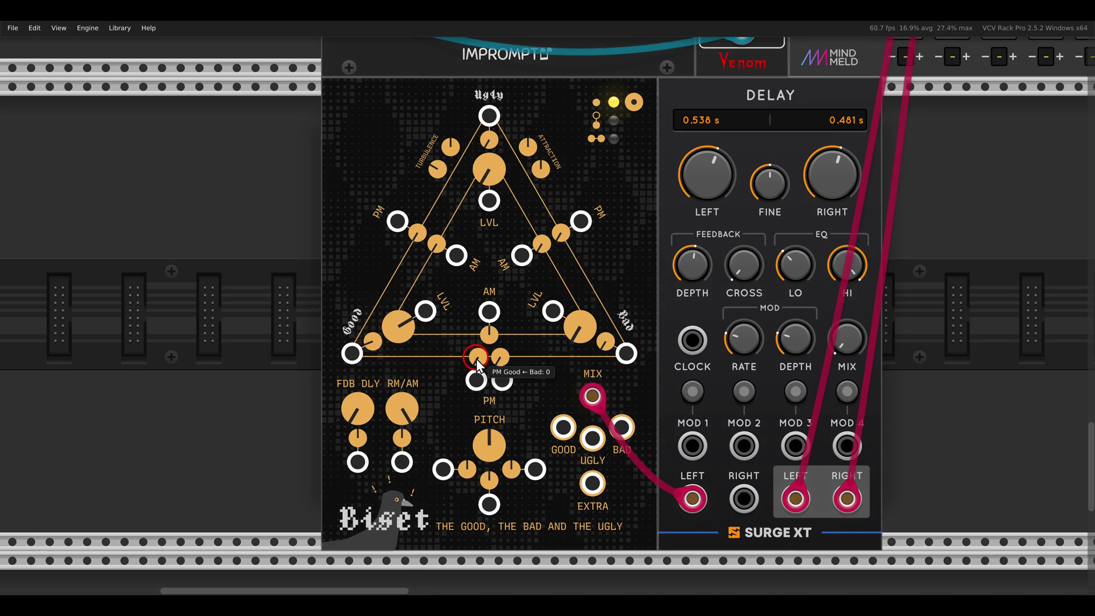
Raise the phase modulation between Good and Bad in both directions, along with the Bad level and feedback.
drag(475, 359, 477, 360)
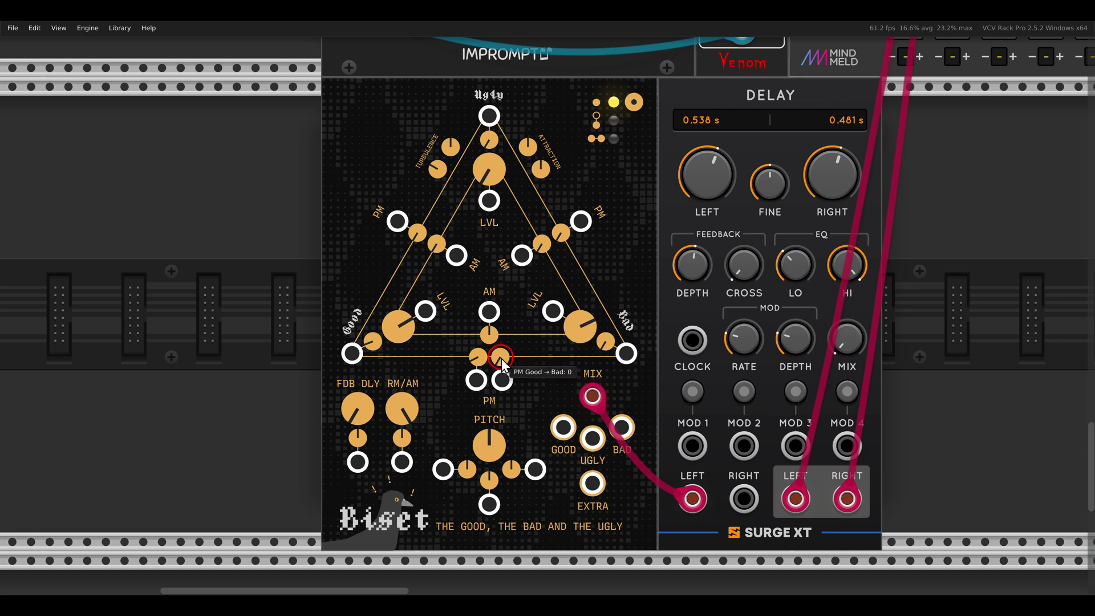
drag(504, 358, 506, 356)
mouse_move(602, 346)
mouse_down()
mouse_move(598, 326)
mouse_move(600, 342)
mouse_up()
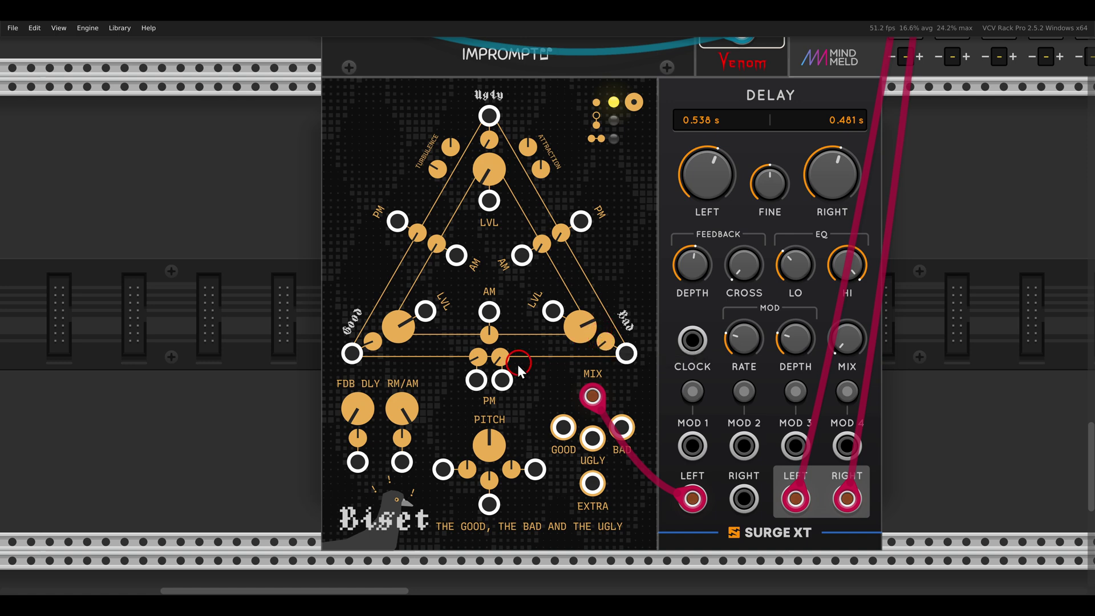
drag(501, 358, 501, 360)
Turn down the Good and Bad levels and set the Ugly level to about 0.705.
mouse_move(409, 322)
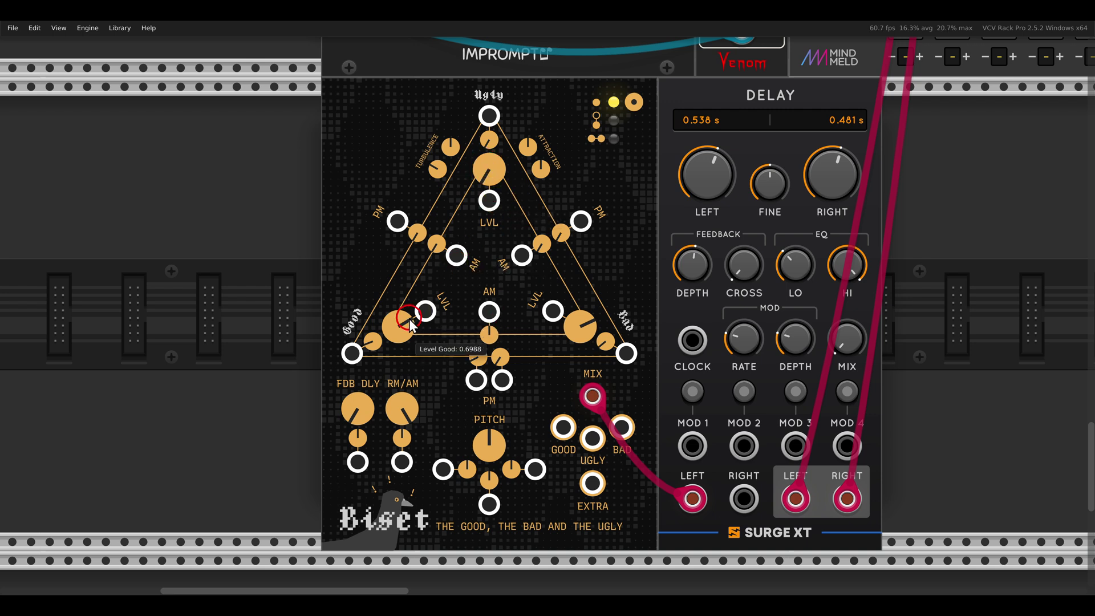
drag(409, 319, 426, 438)
drag(587, 323, 592, 434)
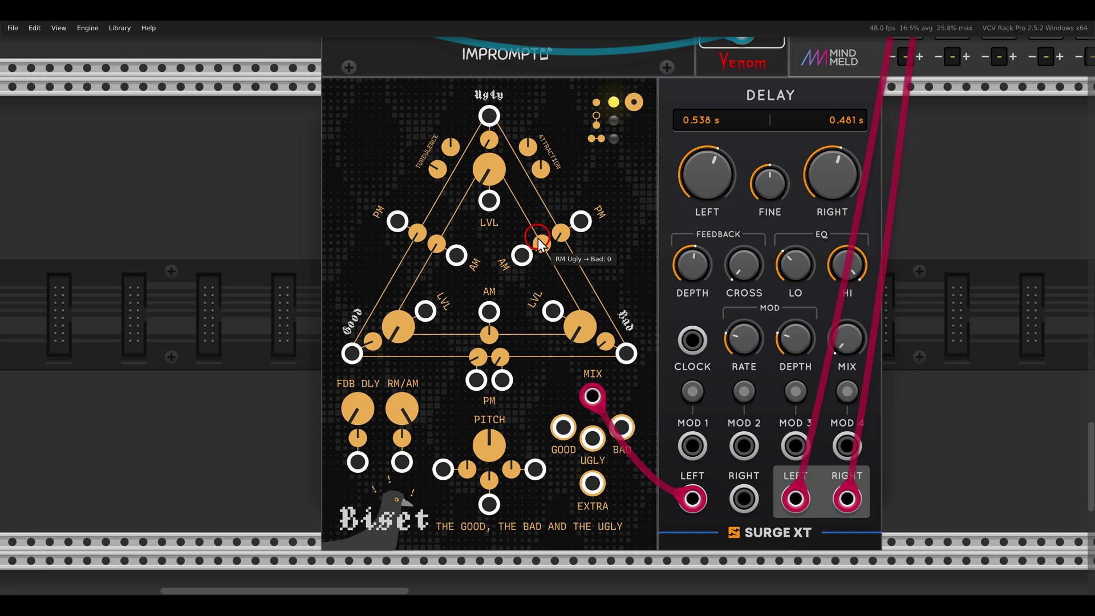
drag(491, 170, 489, 117)
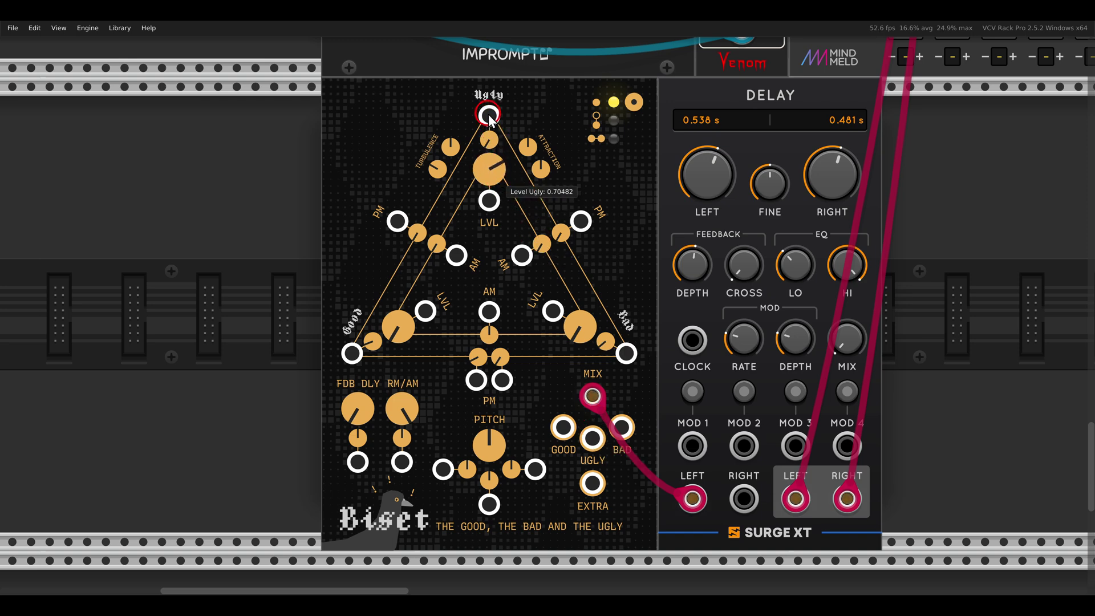
Raise the Ugly level to about 0.91 and increase the Ugly feedback.
mouse_move(489, 139)
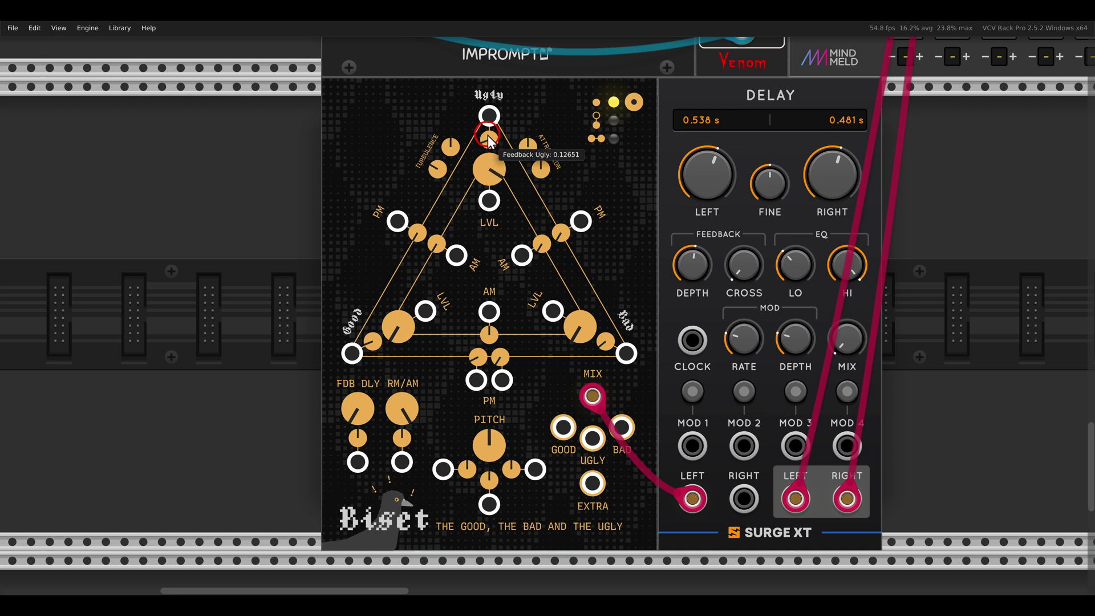
mouse_move(489, 166)
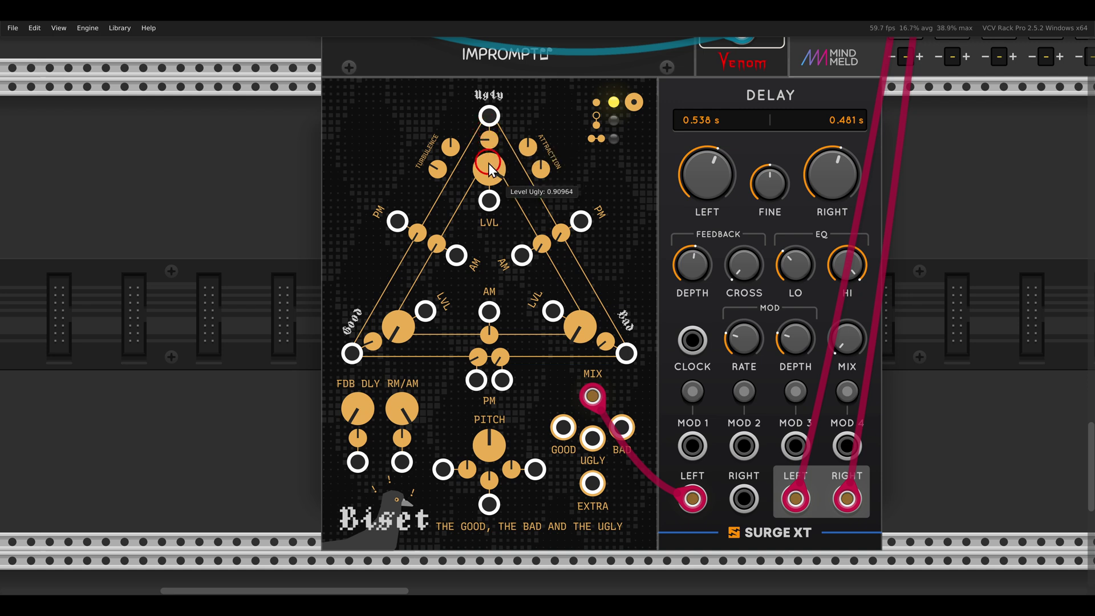
mouse_move(484, 139)
mouse_down()
mouse_move(446, 114)
mouse_move(458, 154)
mouse_move(487, 146)
mouse_up()
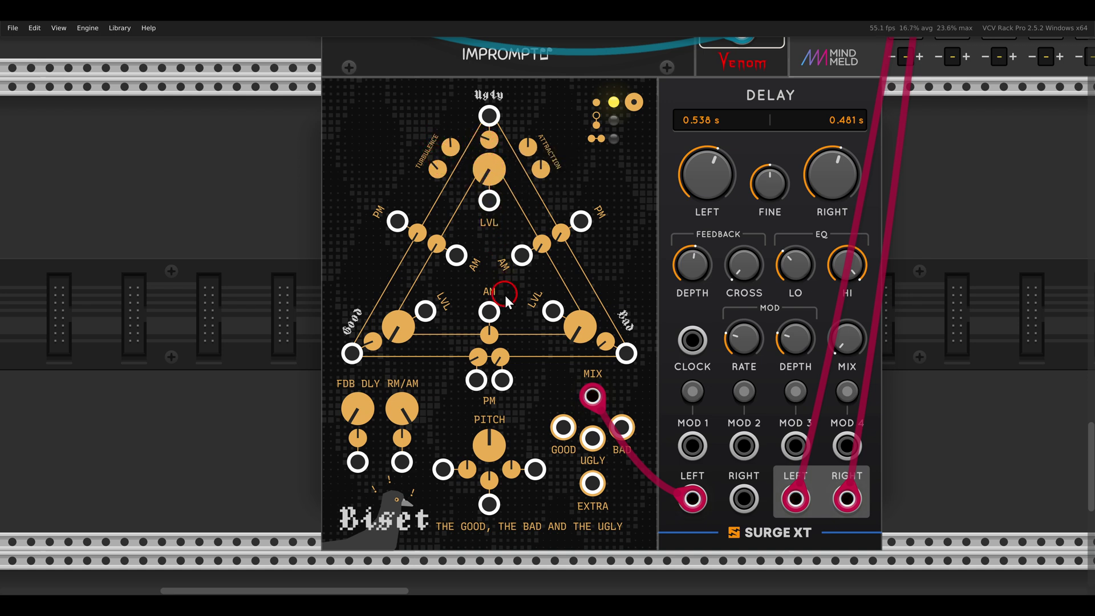
Set the Good level to about 0.84 and adjust the phase modulation from Ugly to Good.
drag(395, 322, 394, 231)
drag(449, 82, 534, 134)
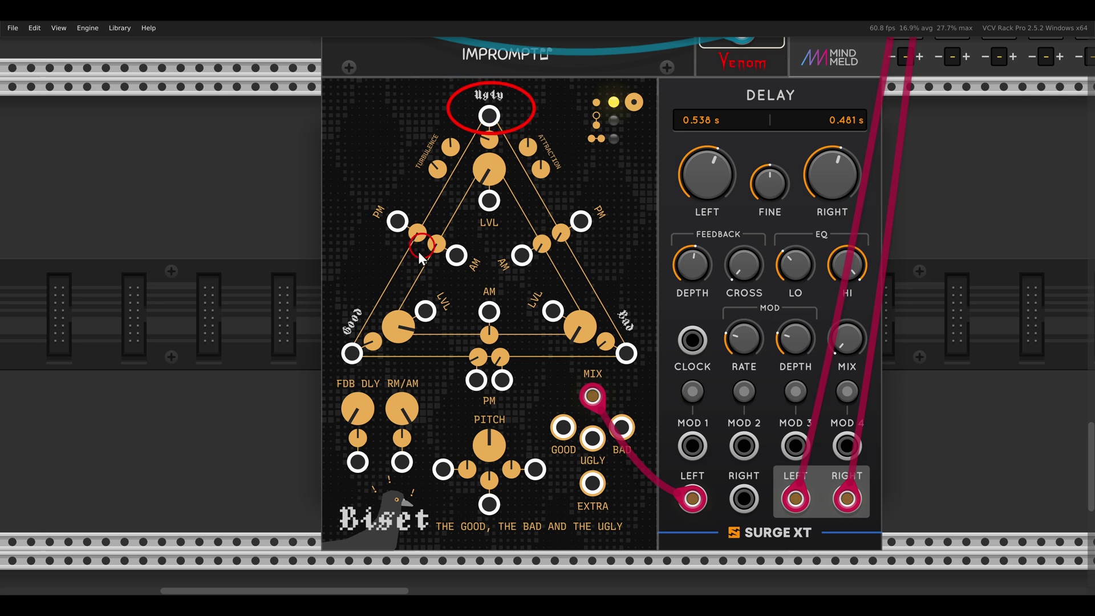
drag(320, 311, 322, 308)
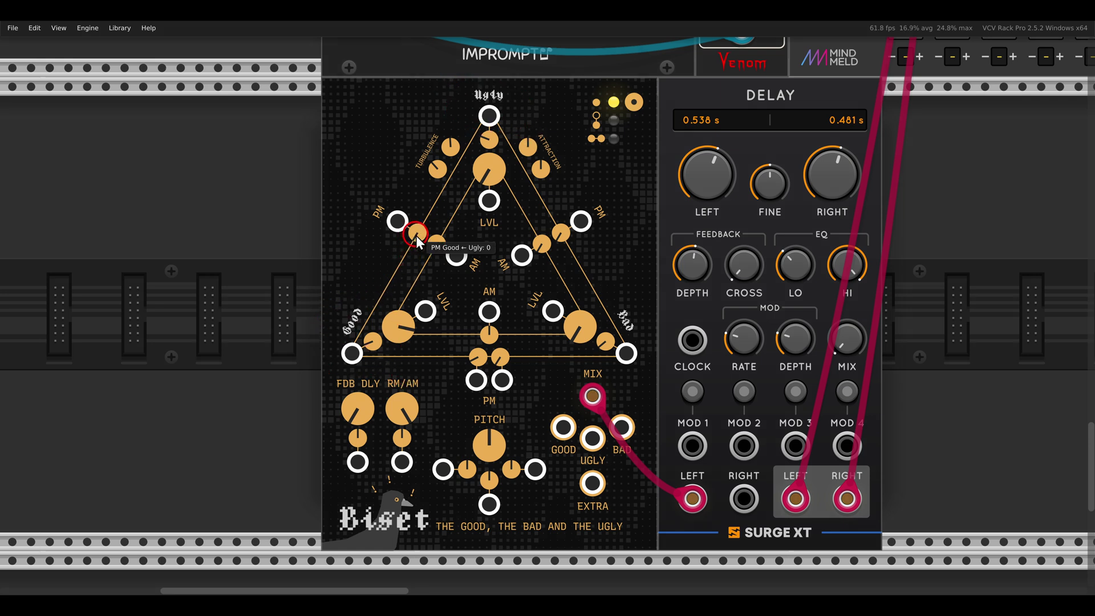
mouse_move(417, 238)
drag(417, 238, 413, 241)
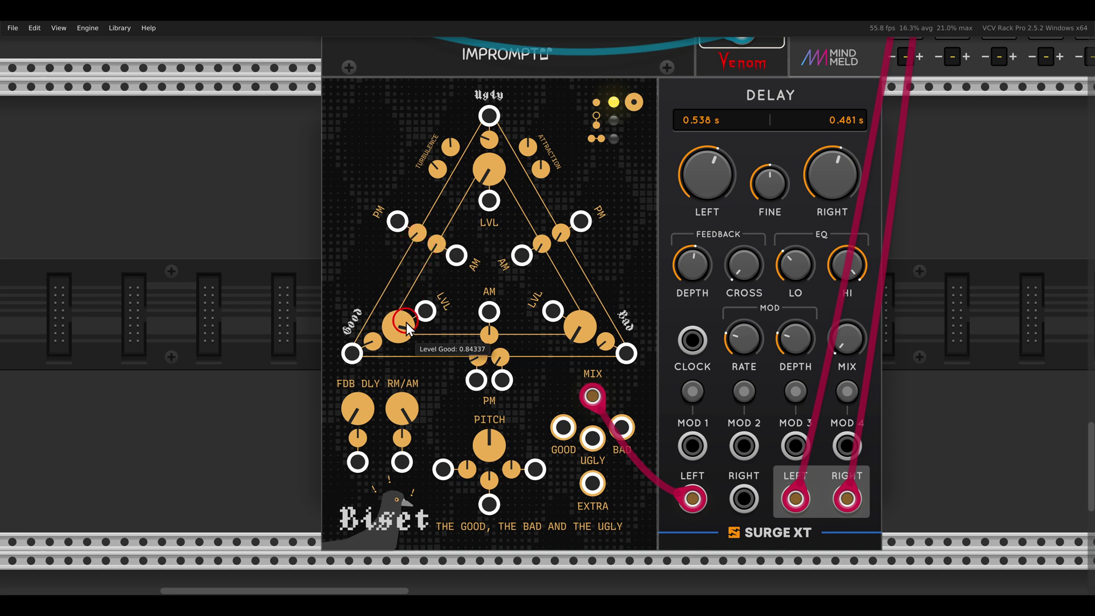
Raise the Bad level and Bad feedback, and bring the Ugly level back up.
drag(576, 283, 577, 281)
drag(606, 344, 578, 315)
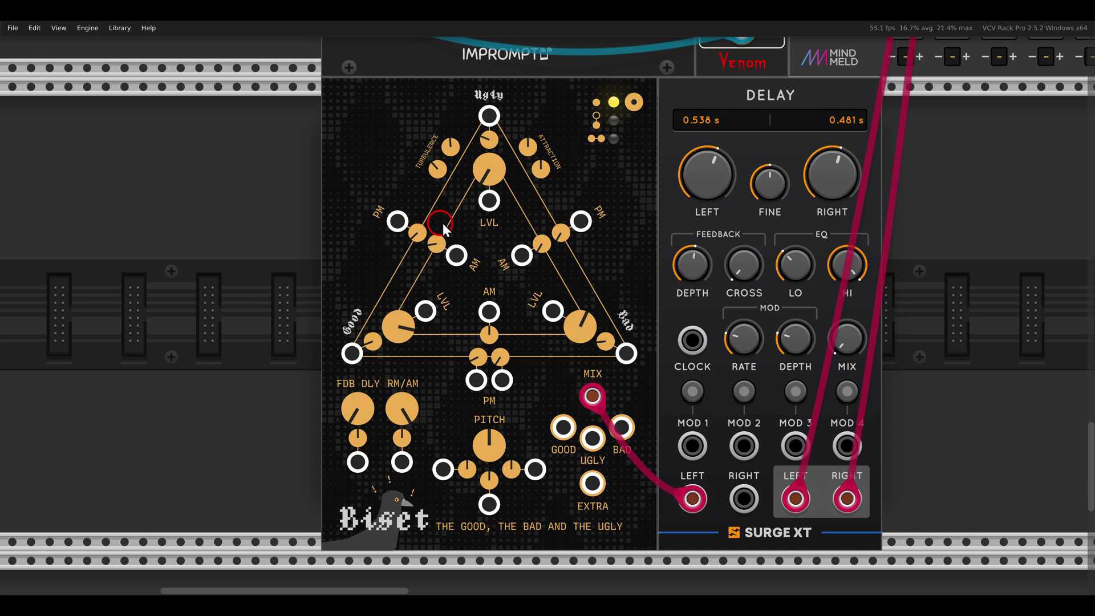
drag(487, 178, 483, 152)
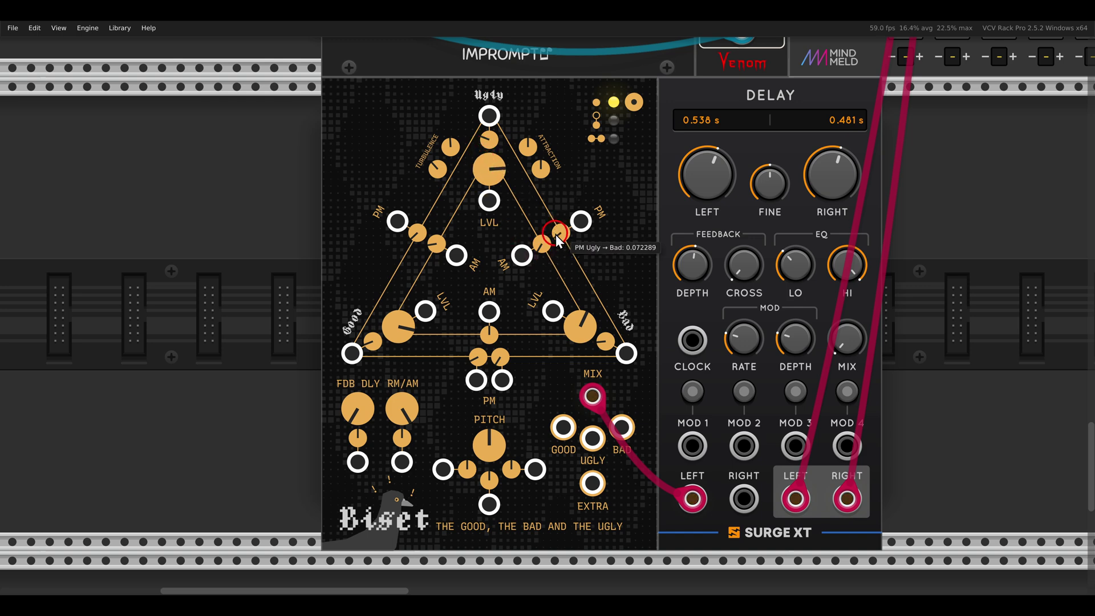
Set the phase modulation from Ugly to Bad to about 0.04 and raise the Mix of the Surge XT Delay.
drag(556, 238, 563, 243)
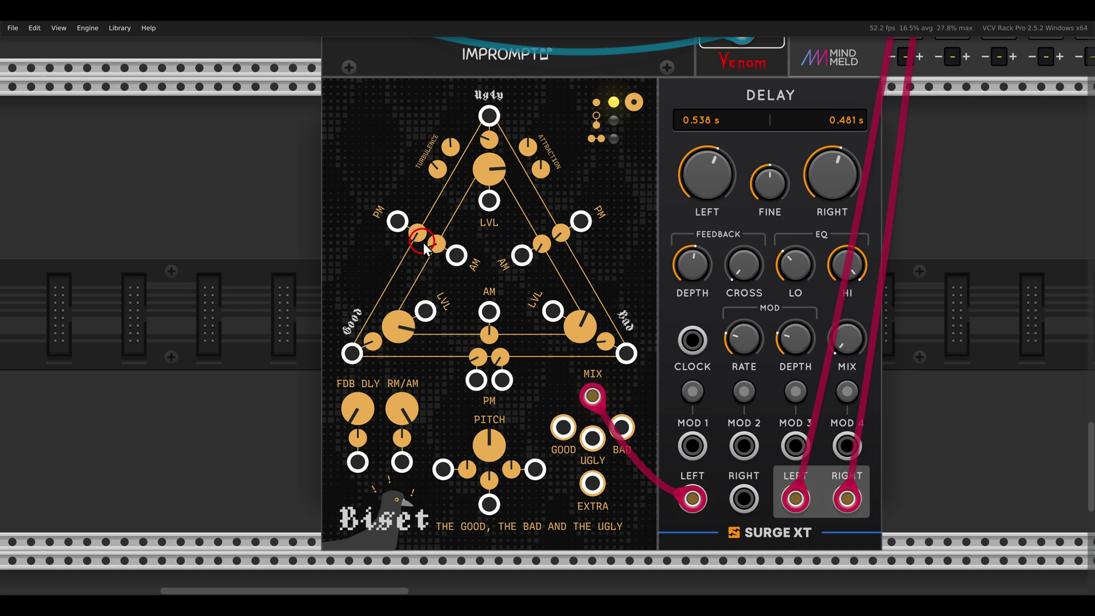
drag(557, 241, 558, 244)
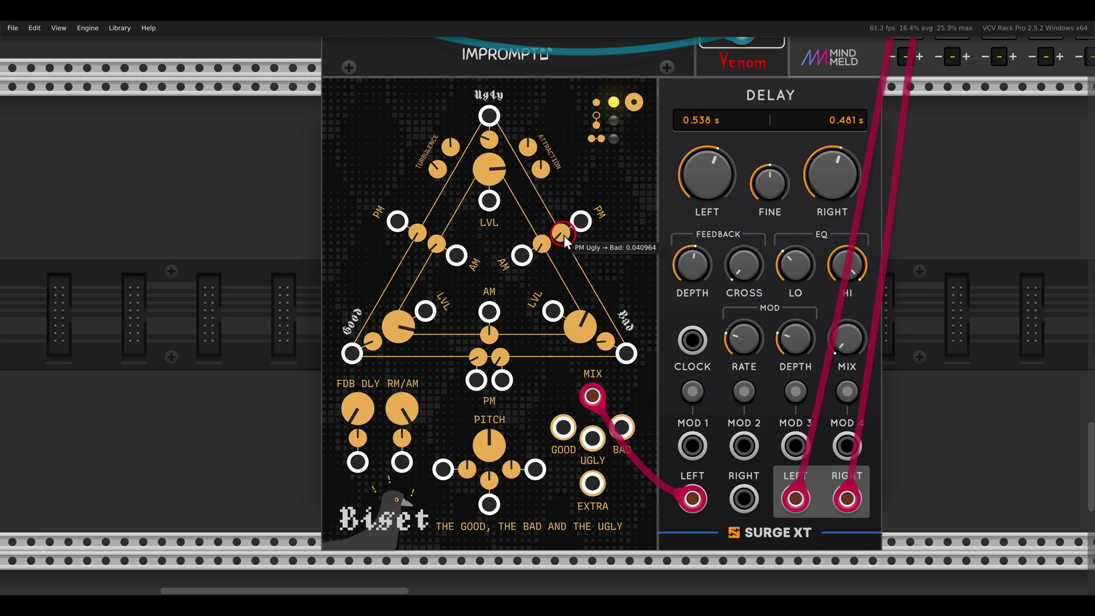
drag(849, 346, 820, 281)
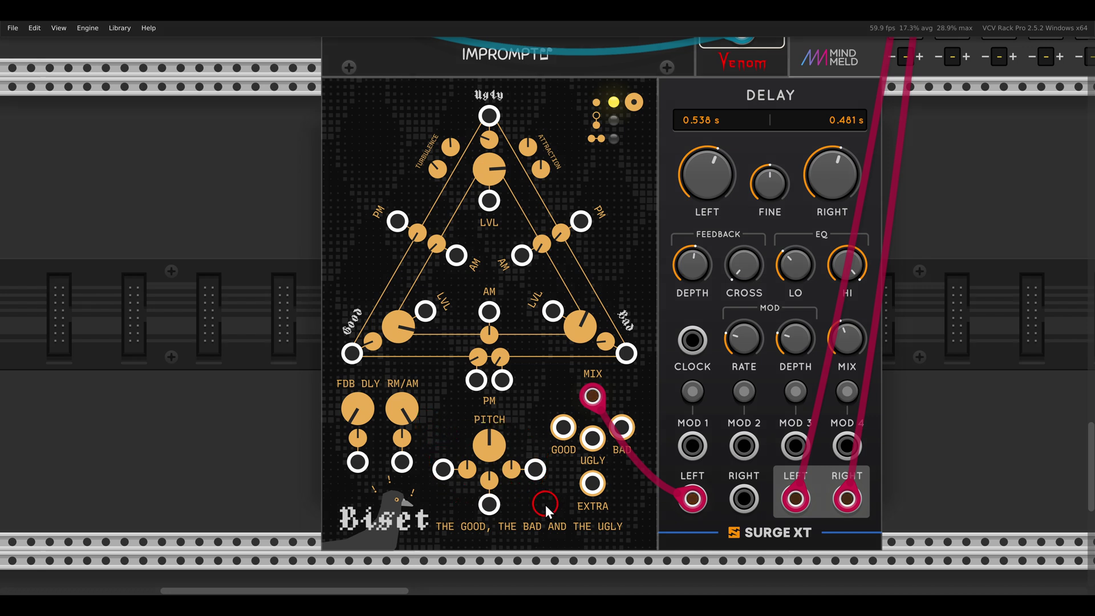
Set the Good pitch to -1 and the Bad pitch to 1.
right_click(468, 475)
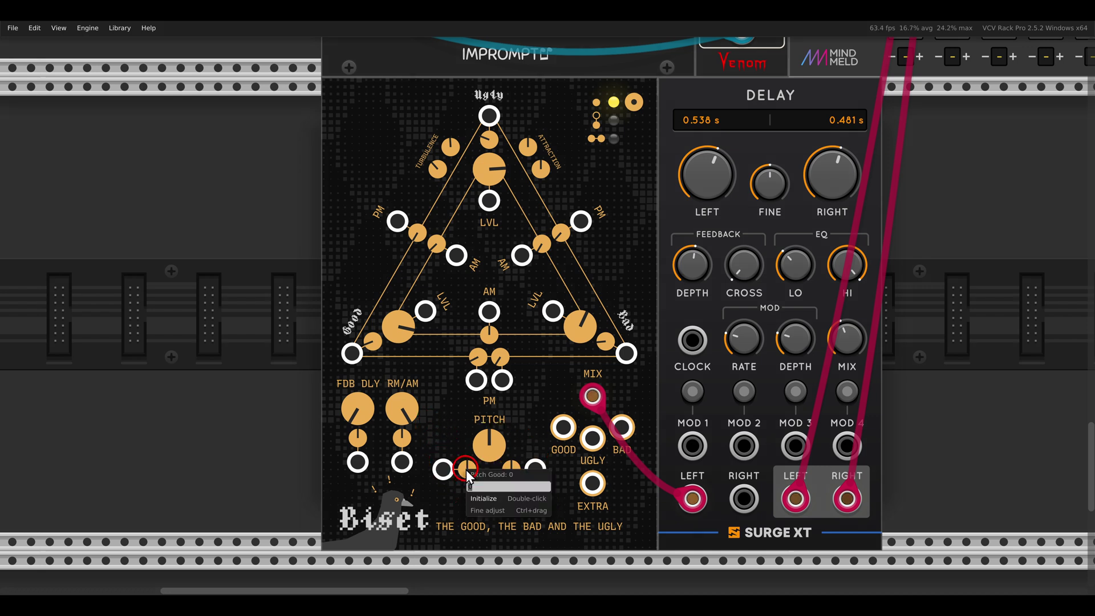
text(-1)
key(Return)
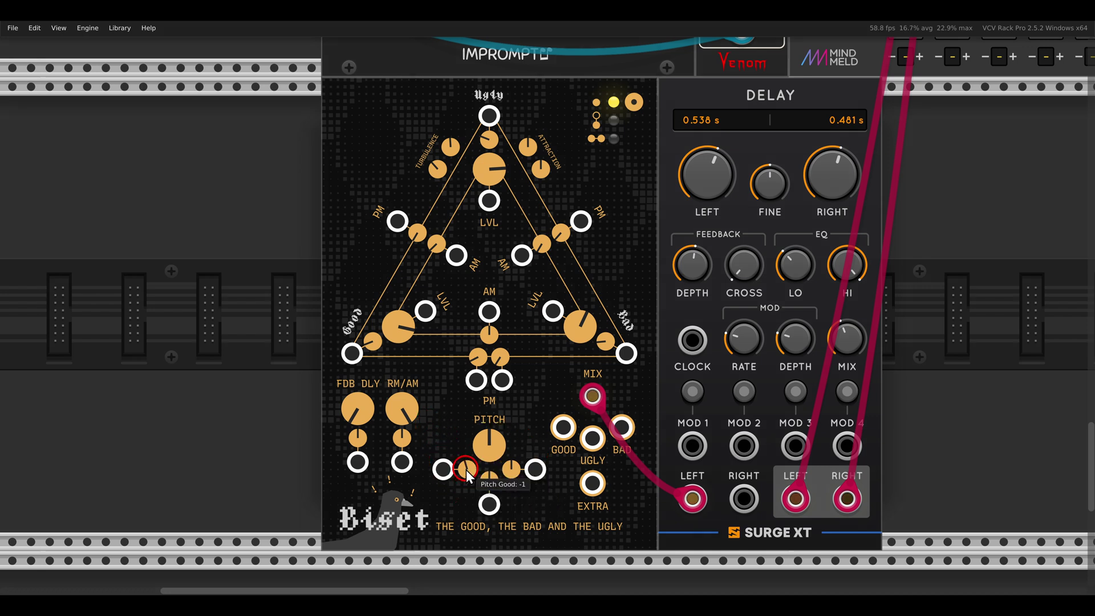
right_click(512, 473)
text(1)
key(Return)
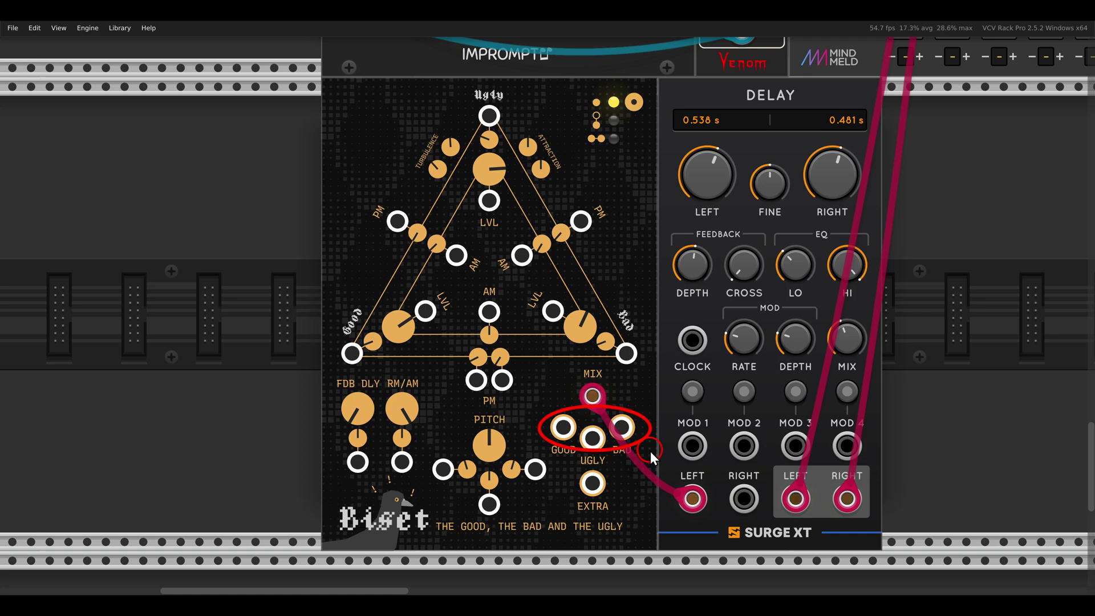
Unmute the Bad, Good and Ugly channels of the voice driven by Harmony II.
drag(805, 417, 320, 413)
drag(833, 357, 320, 367)
drag(866, 369, 608, 362)
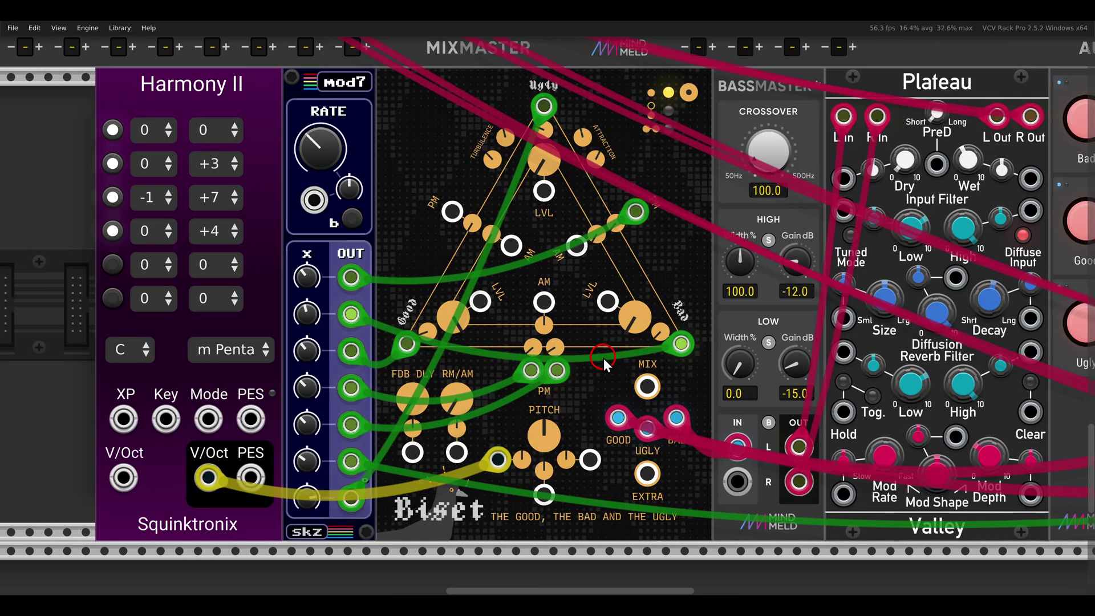
scroll(680, 346, down, 1)
mouse_move(792, 337)
mouse_down()
mouse_move(717, 337)
mouse_move(771, 336)
mouse_up()
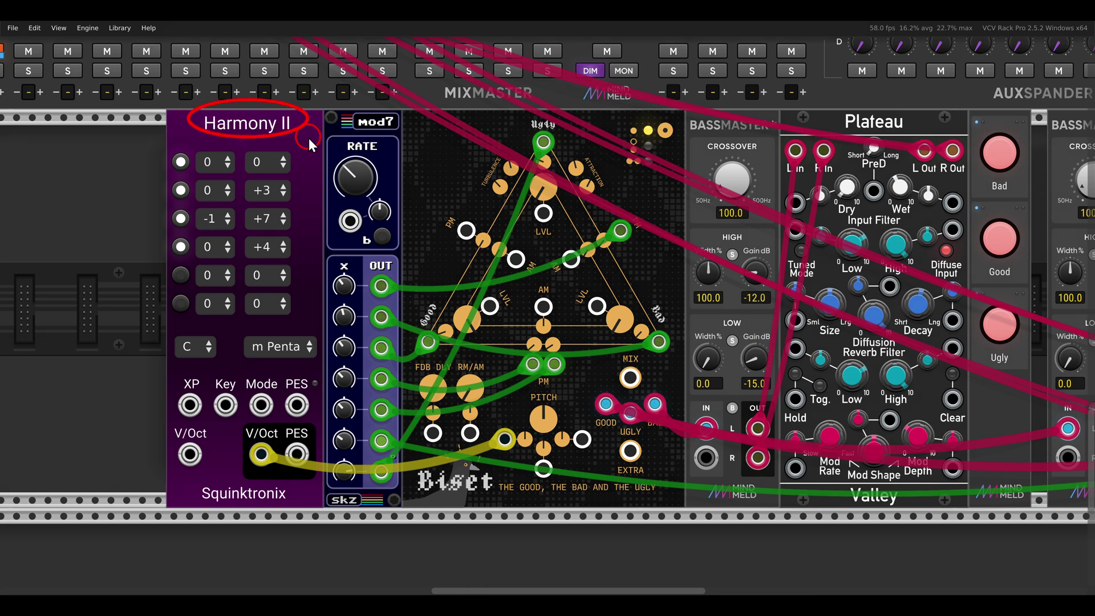
drag(621, 232, 550, 246)
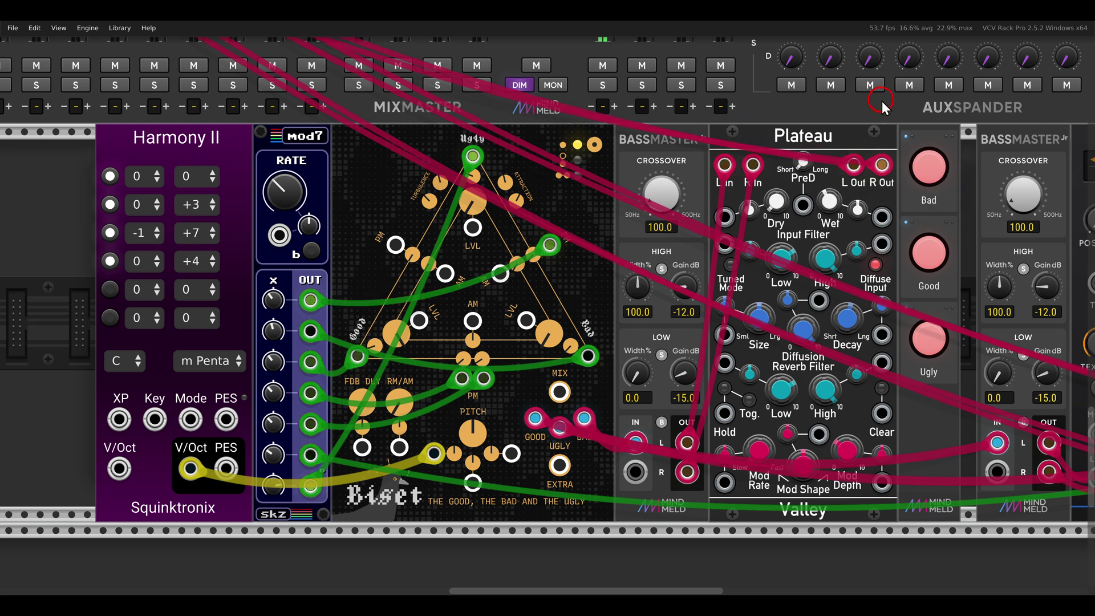
click(921, 169)
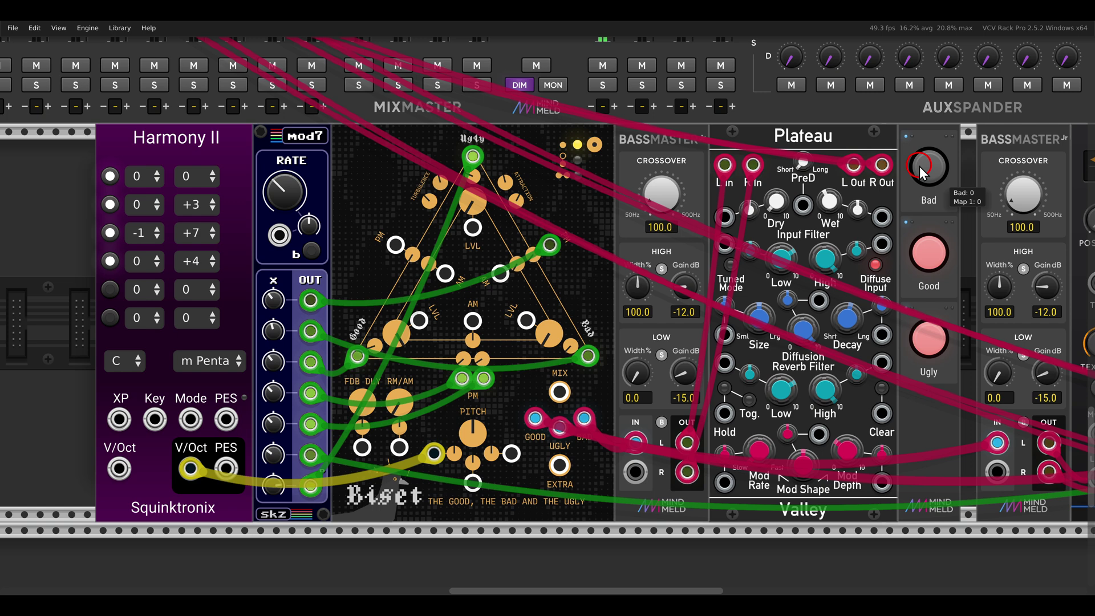
drag(912, 211, 613, 211)
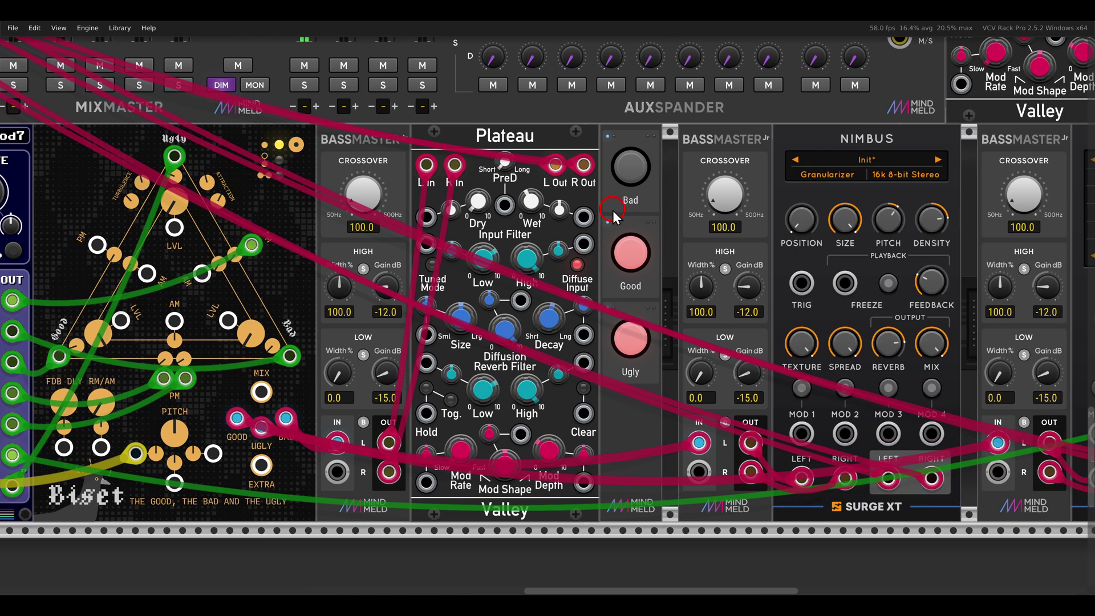
drag(789, 125, 923, 166)
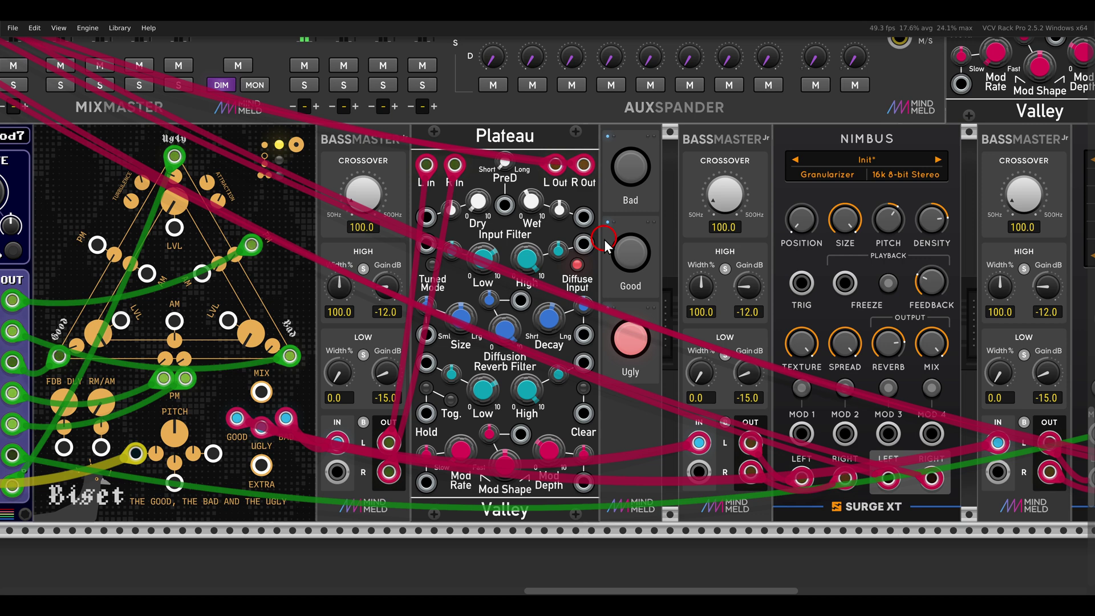
scroll(607, 253, down, 5)
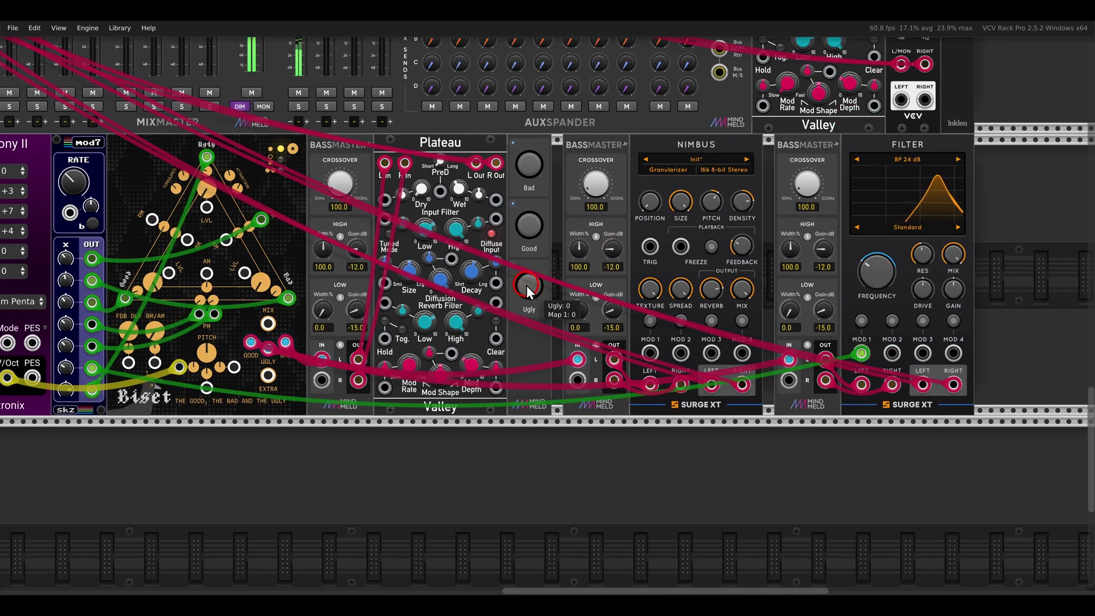
drag(528, 291, 617, 297)
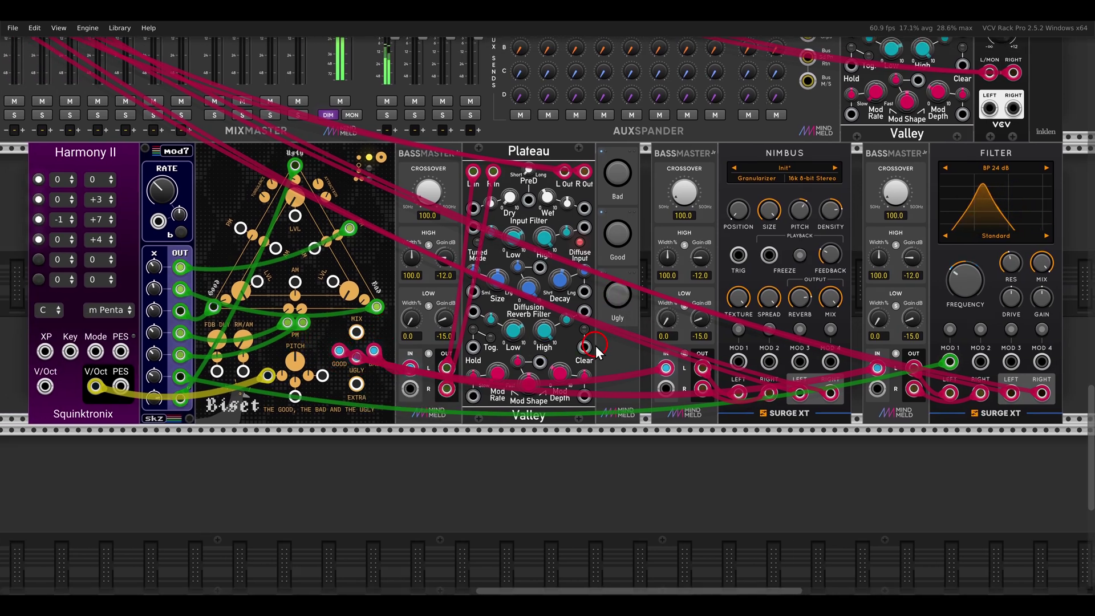
Unmute the slips-sequenced voice with the two ADSR envelopes, and show the whole patch.
scroll(595, 346, down, 1)
scroll(596, 346, up, 14)
scroll(596, 346, up, 2)
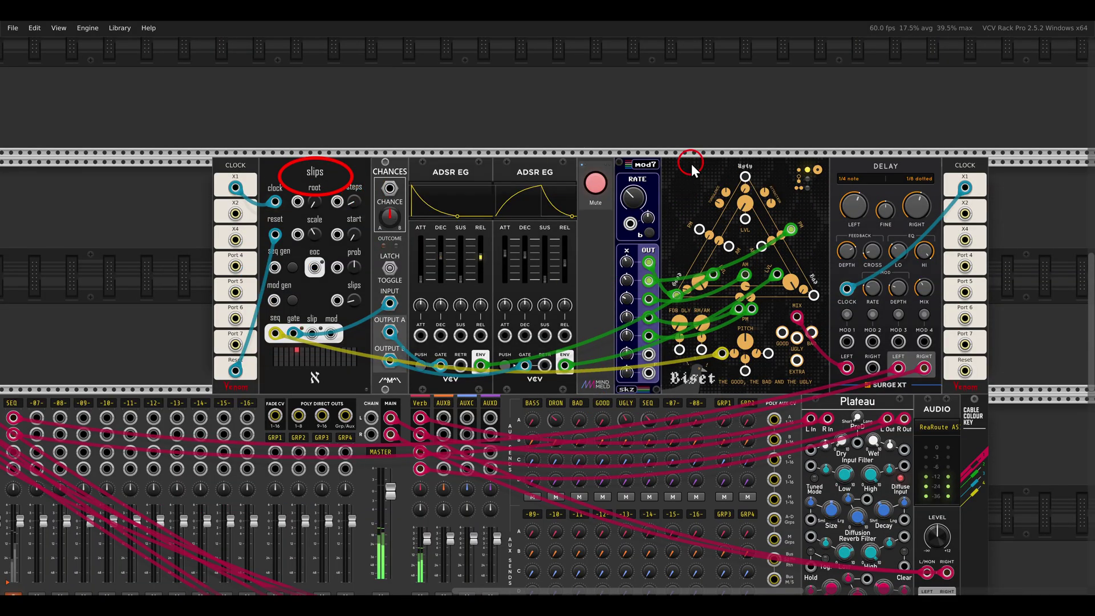
click(599, 184)
scroll(445, 312, down, 4)
drag(422, 353, 645, 266)
scroll(646, 273, up, 3)
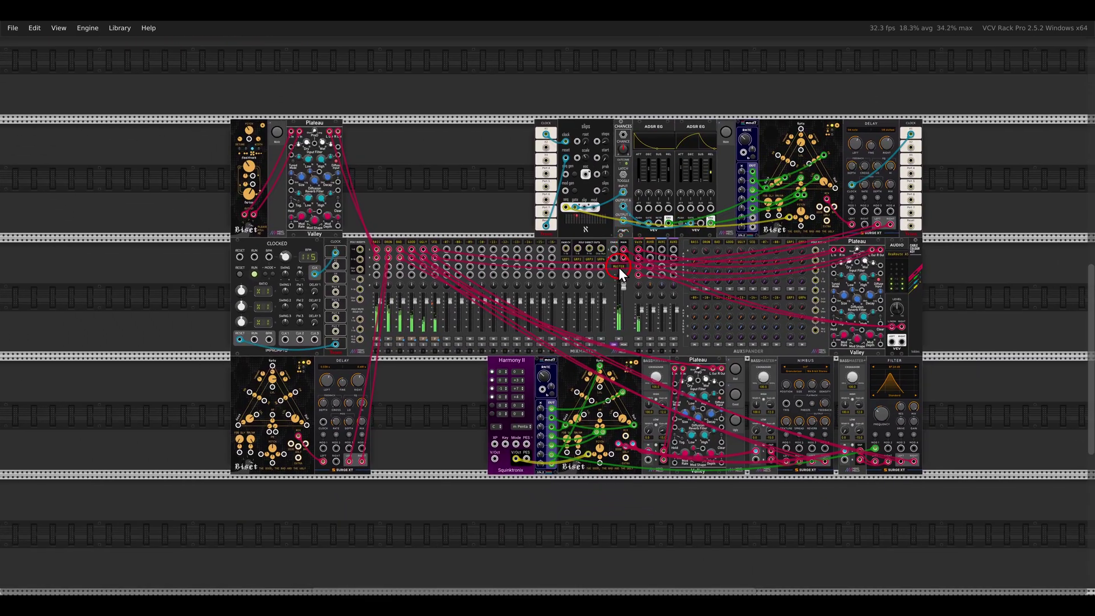
scroll(605, 272, up, 1)
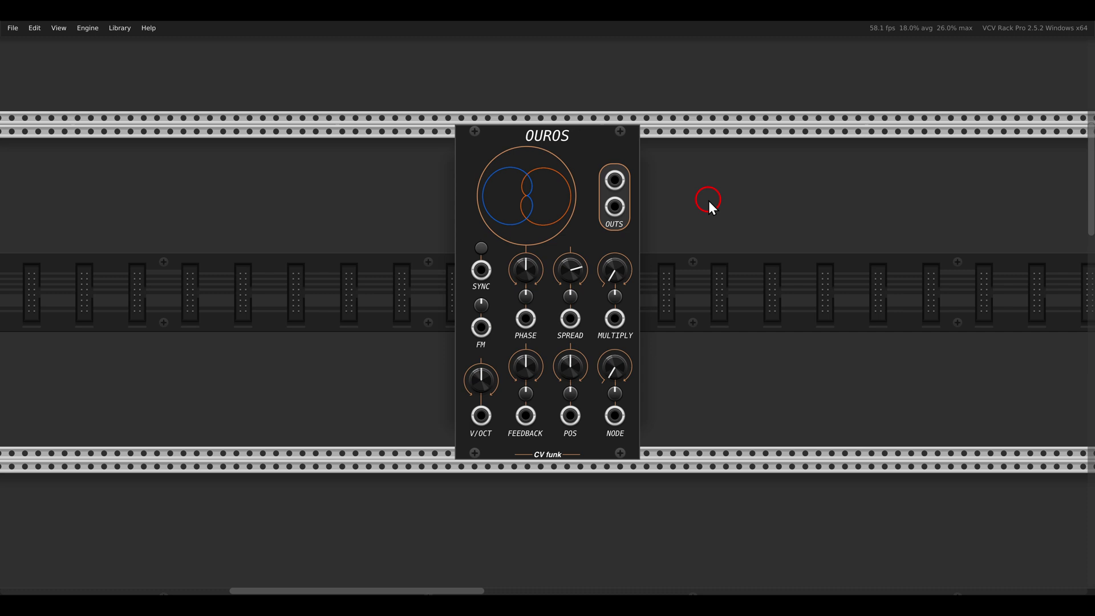
Unmute the Ouros voice driven by the Penta Sequencer in the CV funk patch.
scroll(708, 201, down, 10)
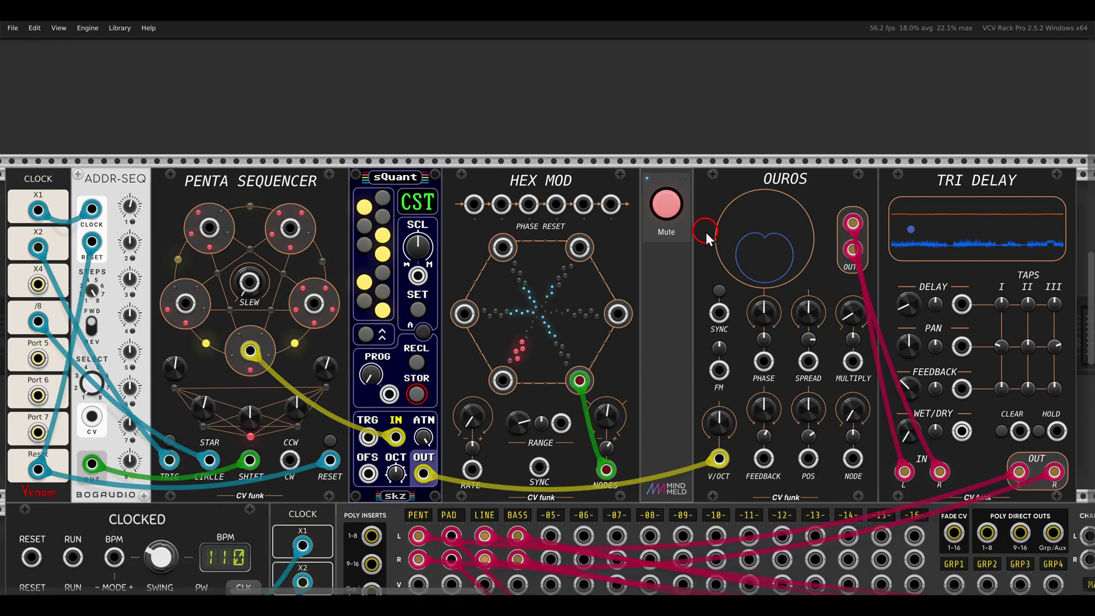
scroll(706, 239, down, 2)
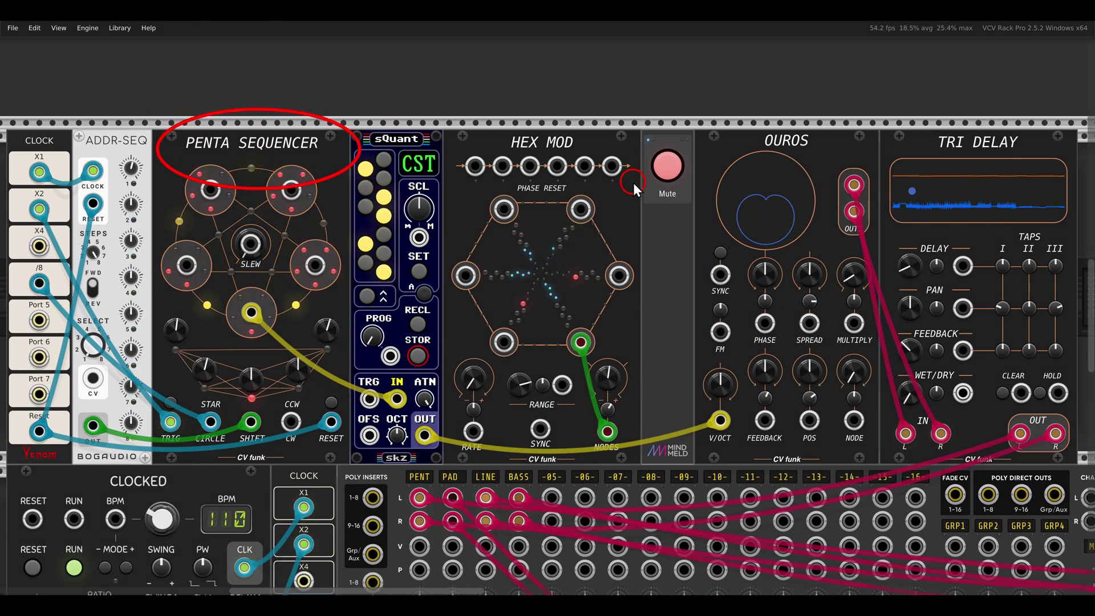
click(668, 166)
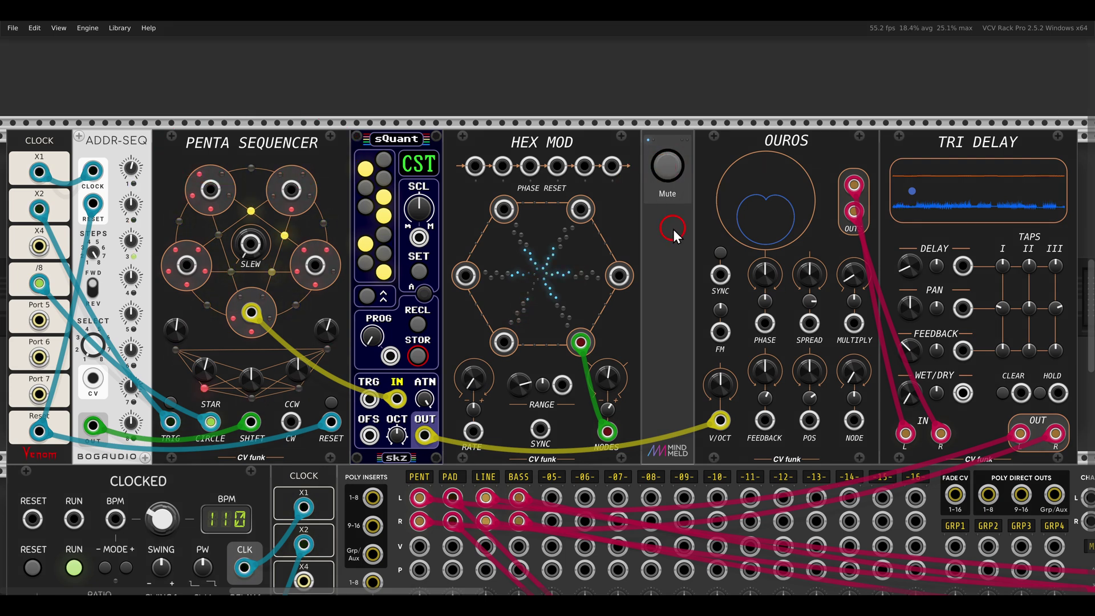
scroll(675, 235, down, 1)
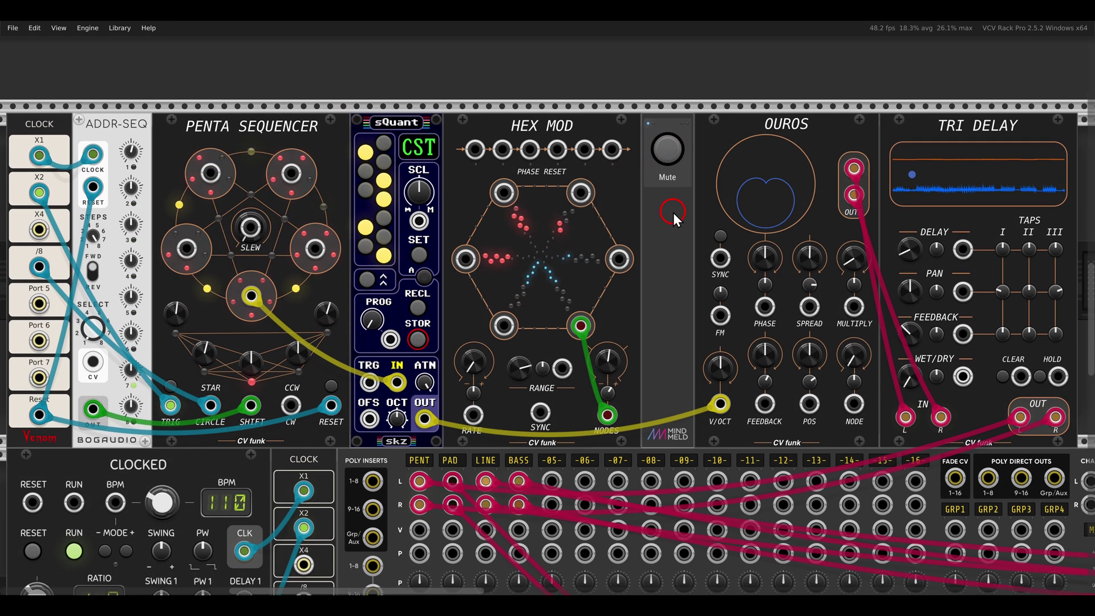
Raise the stereo phase separation on Ouros and patch Hex Mod's rightmost node output into the Spread input.
mouse_move(811, 261)
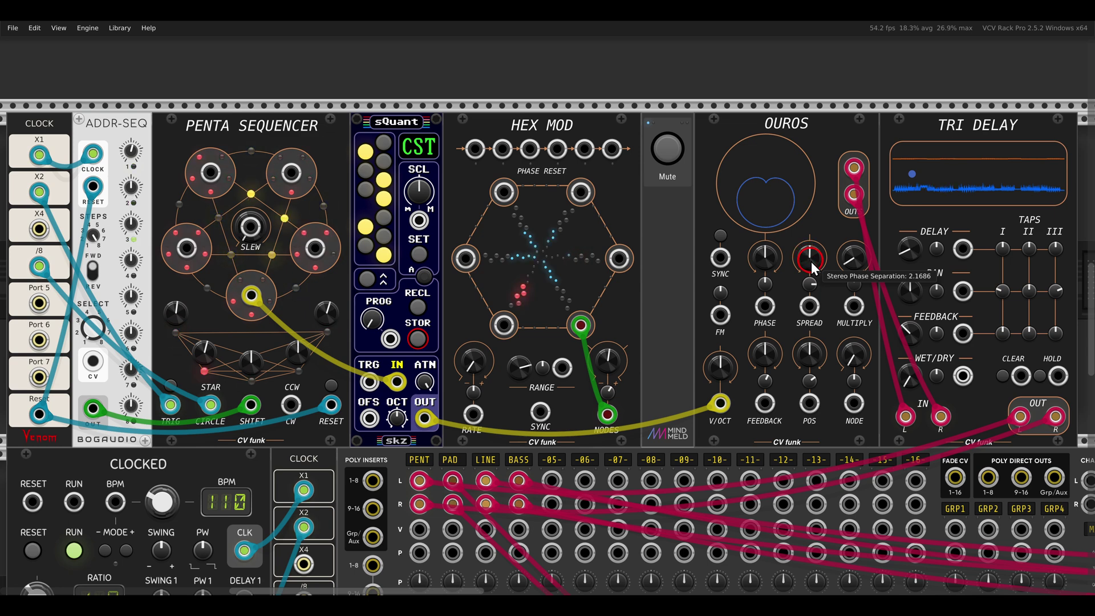
drag(811, 261, 788, 199)
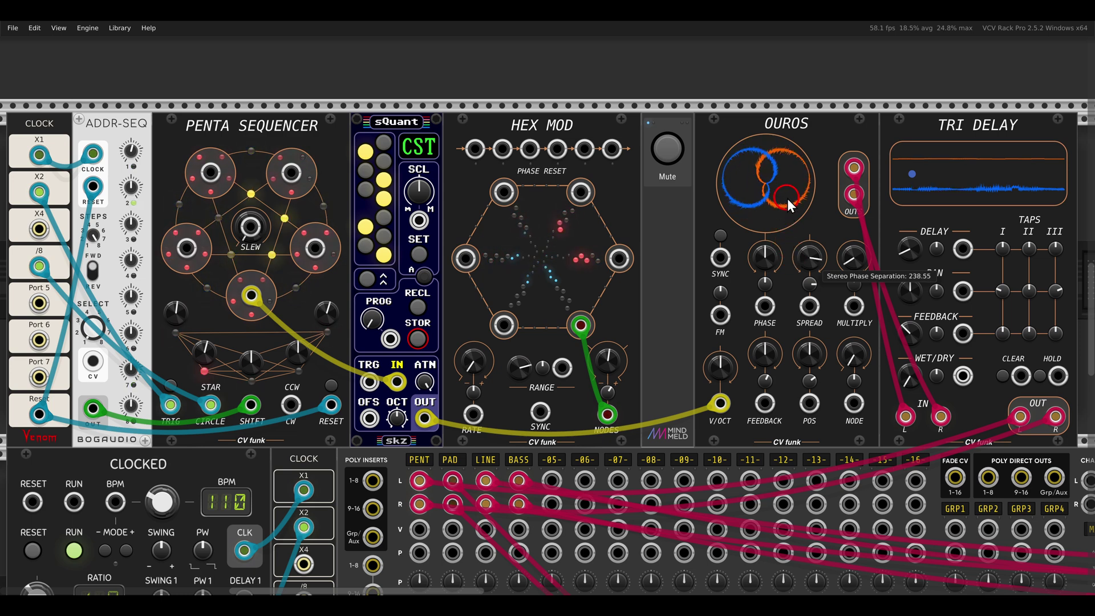
drag(811, 308, 619, 258)
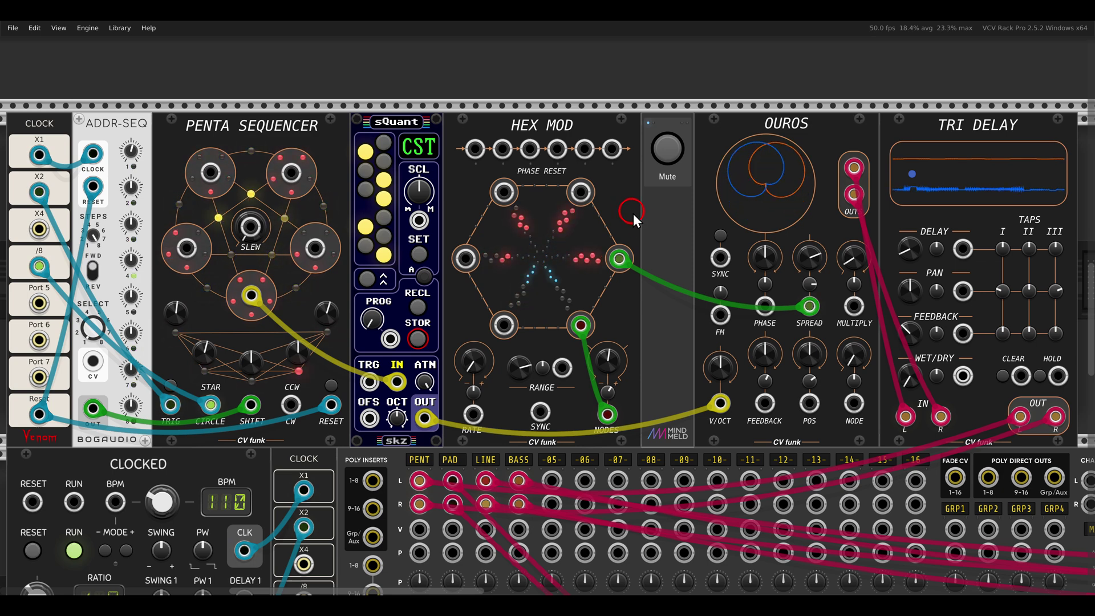
Patch Hex Mod's leftmost node output into the Ouros Feedback input and its upper-left node output into the Pos input.
drag(769, 358, 466, 259)
double_click(769, 356)
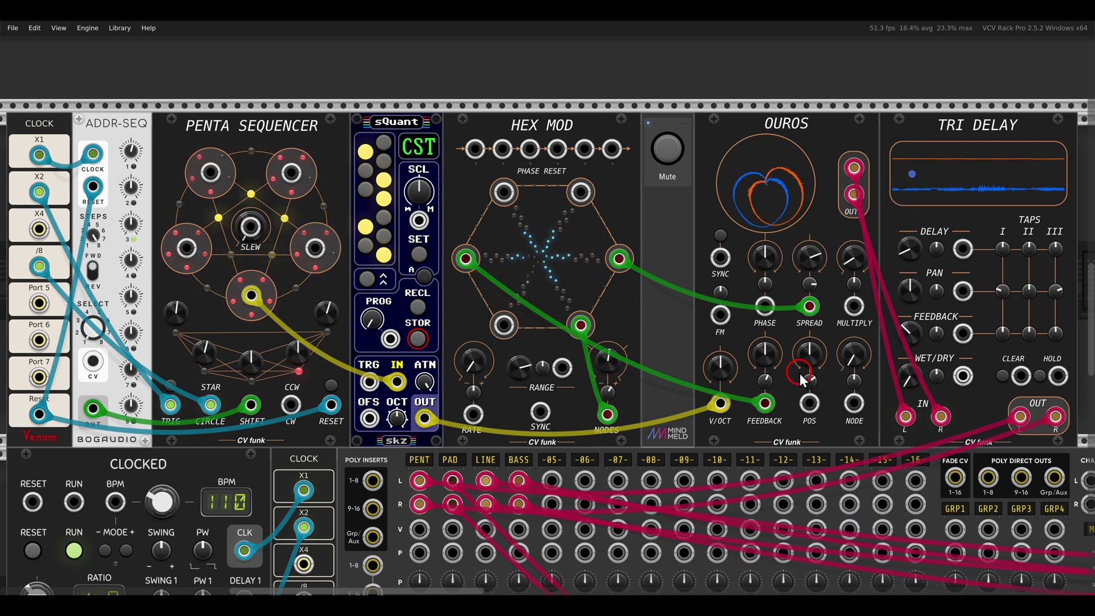
drag(803, 371, 806, 354)
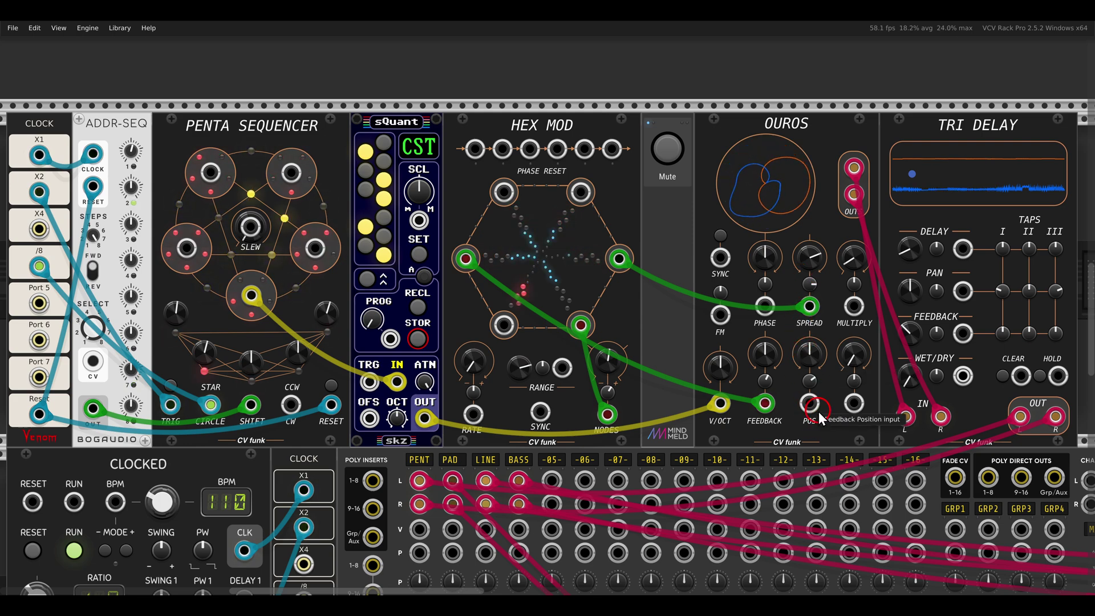
drag(809, 403, 504, 192)
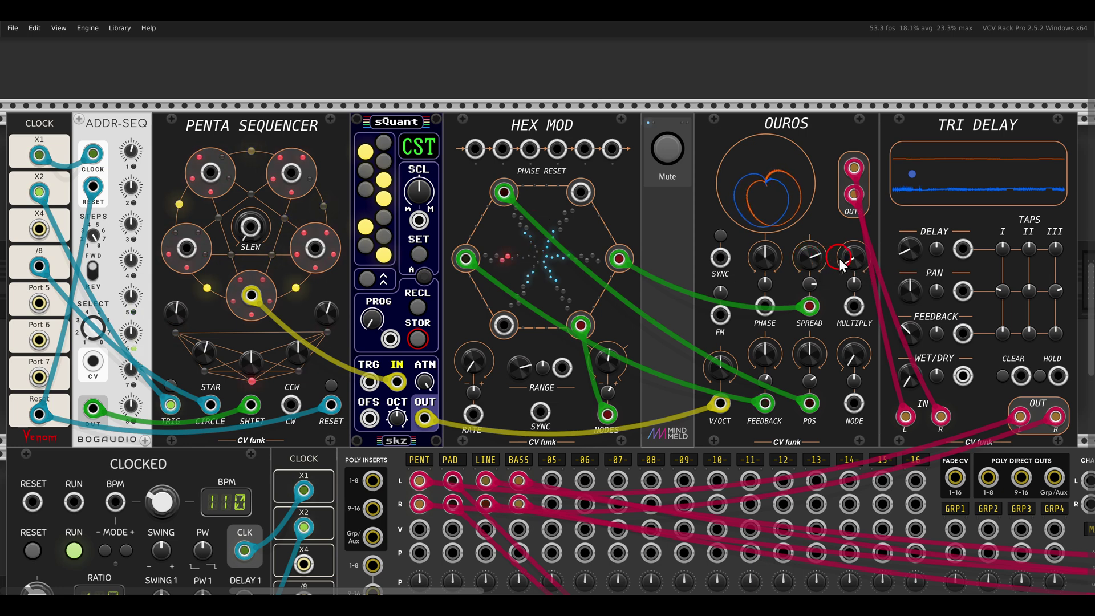
Raise Multiply and Node on Ouros, patch Hex Mod's lower-left node output into the Node input, and increase Tri Delay's Wet/Dry mix.
mouse_move(858, 262)
mouse_down()
mouse_move(859, 197)
mouse_move(857, 260)
mouse_up()
drag(857, 361, 851, 290)
drag(853, 403, 505, 324)
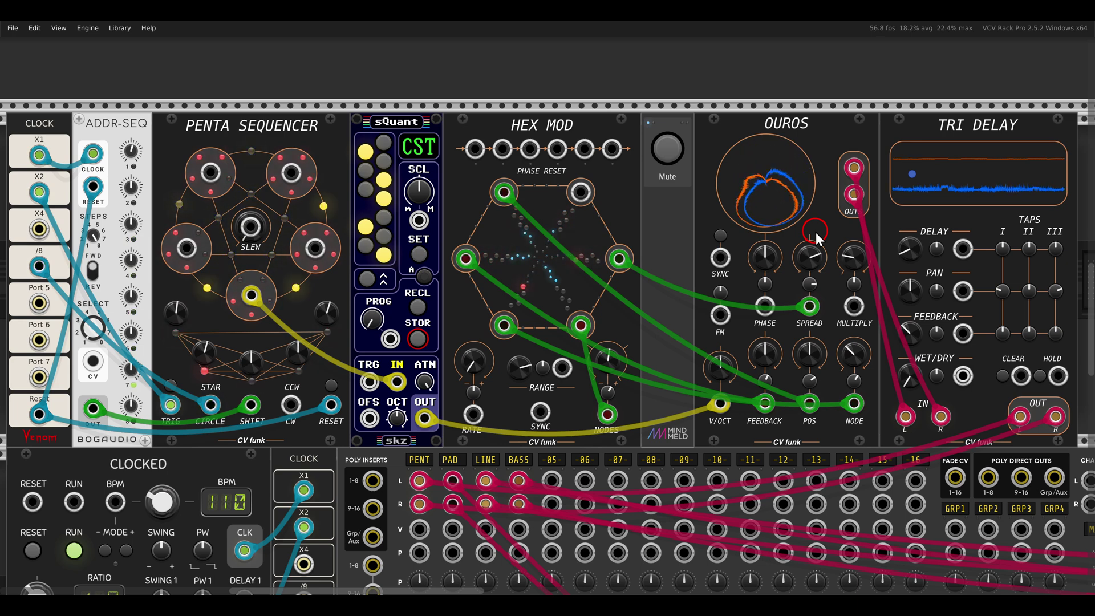
mouse_move(915, 373)
mouse_down()
mouse_move(917, 357)
mouse_move(914, 379)
mouse_up()
Unmute the Ouros voice in the bottom row that runs through Envelope Array, Bass Master and Tri Delay.
drag(638, 273, 640, 273)
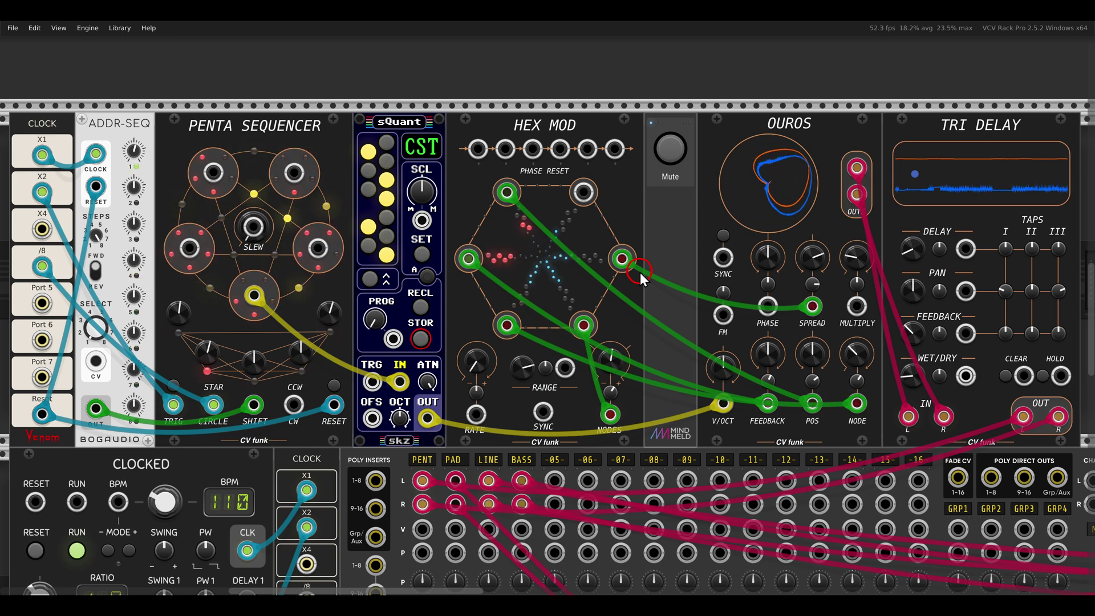
scroll(640, 272, down, 10)
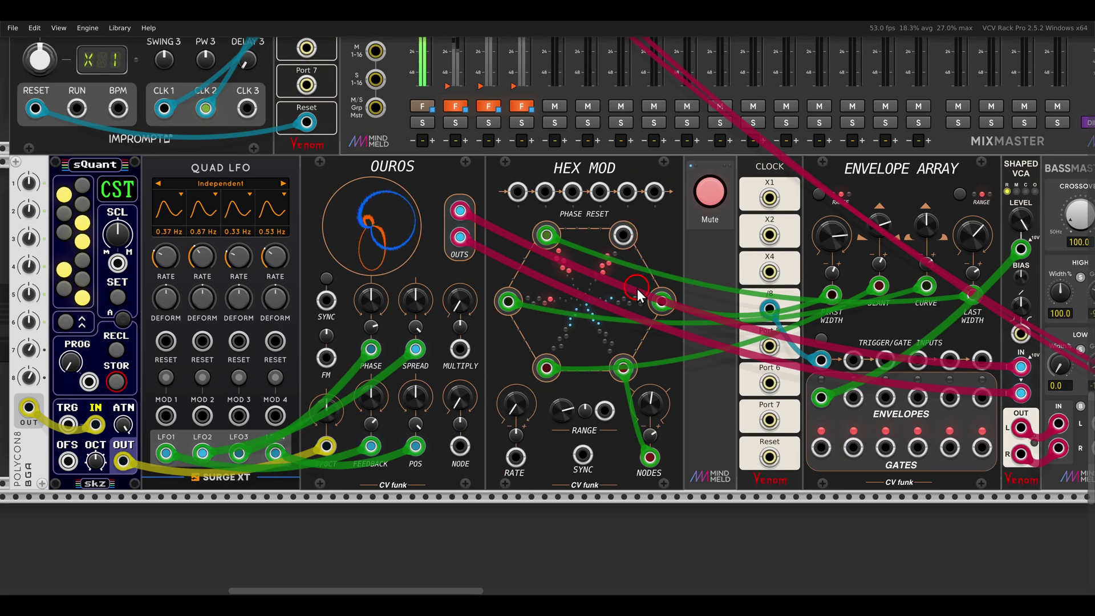
drag(638, 290, 741, 292)
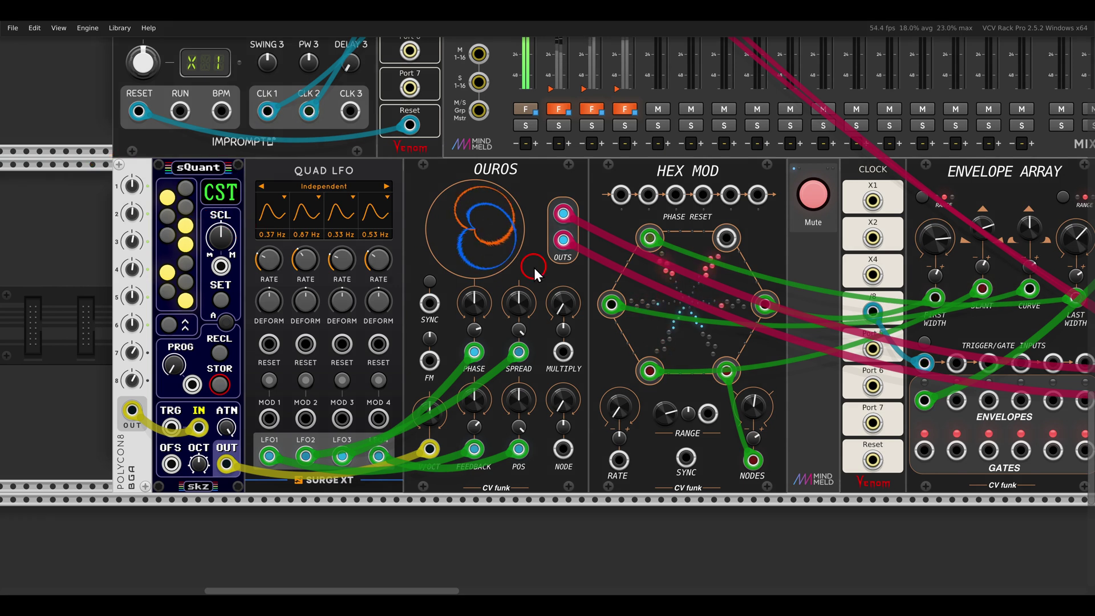
scroll(534, 268, down, 1)
drag(687, 274, 487, 268)
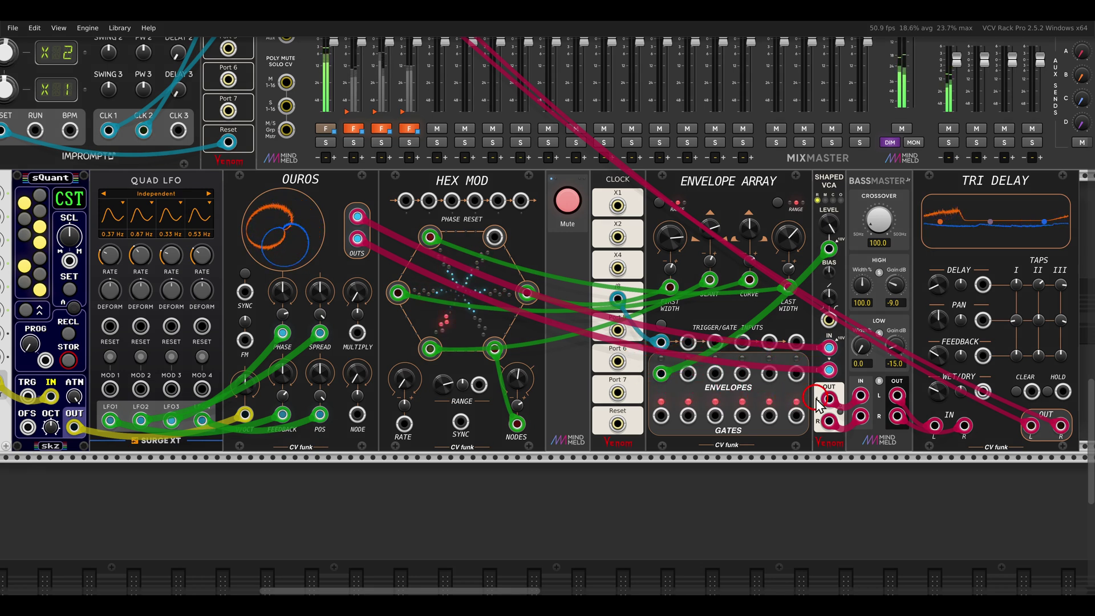
click(568, 202)
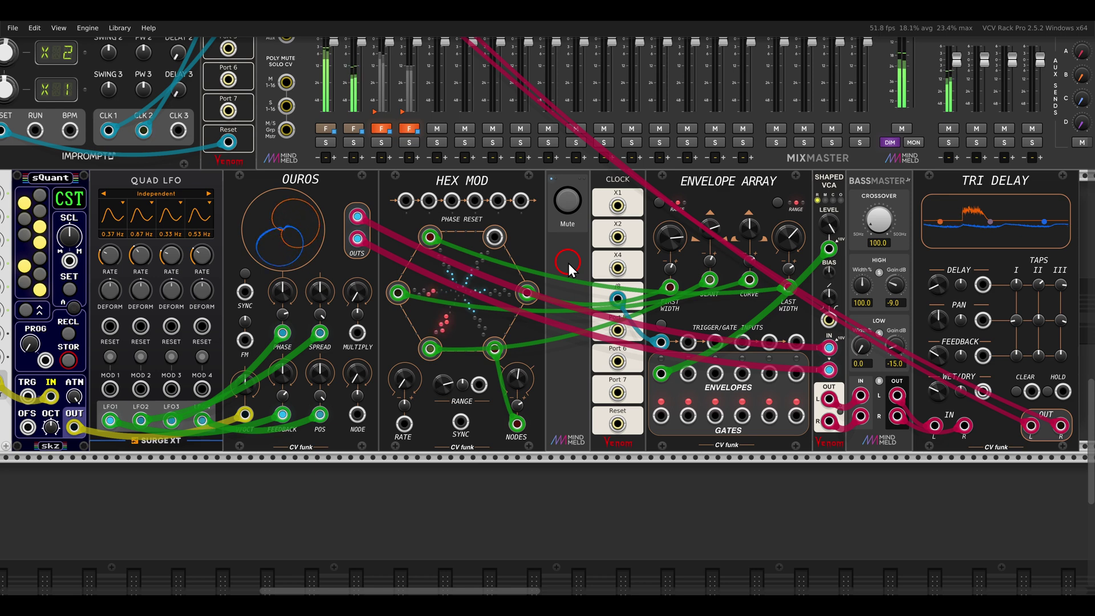
Unmute the second Penta Sequencer voice, where Hex Mod modulates the Phase, Spread and Feedback inputs of Ouros.
drag(568, 263, 572, 262)
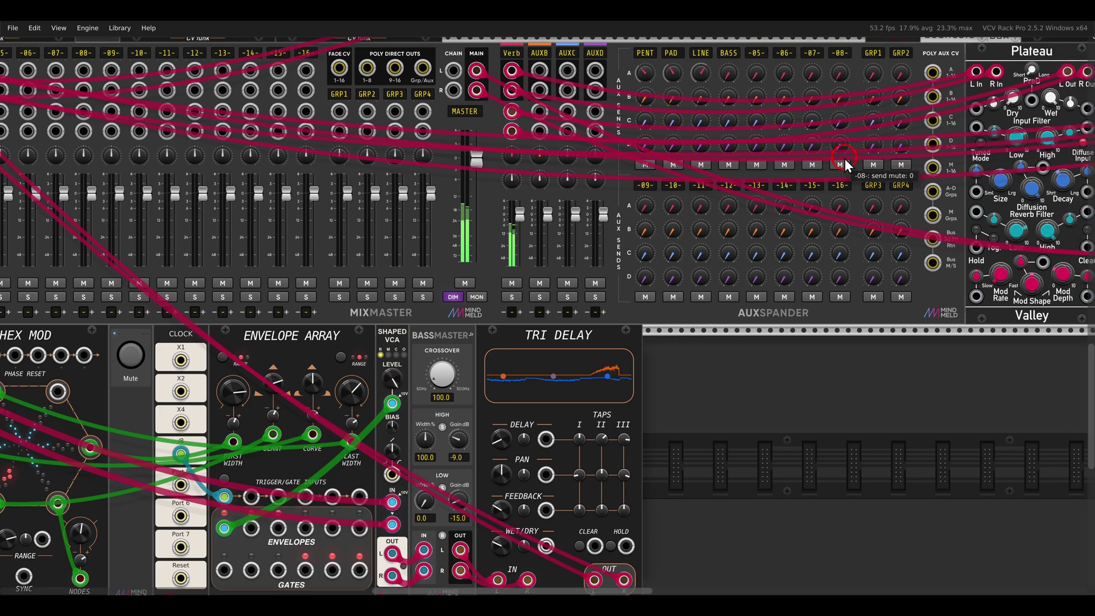
drag(844, 159, 468, 367)
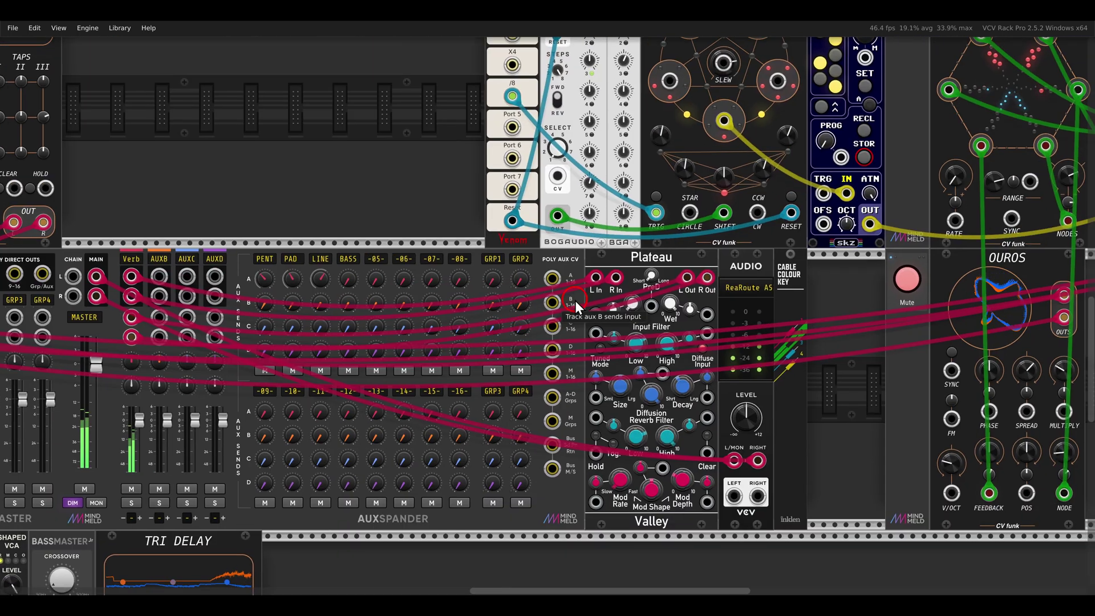
drag(816, 145, 427, 270)
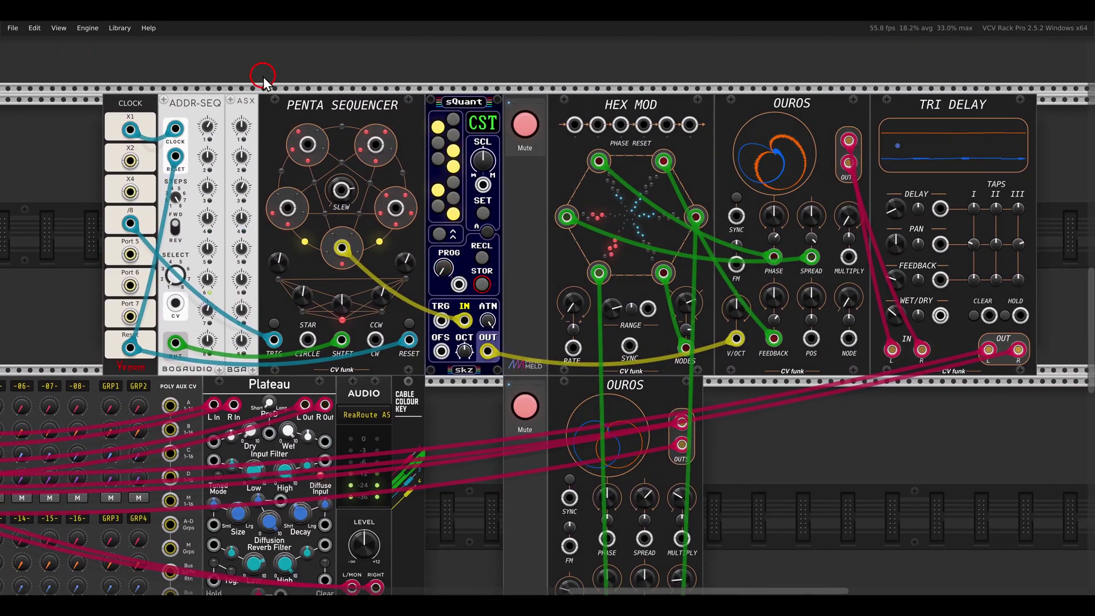
drag(263, 80, 408, 135)
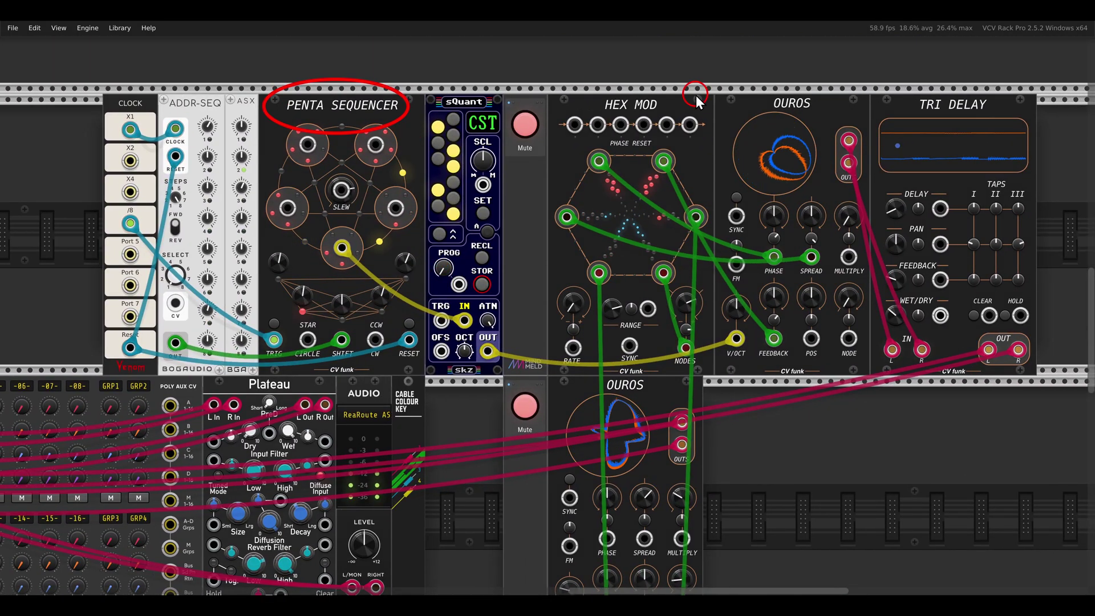
drag(696, 94, 833, 126)
drag(759, 240, 799, 264)
drag(804, 260, 813, 277)
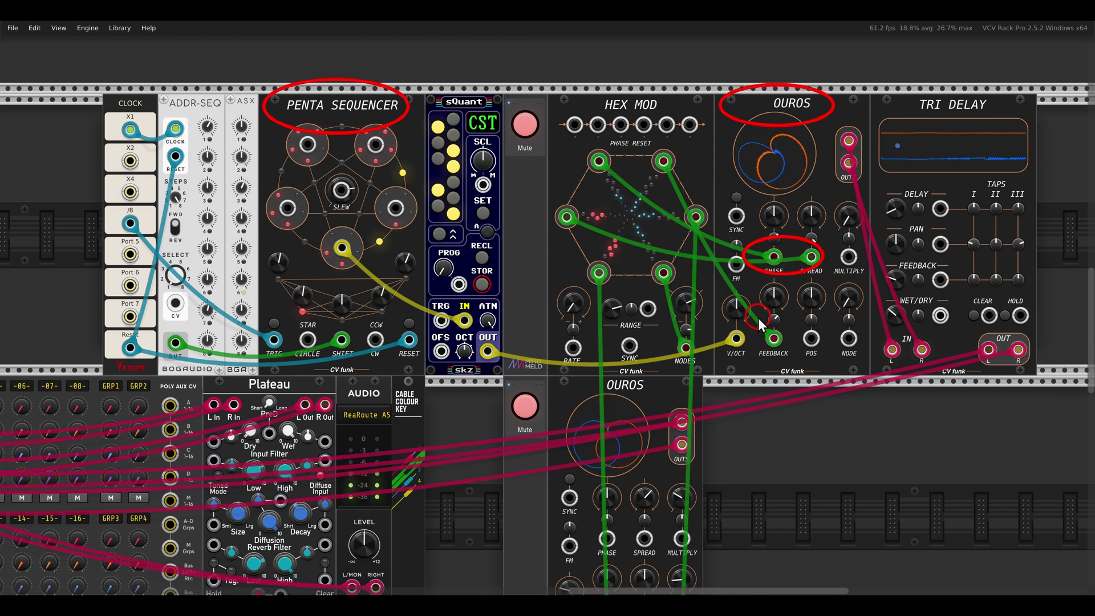
drag(756, 316, 809, 374)
key(Escape)
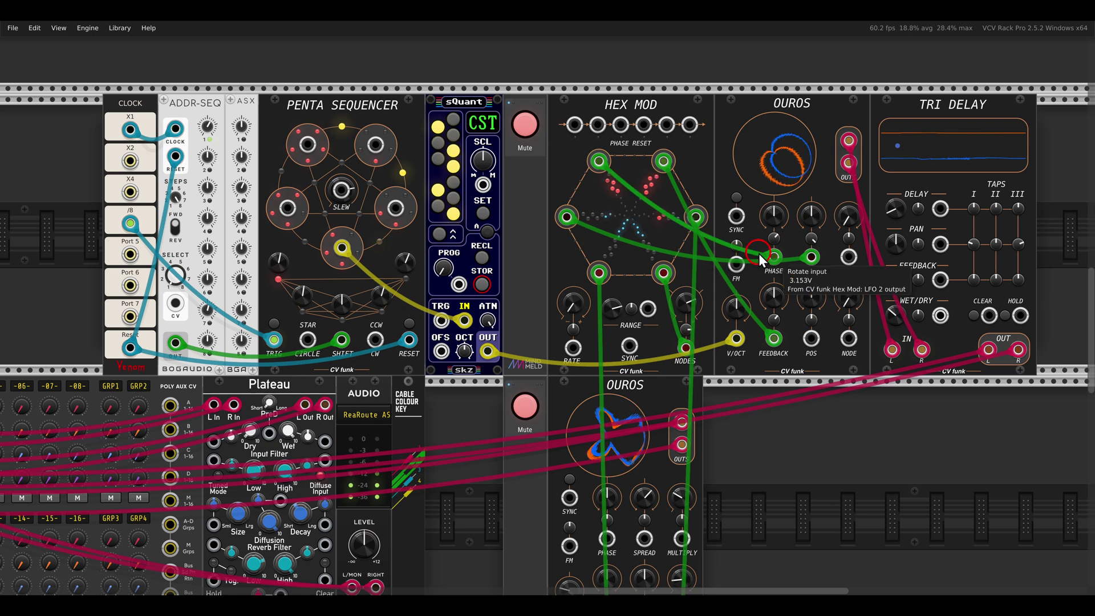
click(525, 128)
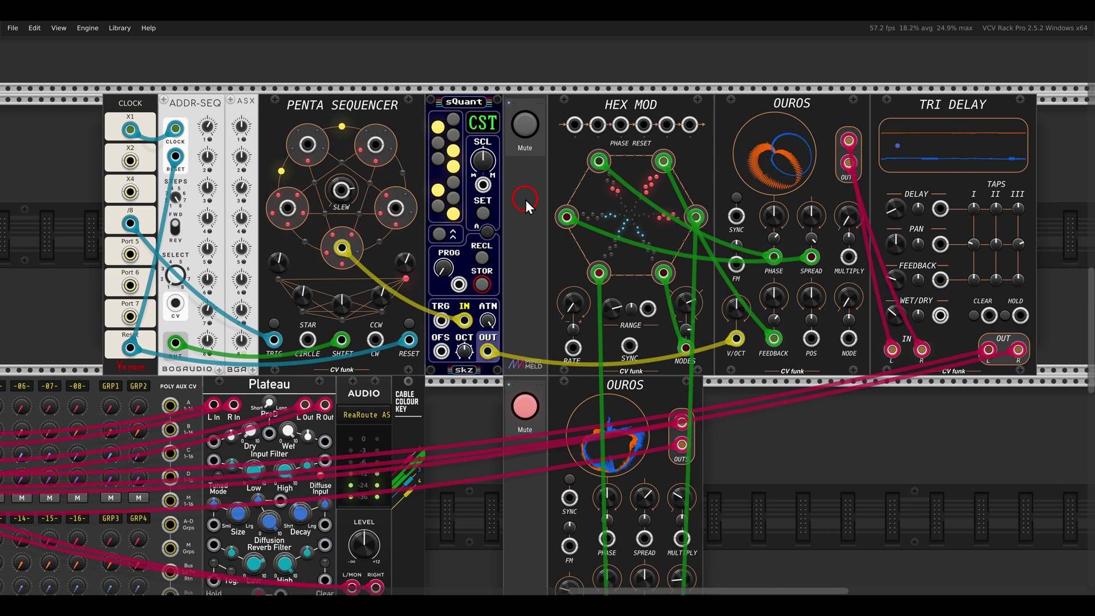
Unmute the standalone Ouros voice whose Feedback and Node are modulated by the Hex Mod above it, and show the whole patch.
scroll(525, 200, down, 5)
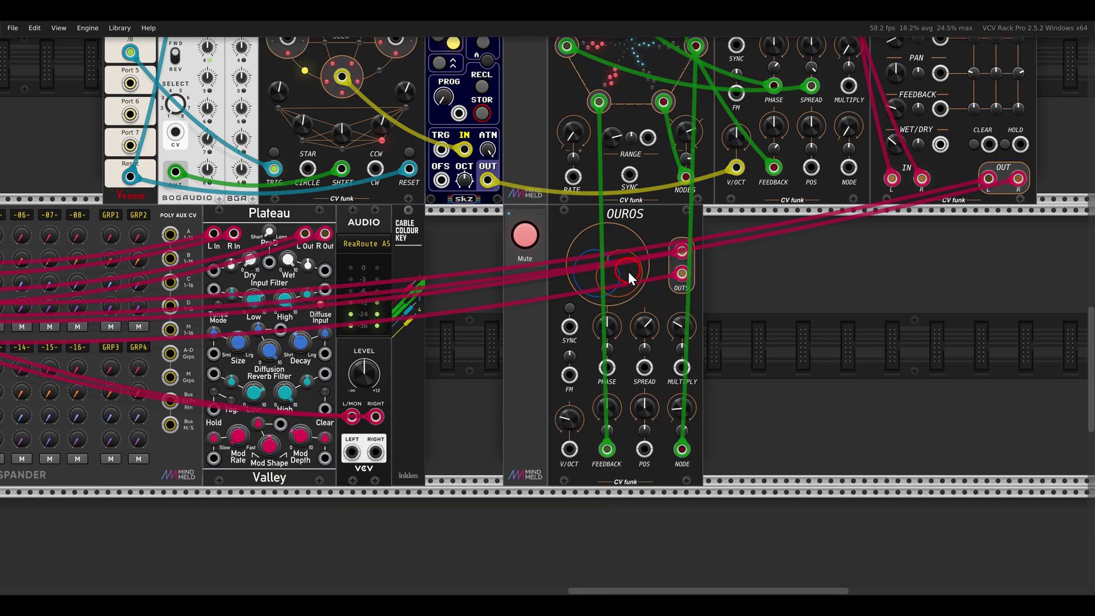
click(530, 238)
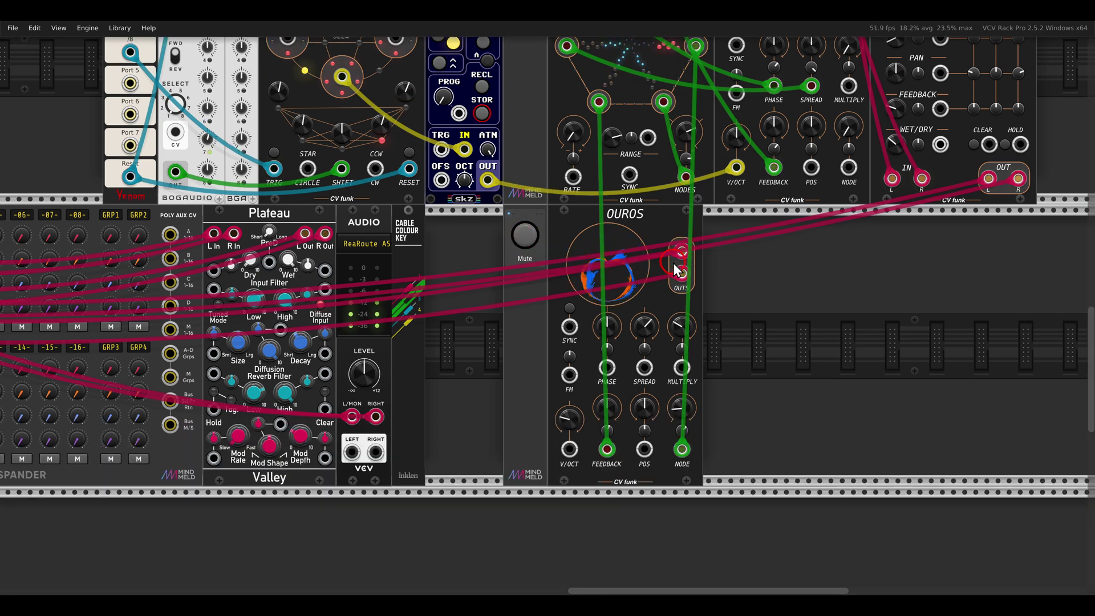
scroll(463, 279, down, 4)
drag(234, 214, 467, 244)
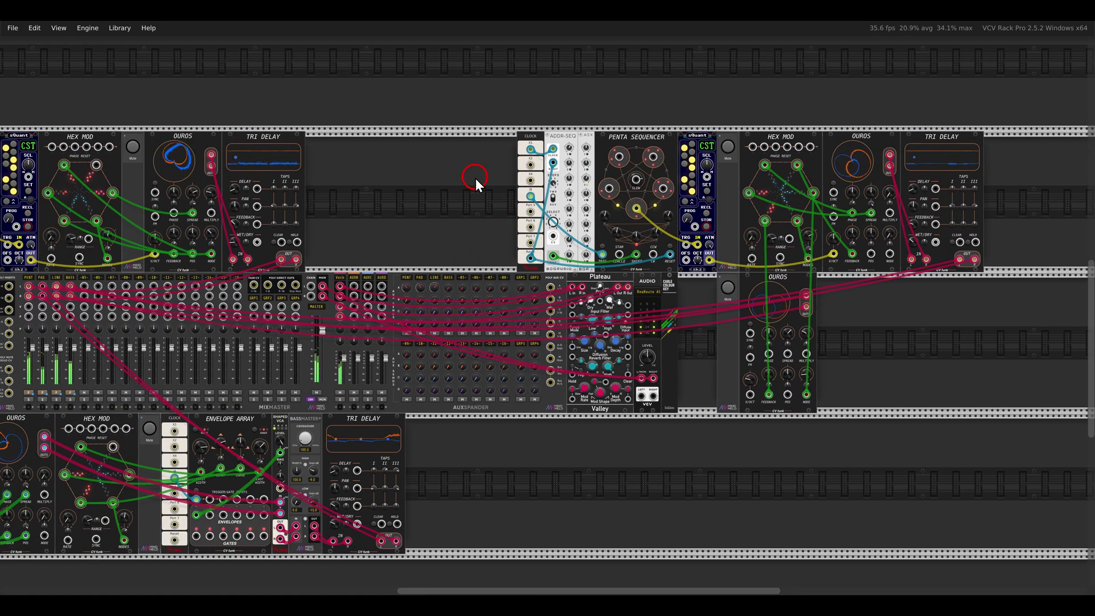
drag(474, 177, 771, 146)
click(605, 198)
drag(311, 235, 533, 216)
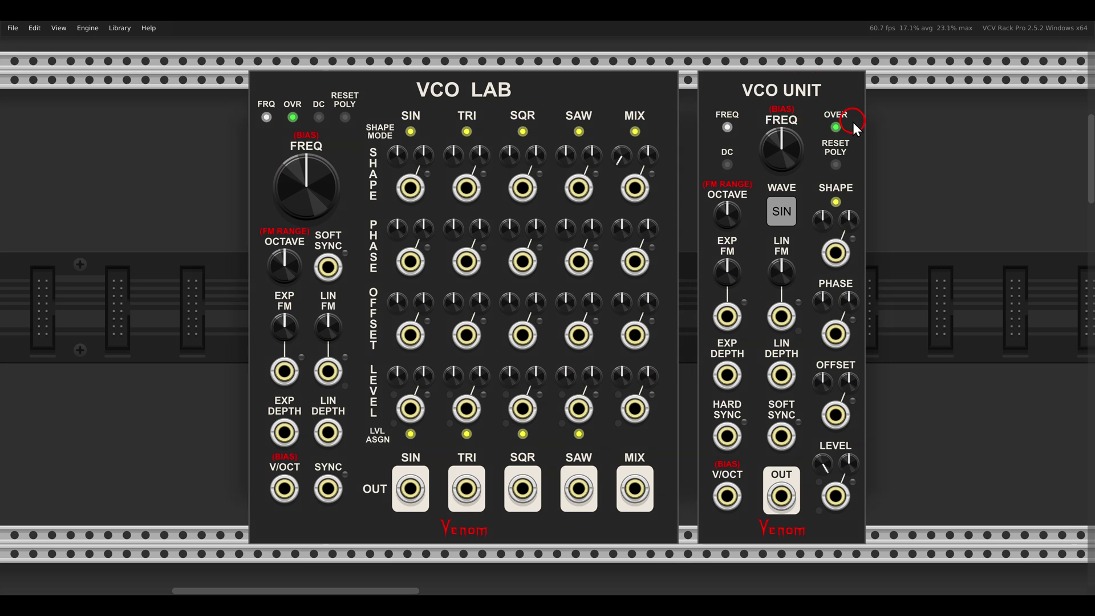
Raise the Sine level on VCO Lab, patch mod7's first output into the Sine Shape input and turn up its CV amount.
scroll(699, 228, down, 15)
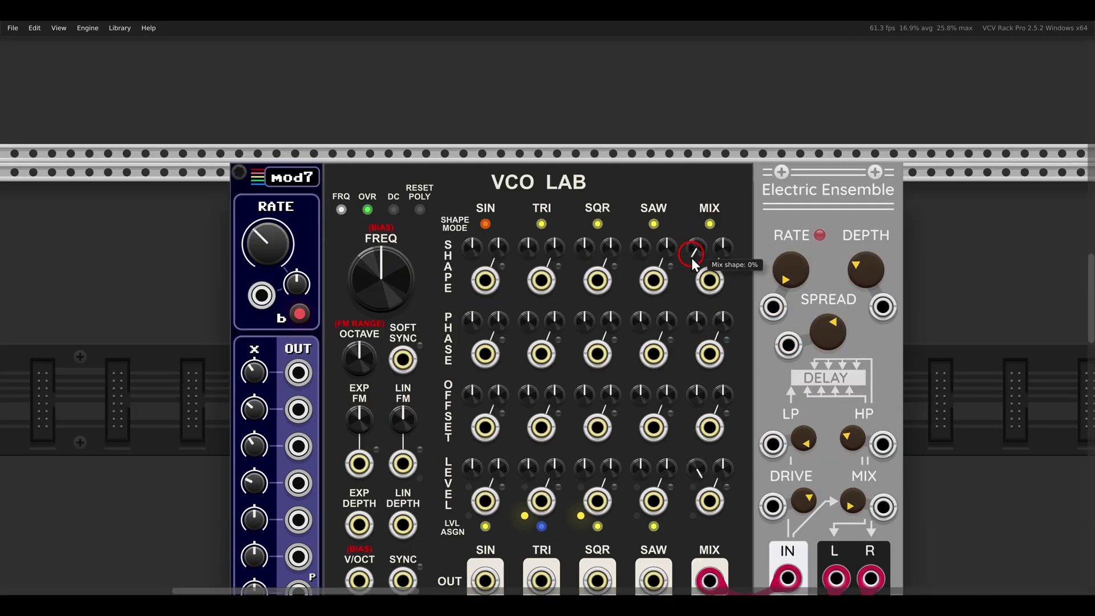
scroll(692, 258, down, 3)
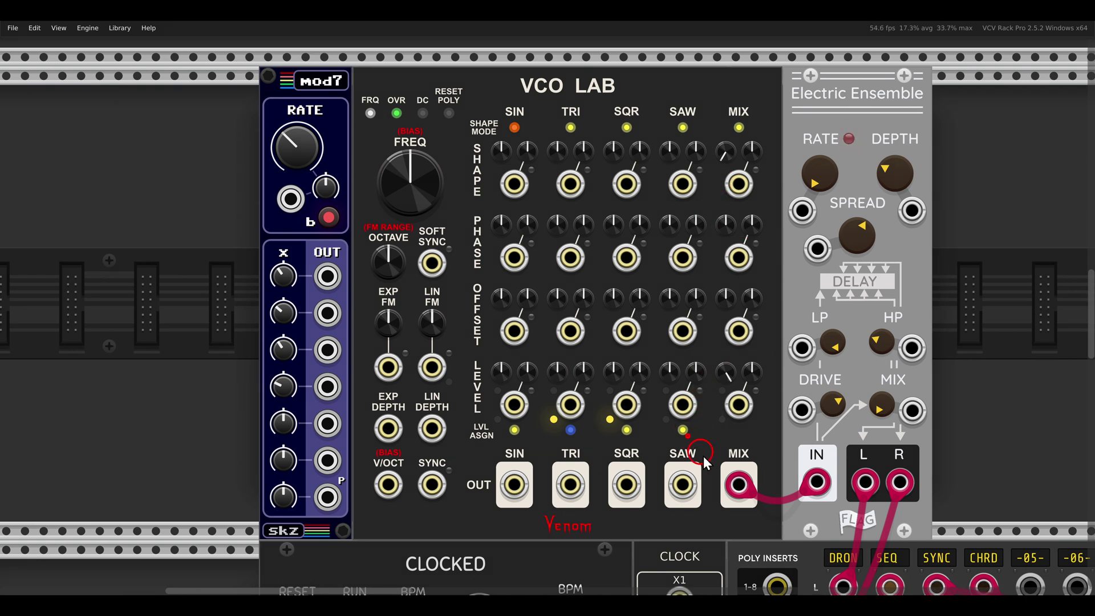
drag(504, 383, 485, 257)
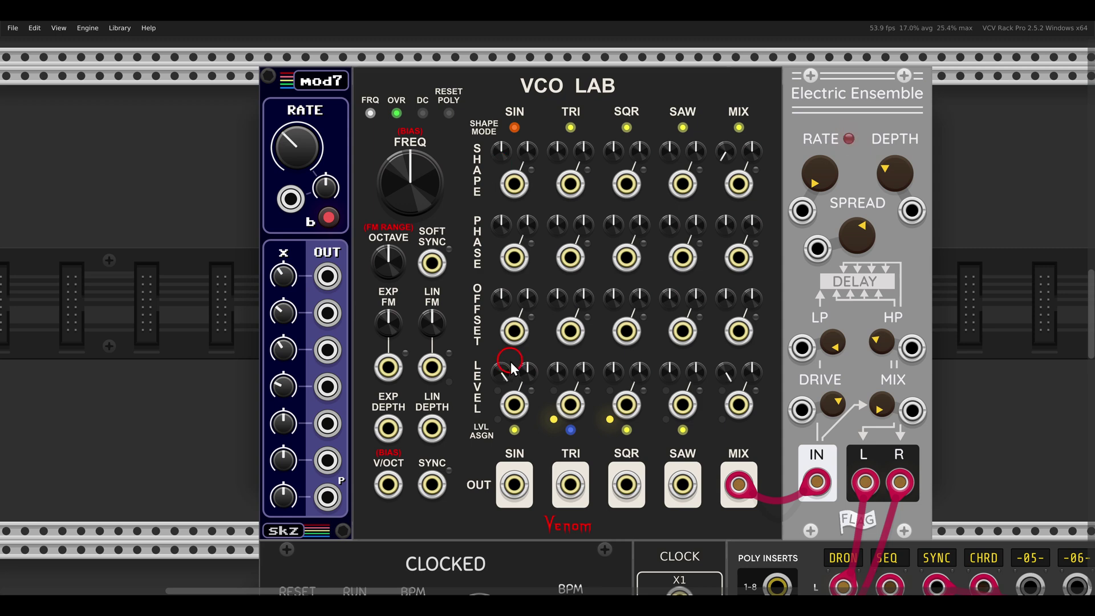
drag(510, 365, 501, 379)
drag(499, 153, 512, 93)
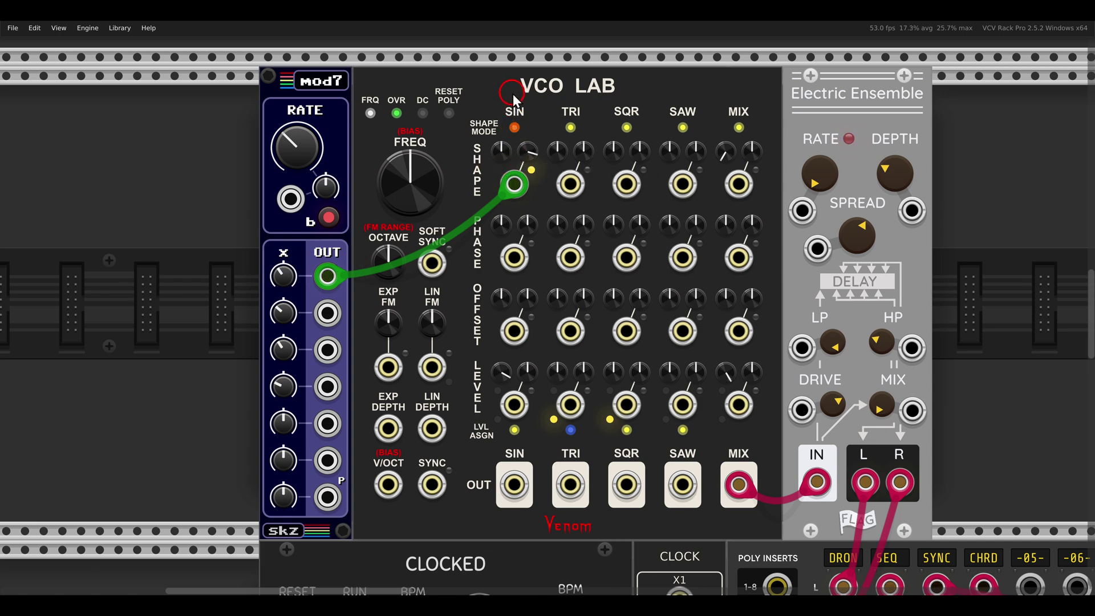
Patch VCO Lab's Triangle output into its Sine Phase input and turn up the Sine phase CV amount.
click(574, 160)
drag(571, 485, 525, 214)
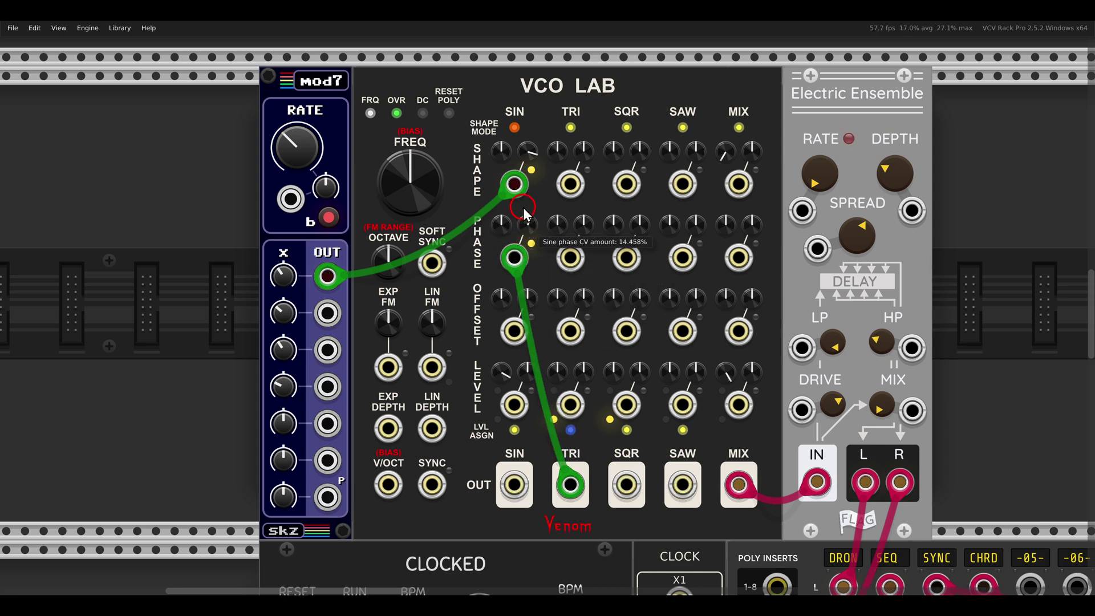
drag(516, 147, 516, 145)
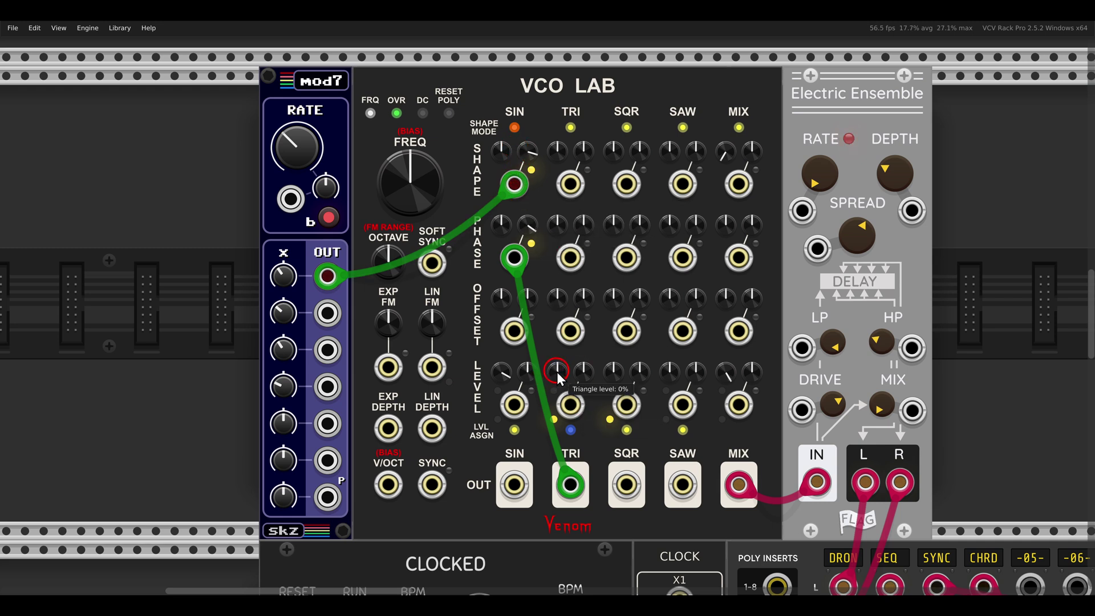
Patch mod7's second output into the Triangle Level input and its third into the Square Level input, raising both CV amounts.
drag(555, 371, 334, 316)
click(580, 379)
drag(575, 367, 583, 358)
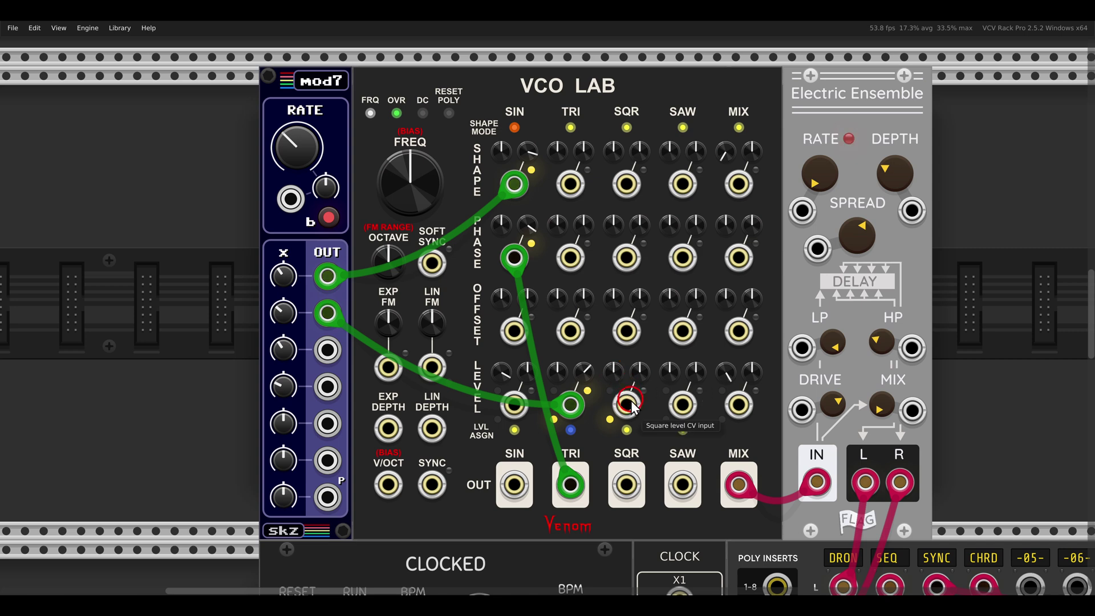
drag(630, 405, 327, 350)
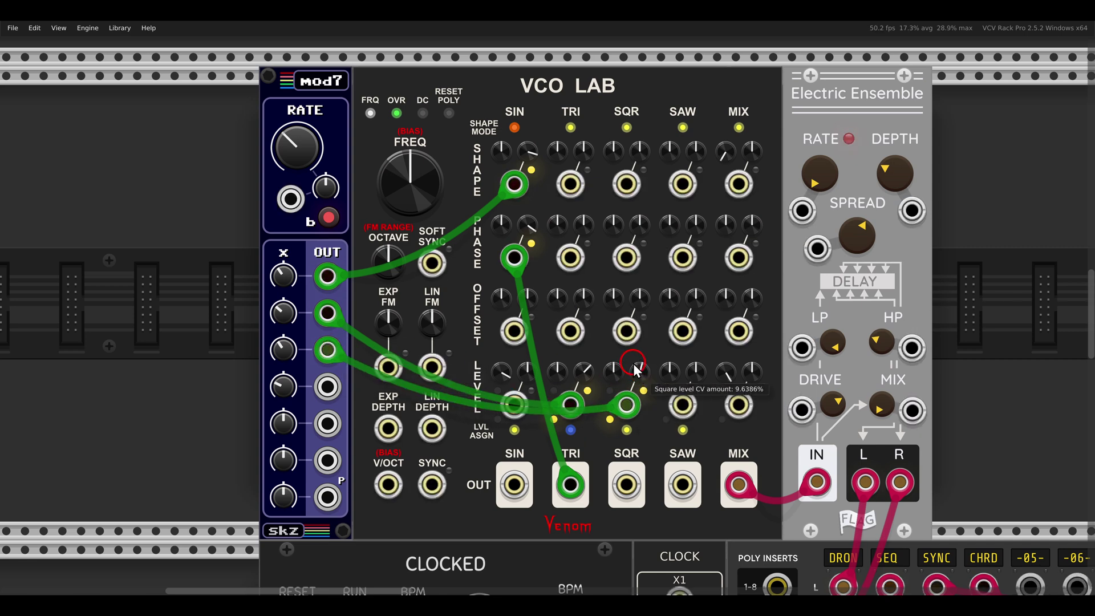
Patch mod7's fourth output into VCO Lab's Square Shape input and turn up the Square shape CV amount.
drag(627, 183, 327, 387)
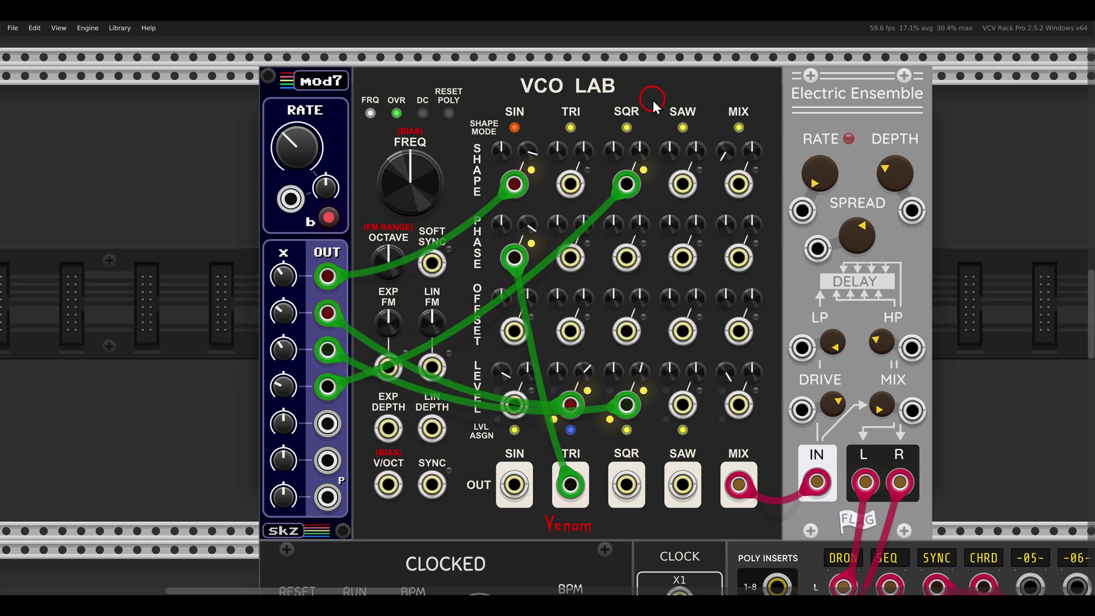
drag(640, 151, 630, 111)
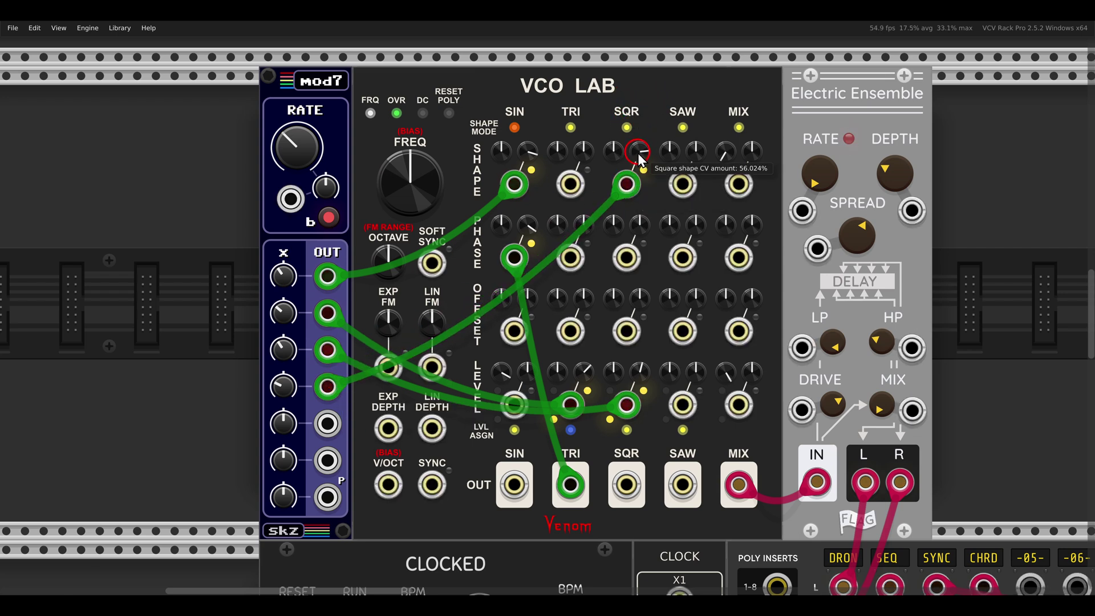
drag(640, 154, 634, 144)
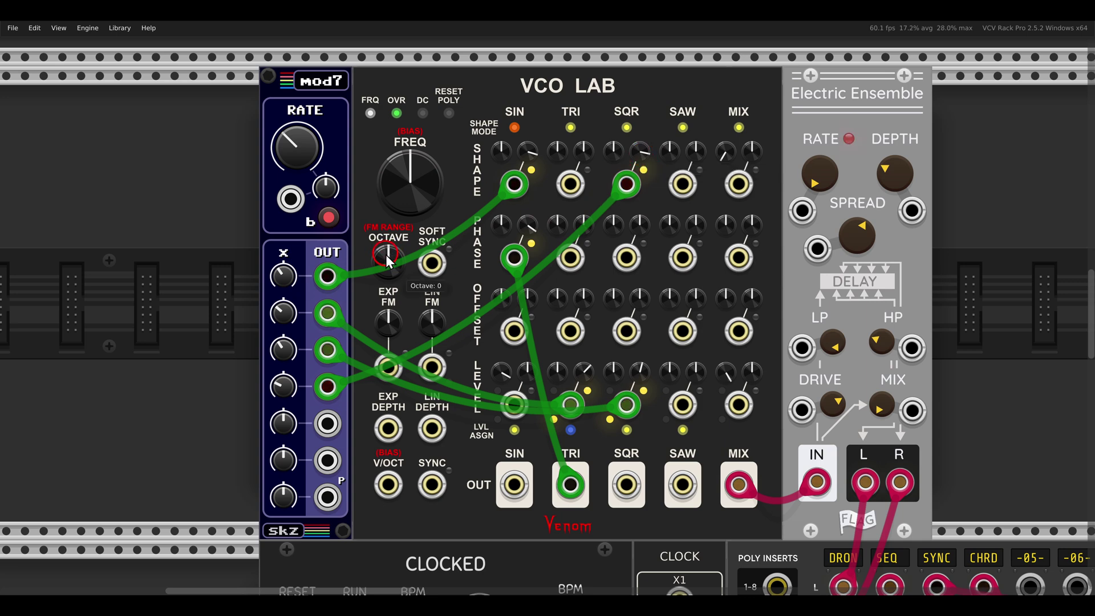
Lower the Octave setting on VCO Lab and raise the Mix on Electric Ensemble.
drag(390, 259, 391, 312)
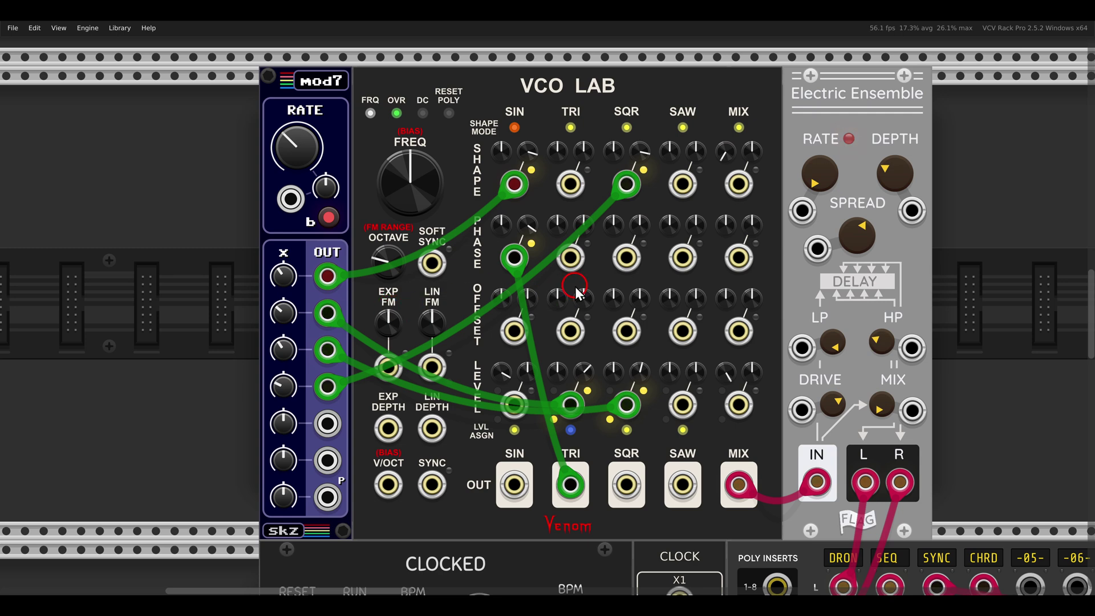
drag(880, 404, 878, 400)
drag(861, 354, 845, 325)
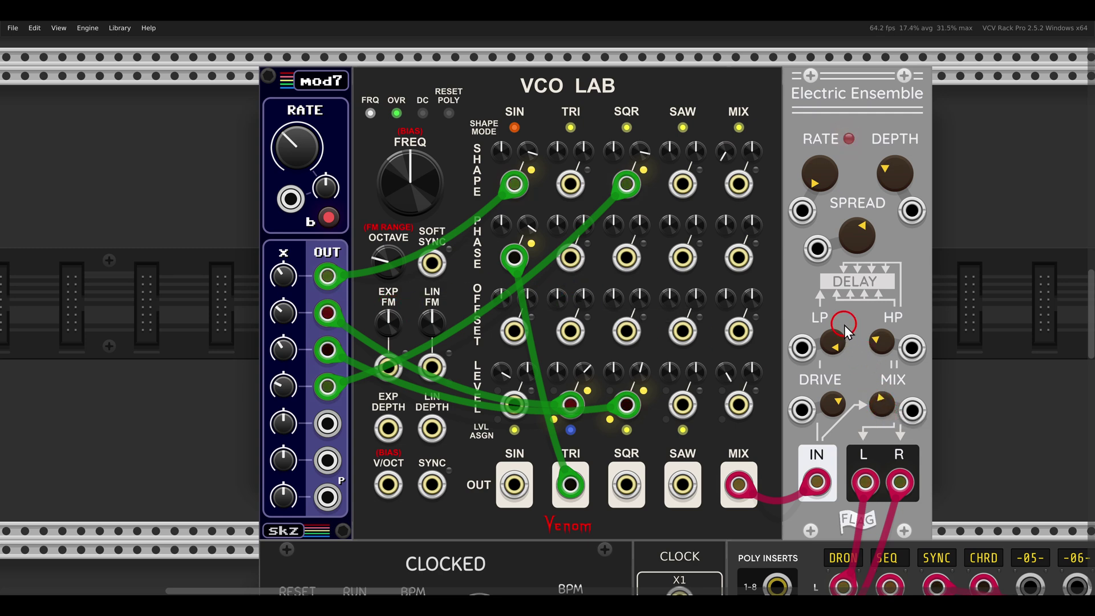
Unmute the slips-sequenced voice and bring its two VCO Units, mod7 and Delay into view.
scroll(844, 325, down, 10)
scroll(834, 326, down, 6)
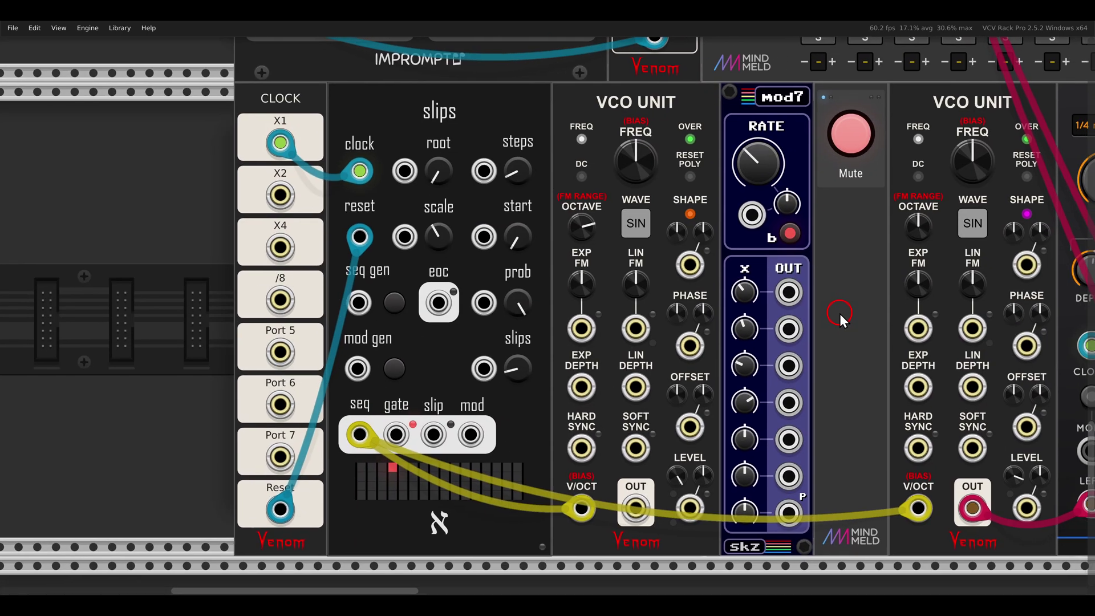
drag(840, 313, 705, 320)
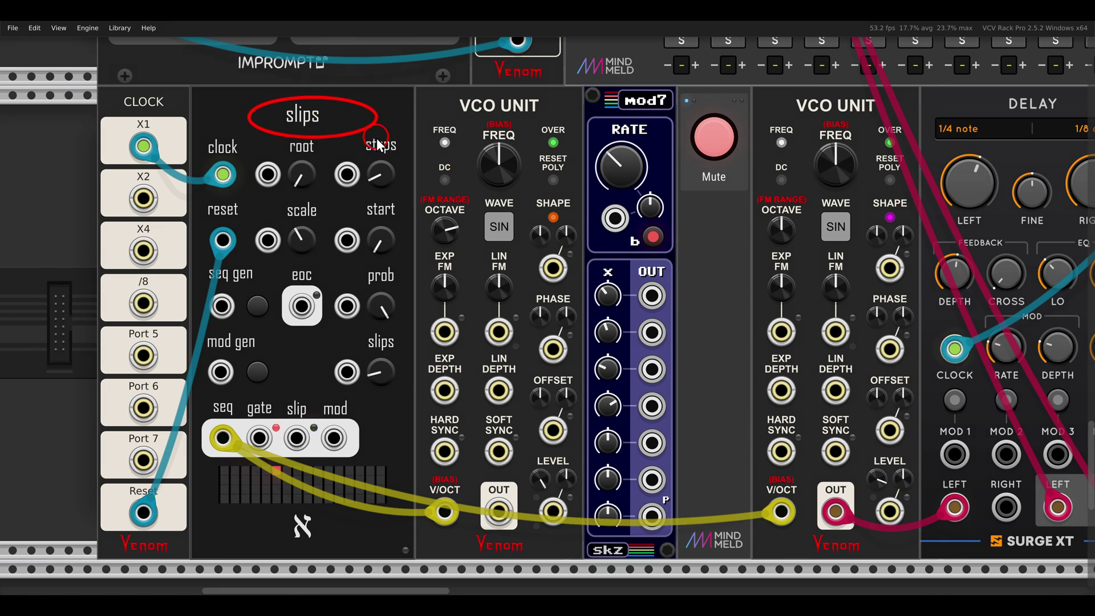
click(716, 139)
scroll(601, 217, right, 4)
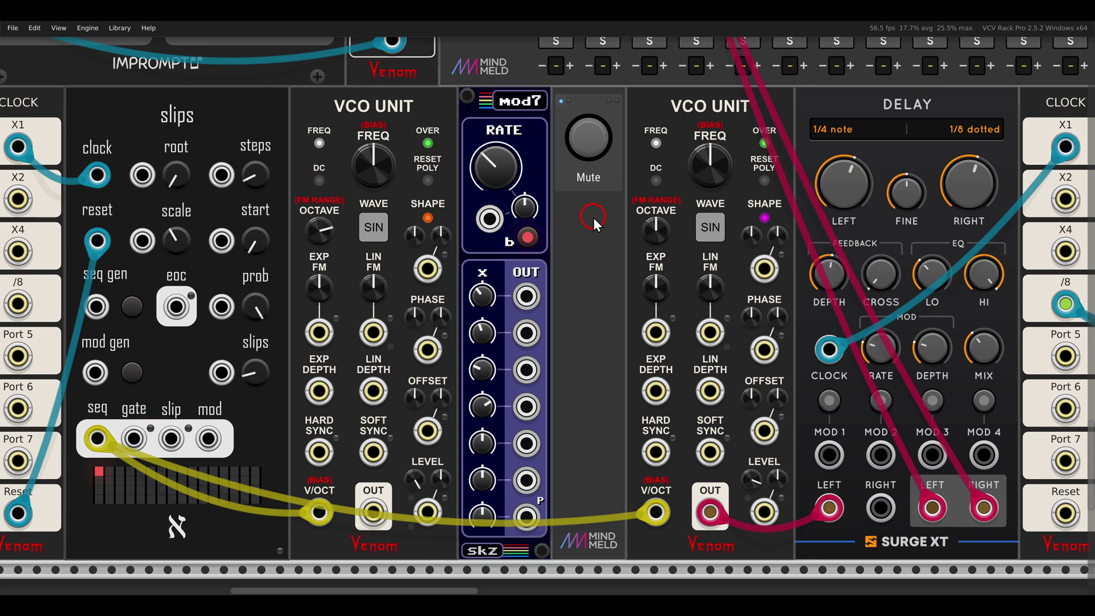
scroll(595, 218, down, 2)
drag(634, 101, 745, 154)
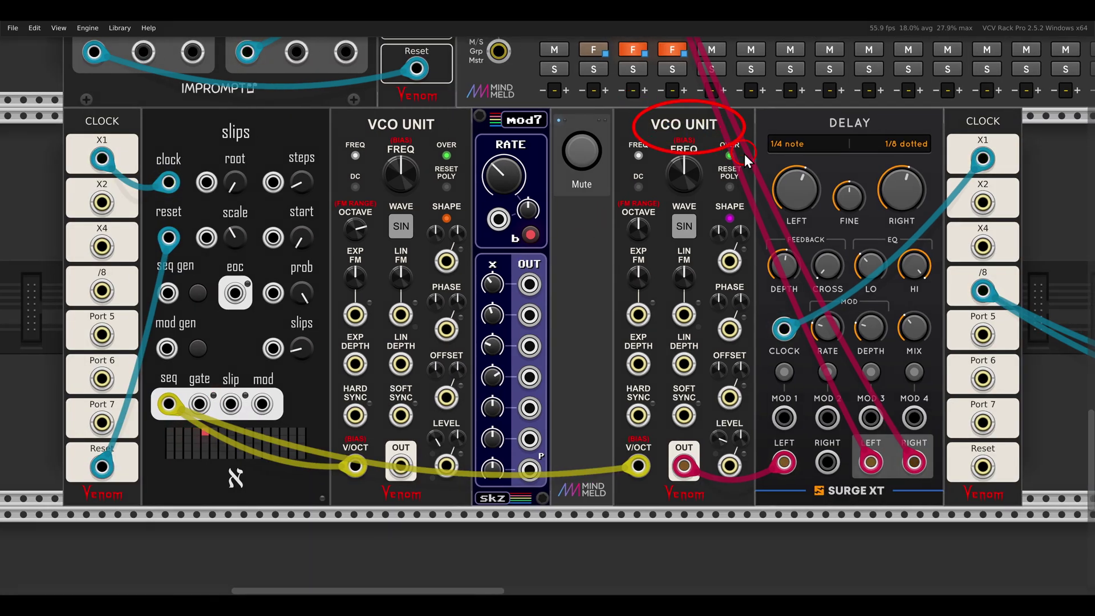
drag(346, 109, 451, 141)
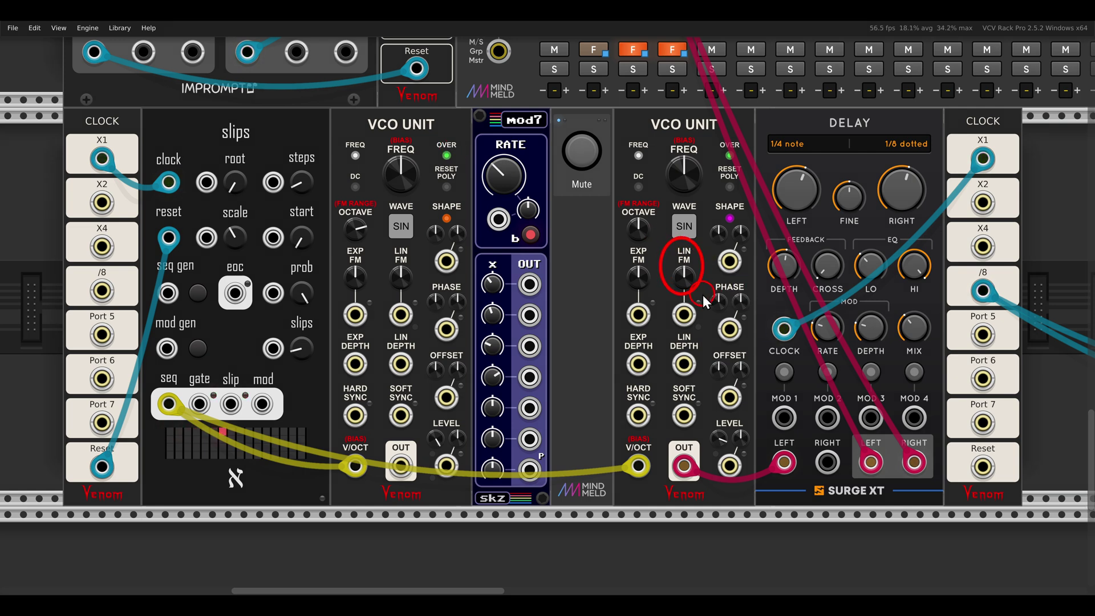
Patch the first VCO Unit's output into the second's Linear FM input, raise its Lin FM, and route mod7's first output to Lin Depth.
mouse_move(402, 465)
mouse_down()
mouse_move(611, 342)
mouse_move(684, 315)
mouse_move(680, 280)
mouse_move(651, 253)
mouse_move(652, 207)
mouse_move(655, 238)
mouse_up()
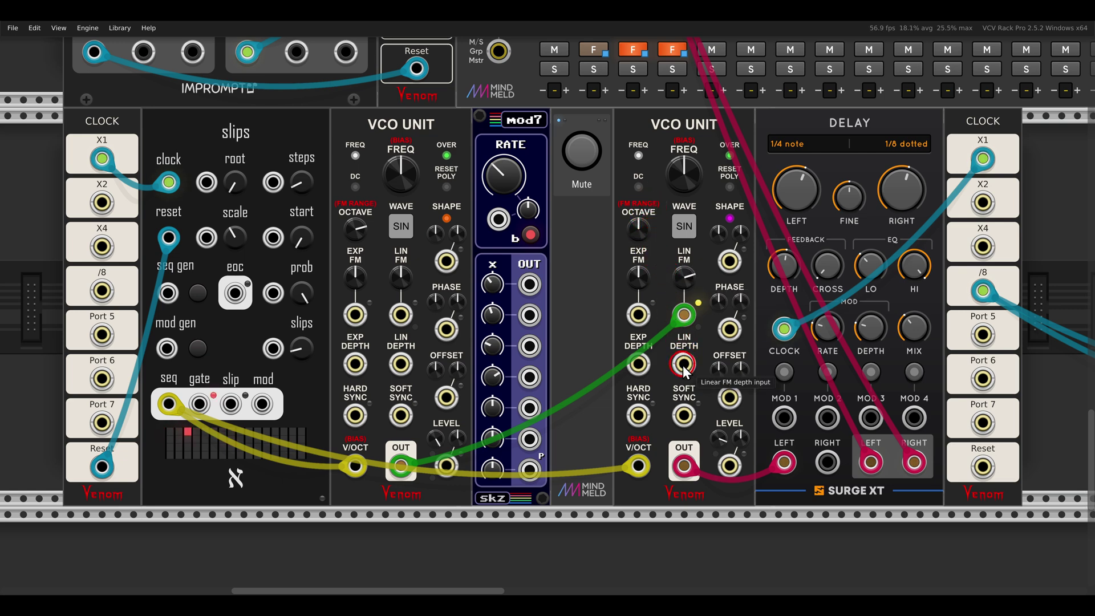
drag(684, 365, 535, 288)
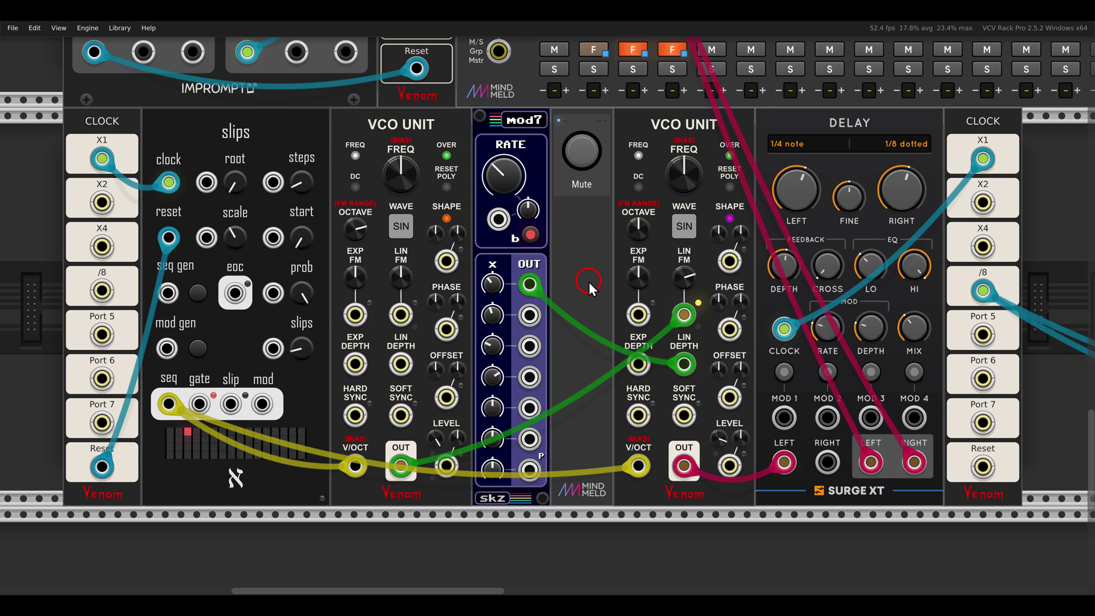
Patch mod7's second and fourth outputs into the second VCO Unit's Shape and Phase inputs and its third into the first's Shape, raising the CV amounts.
drag(529, 315, 730, 261)
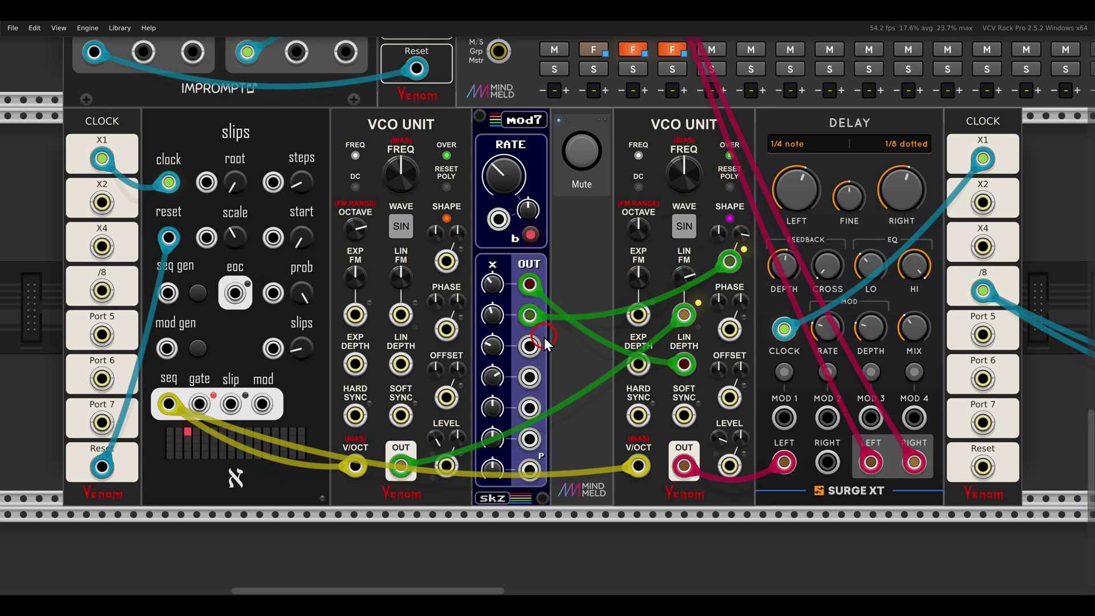
drag(530, 346, 436, 187)
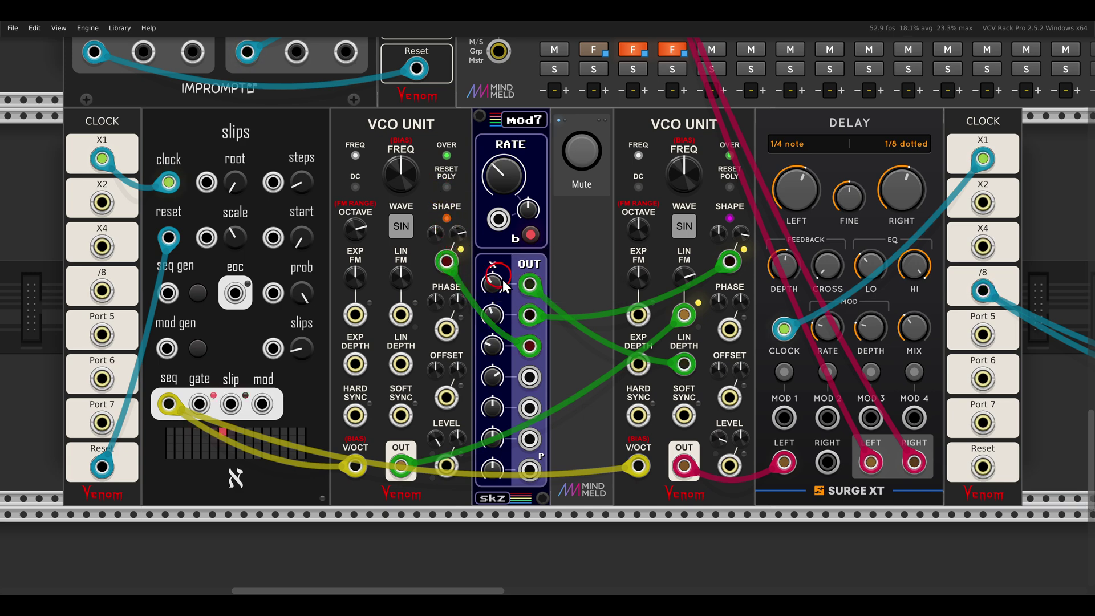
drag(530, 377, 720, 266)
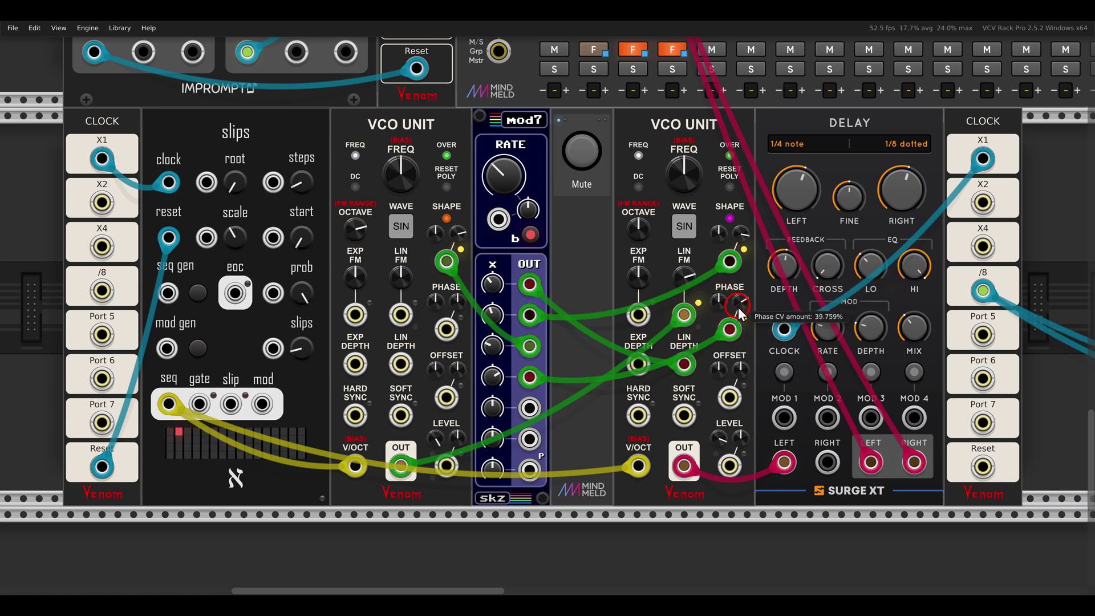
Examine the VCO Unit's hard and soft sync inputs and how two VCO Units feed VCO Lab's Sync and Soft Sync inputs.
click(632, 210)
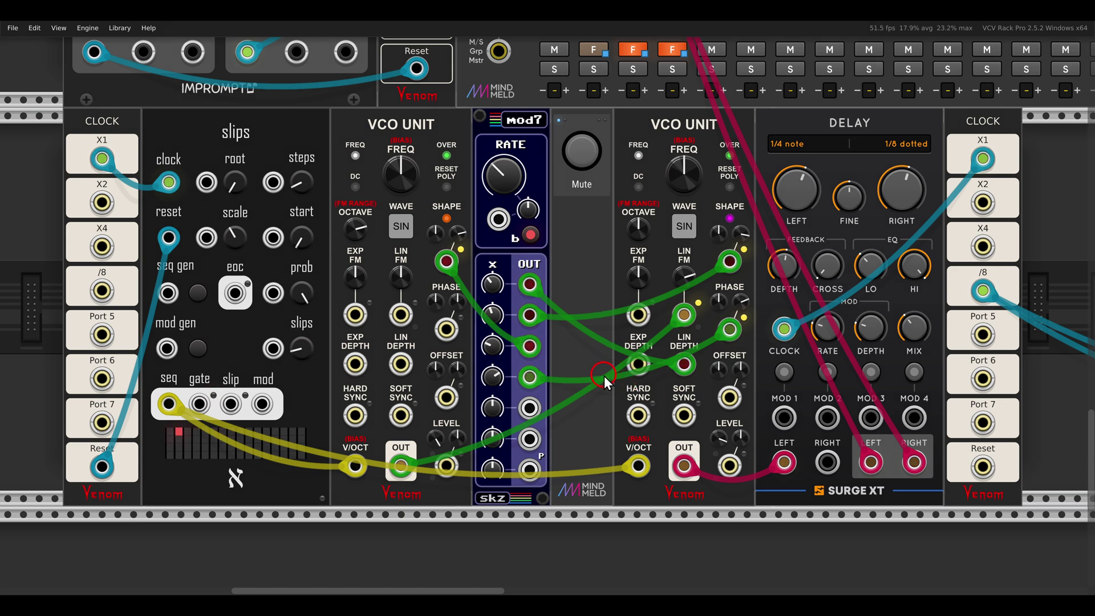
drag(604, 375, 714, 433)
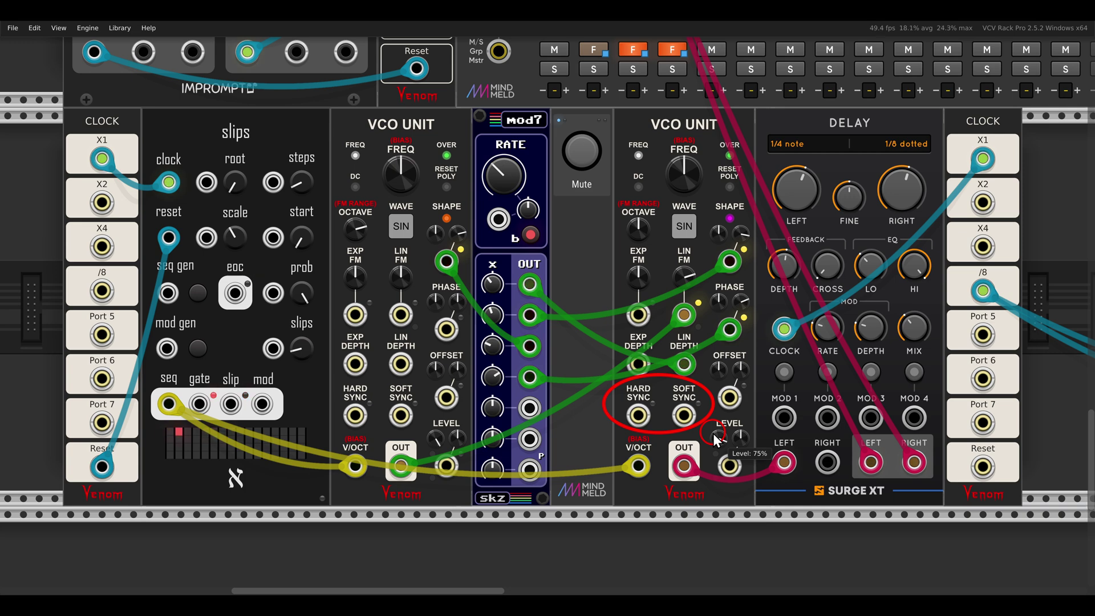
scroll(705, 412, down, 1)
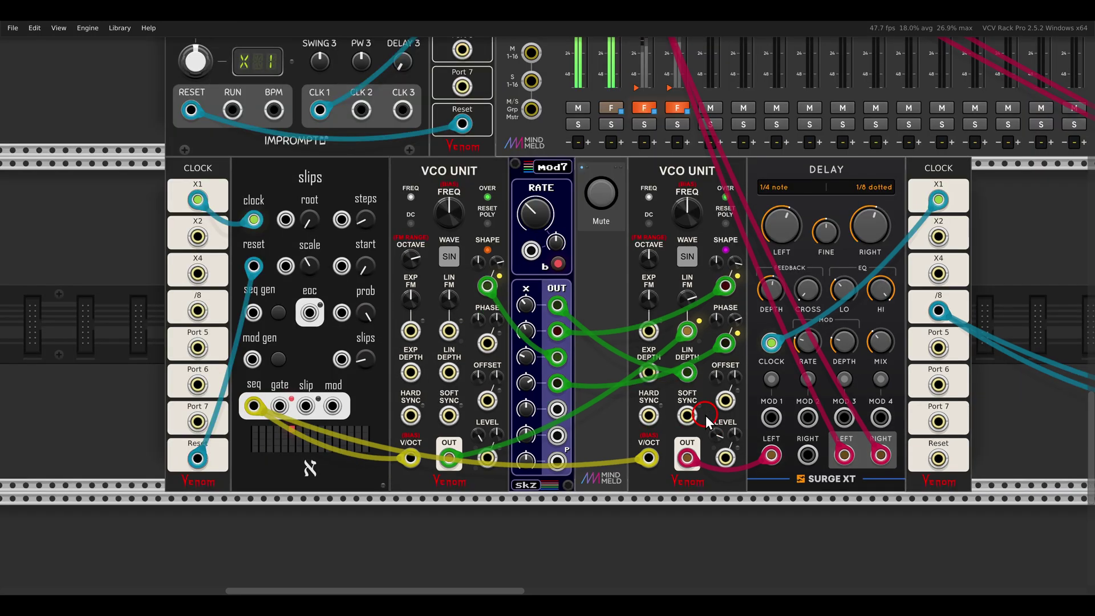
drag(882, 389, 517, 379)
drag(723, 378, 409, 369)
drag(690, 368, 648, 365)
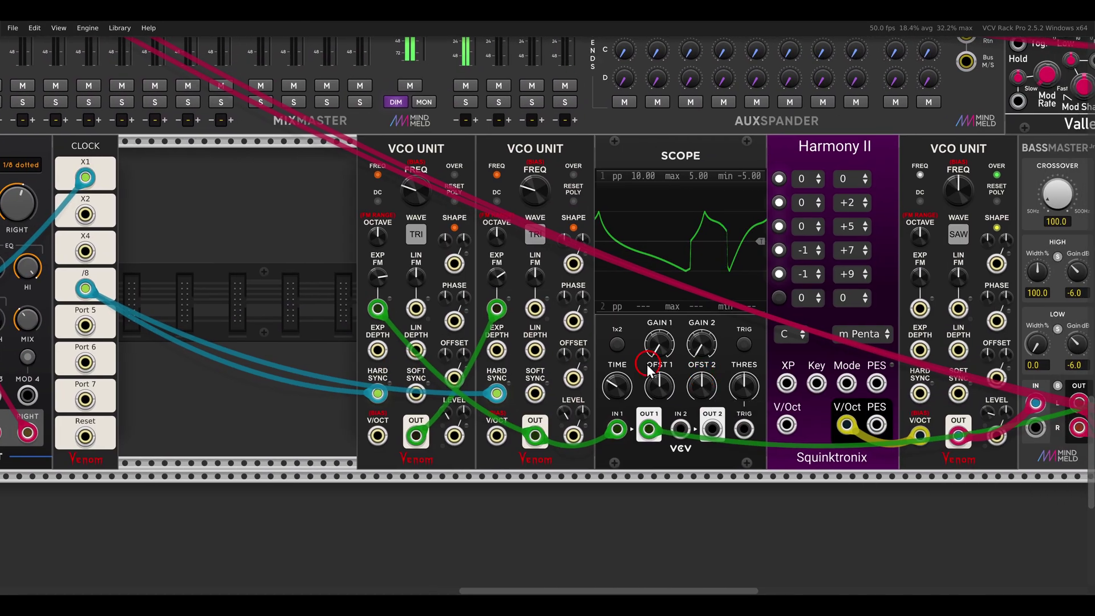
scroll(683, 355, right, 1)
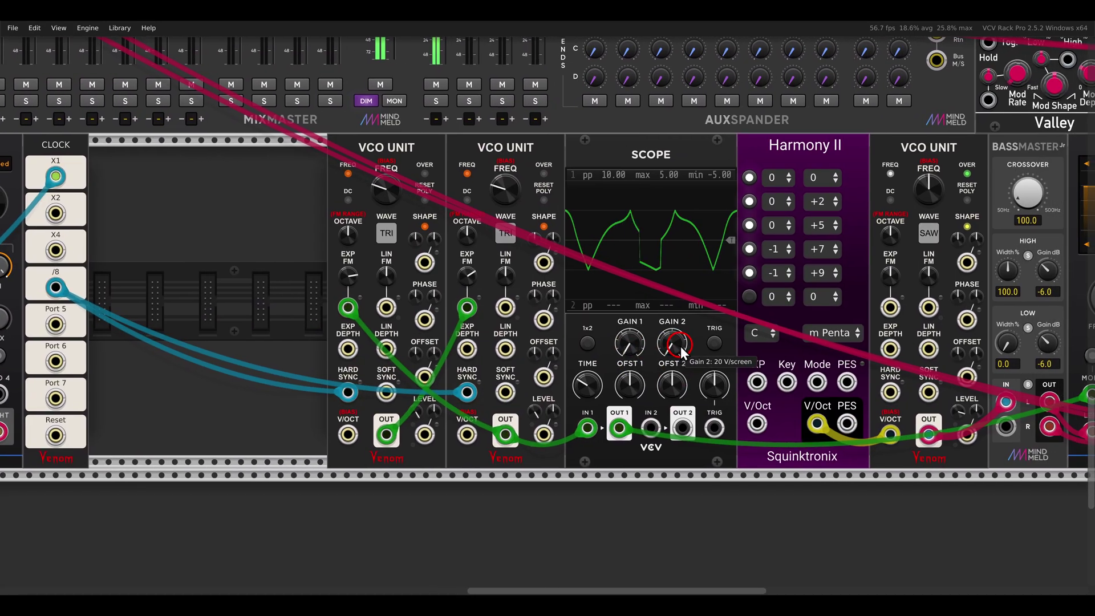
scroll(619, 299, up, 20)
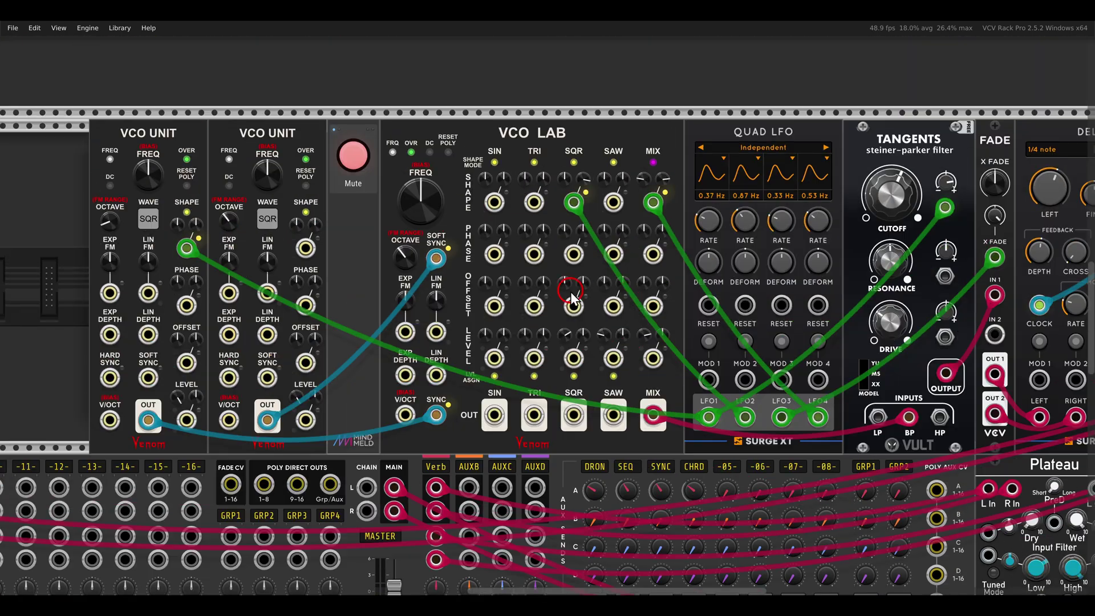
scroll(700, 289, left, 9)
scroll(700, 288, up, 3)
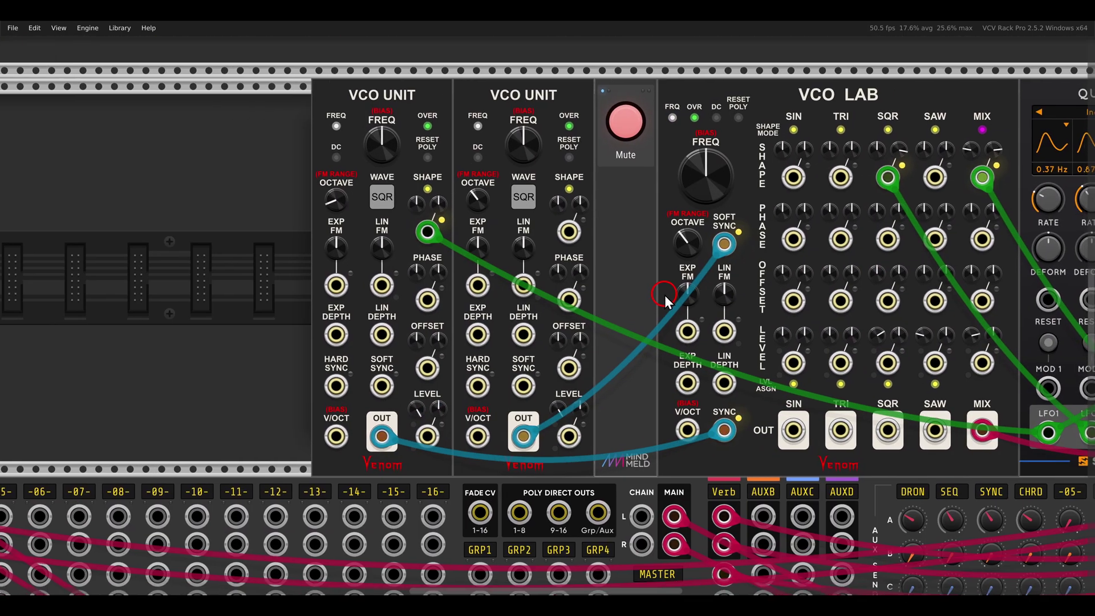
drag(666, 295, 664, 293)
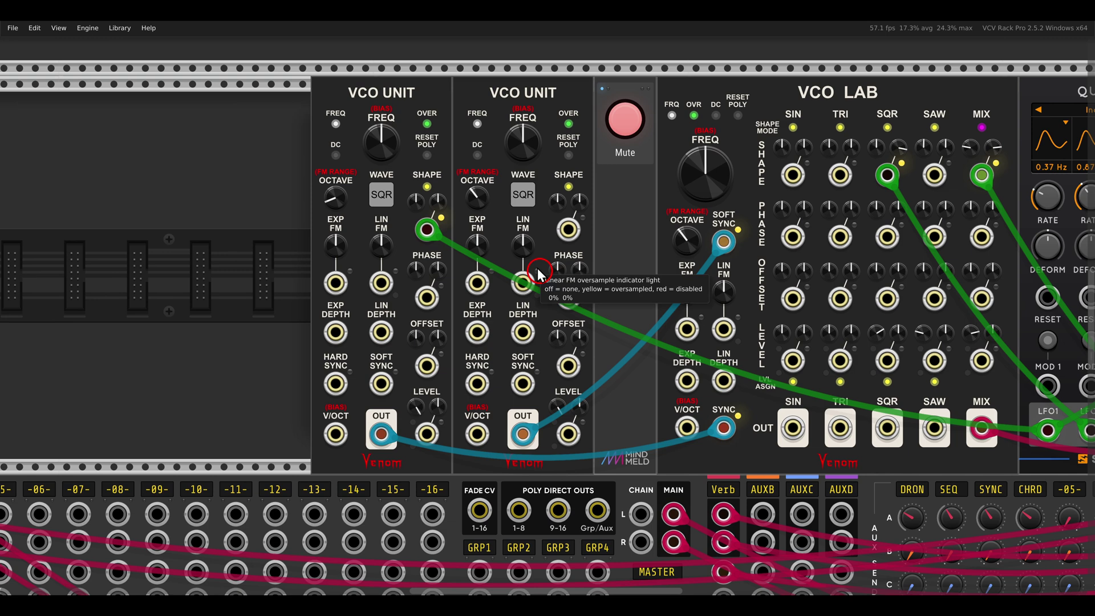
drag(329, 74, 583, 116)
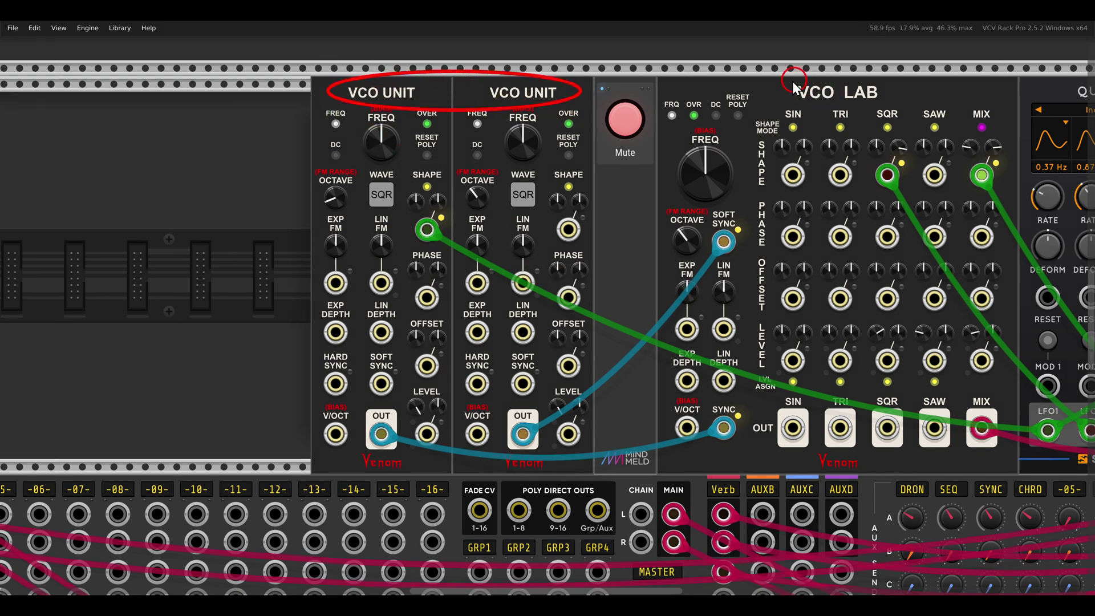
drag(762, 76, 893, 118)
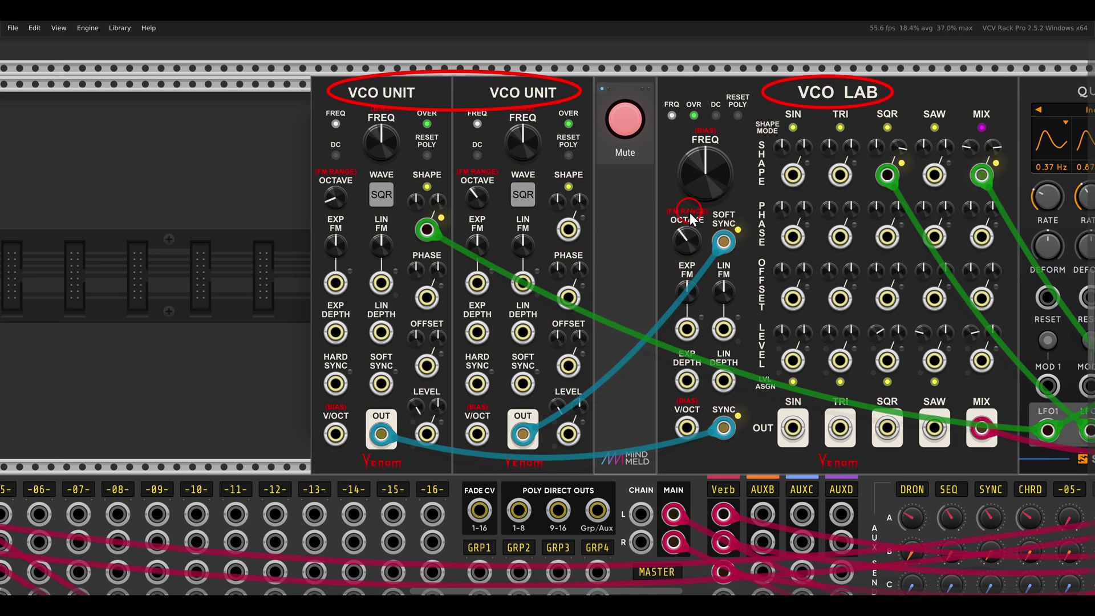
drag(691, 215, 748, 263)
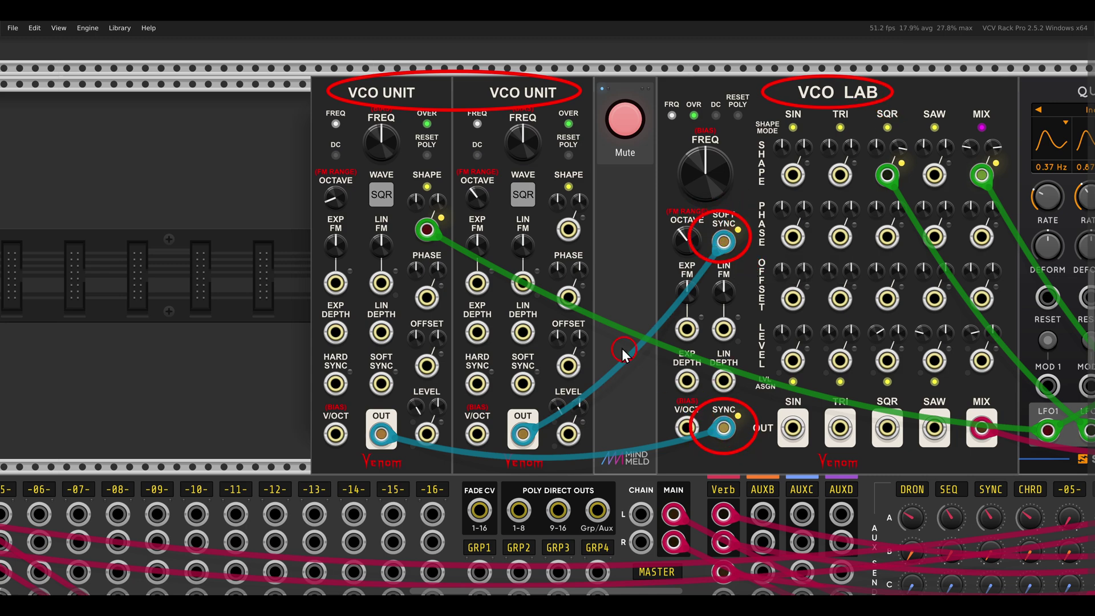
Unmute the synced VCO Lab voice and examine the Quad LFO, Tangents filter and Delay in its chain.
key(Escape)
scroll(661, 316, down, 2)
drag(783, 308, 548, 314)
scroll(744, 282, right, 3)
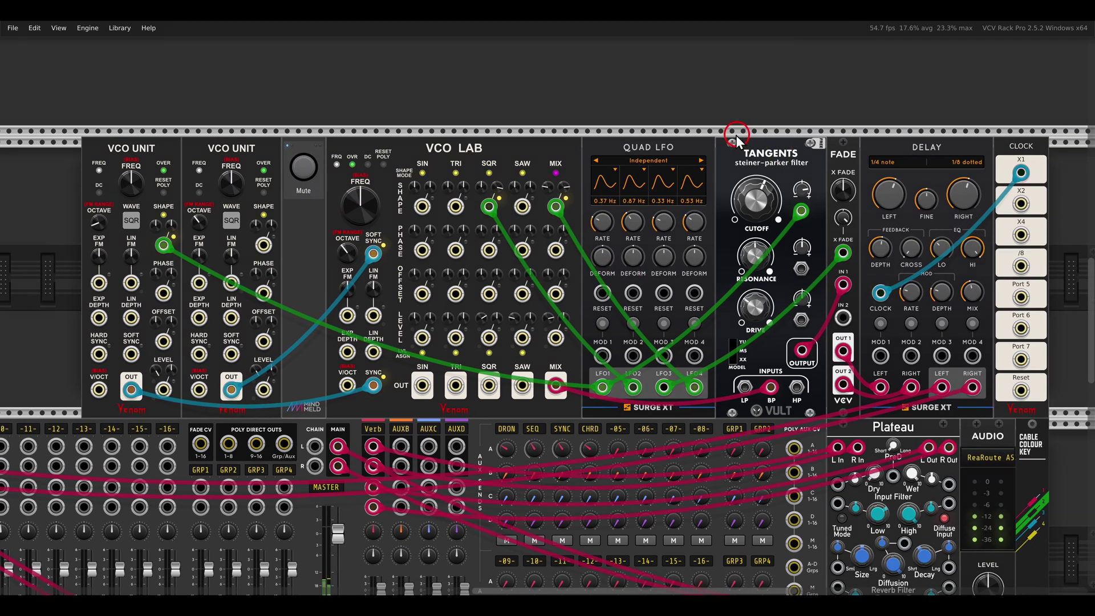
drag(708, 126, 842, 198)
key(Escape)
drag(703, 263, 718, 246)
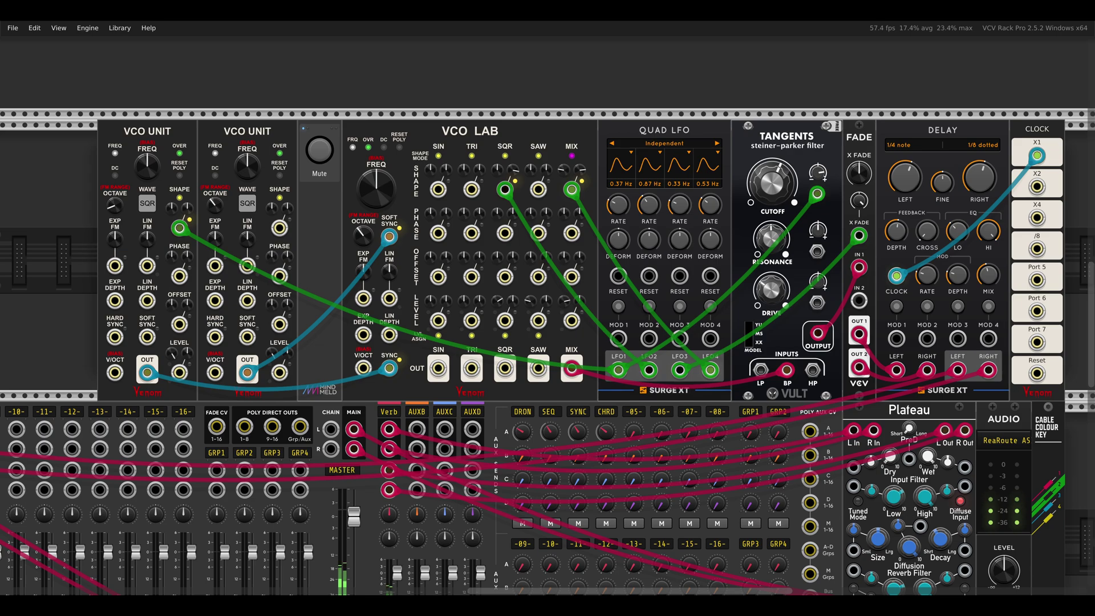
Review the frequency mode options of the first triangle-wave VCO Unit in the Scope patch without changing its mode.
scroll(340, 295, down, 10)
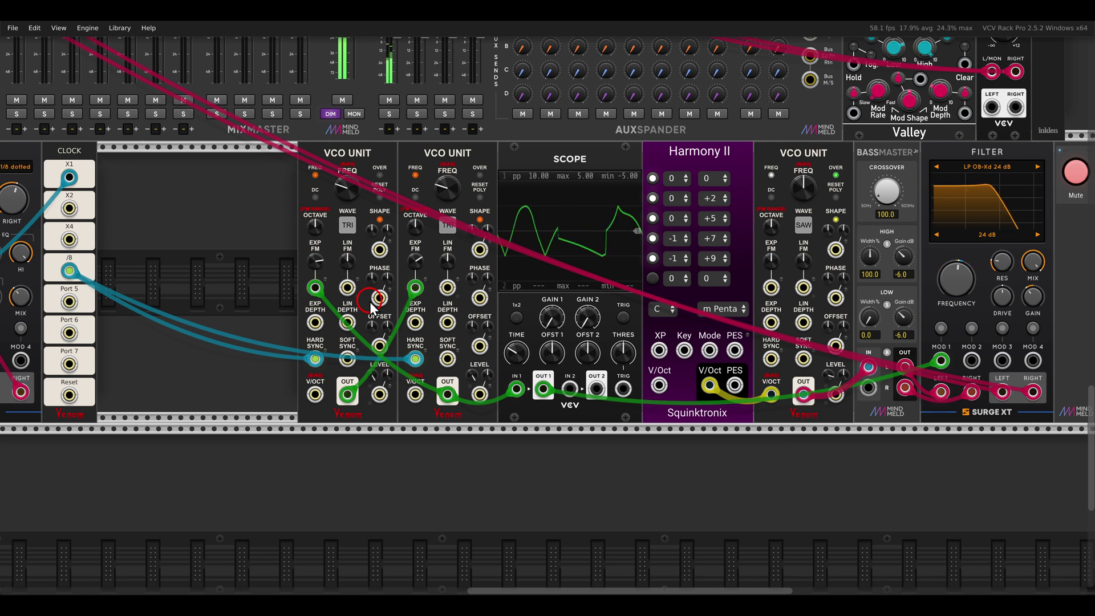
scroll(371, 306, up, 5)
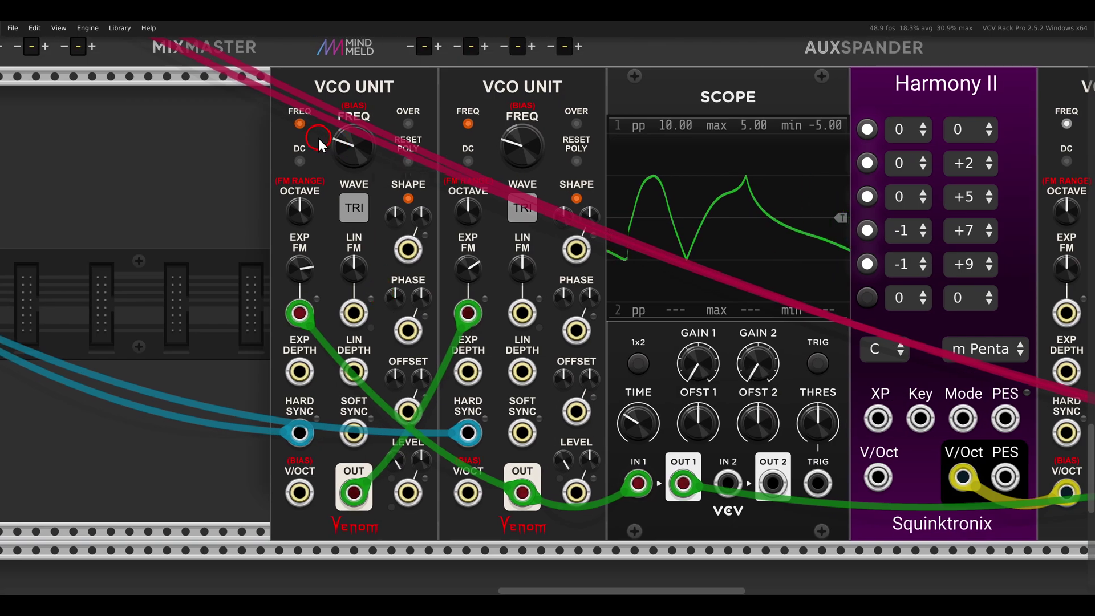
right_click(299, 122)
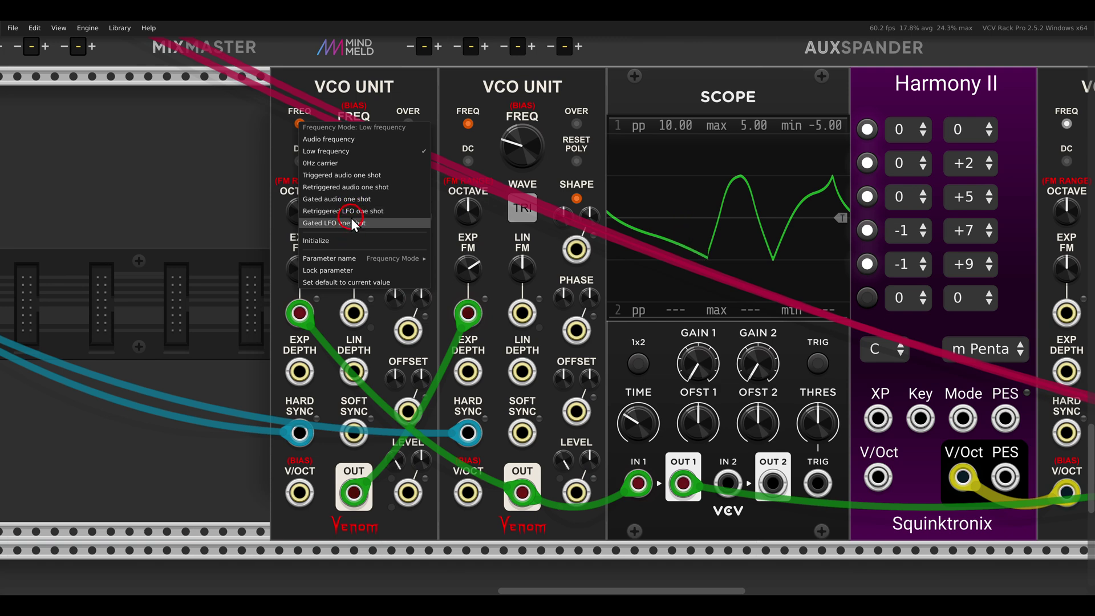
click(406, 152)
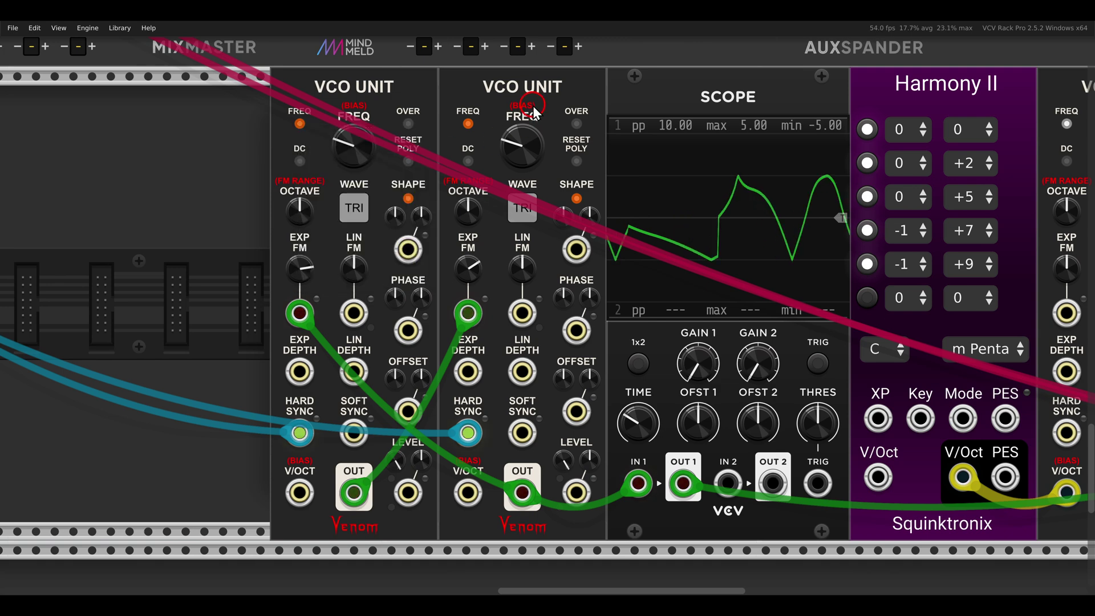
Examine how the two low-frequency VCO Units cross-modulate each other through their Exp FM inputs.
scroll(538, 128, down, 2)
drag(255, 85, 512, 146)
drag(371, 280, 436, 341)
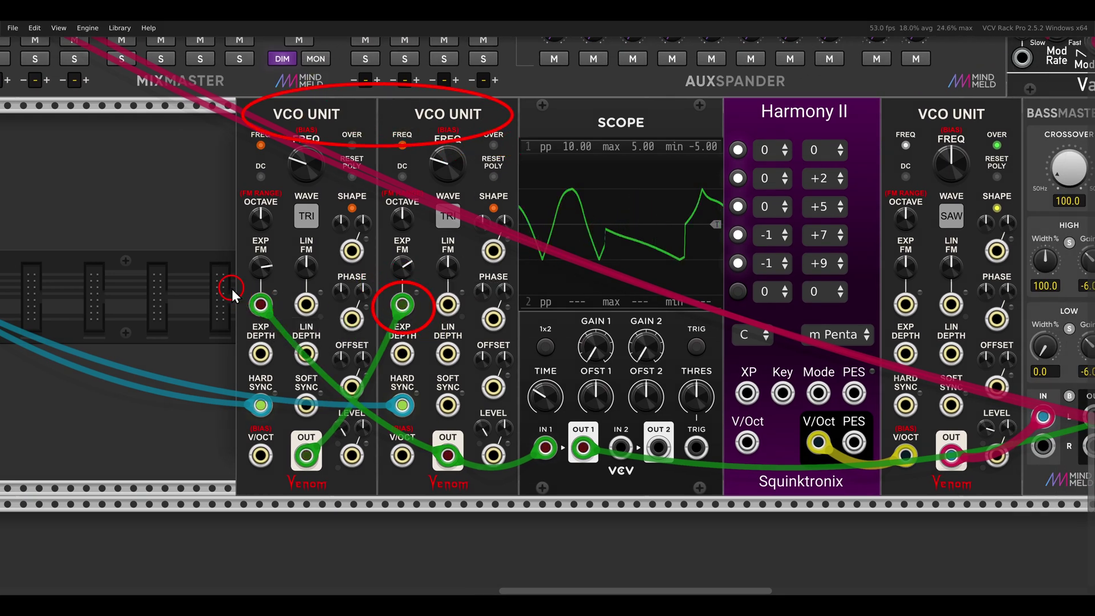
drag(236, 289, 240, 287)
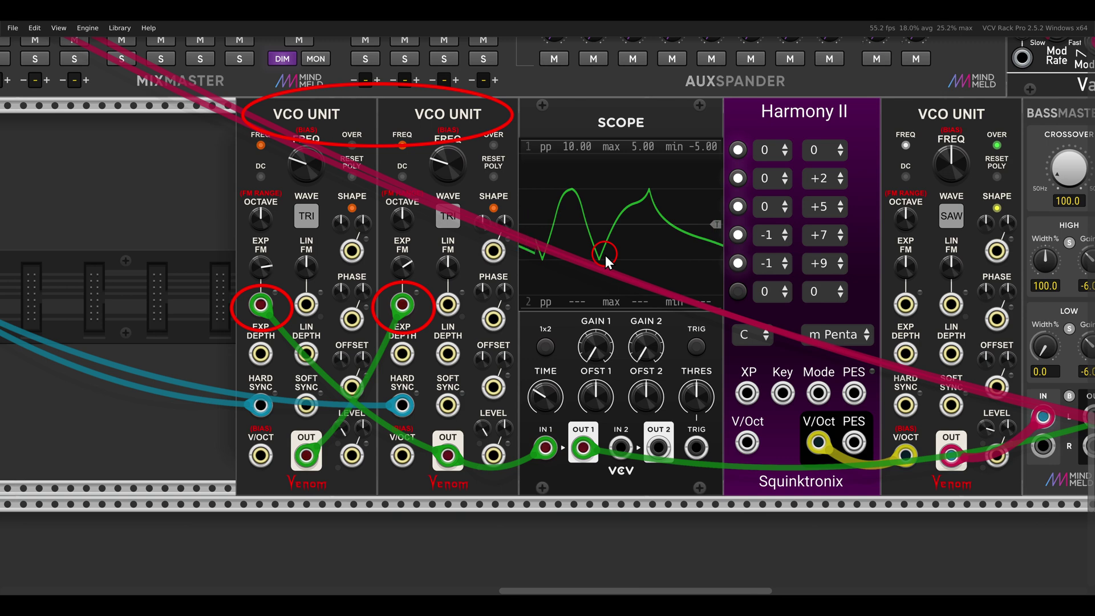
key(Escape)
Examine the modulated Filter frequency and the sawtooth VCO Unit driven by Harmony II, and unmute that chord voice.
drag(672, 216, 351, 214)
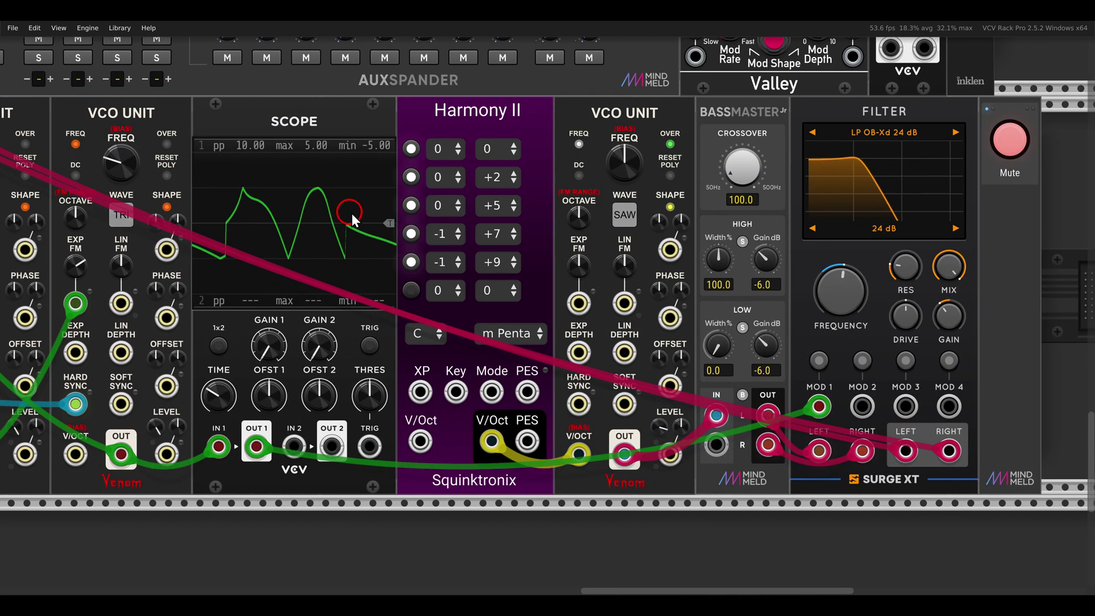
scroll(517, 226, down, 1)
drag(578, 226, 546, 219)
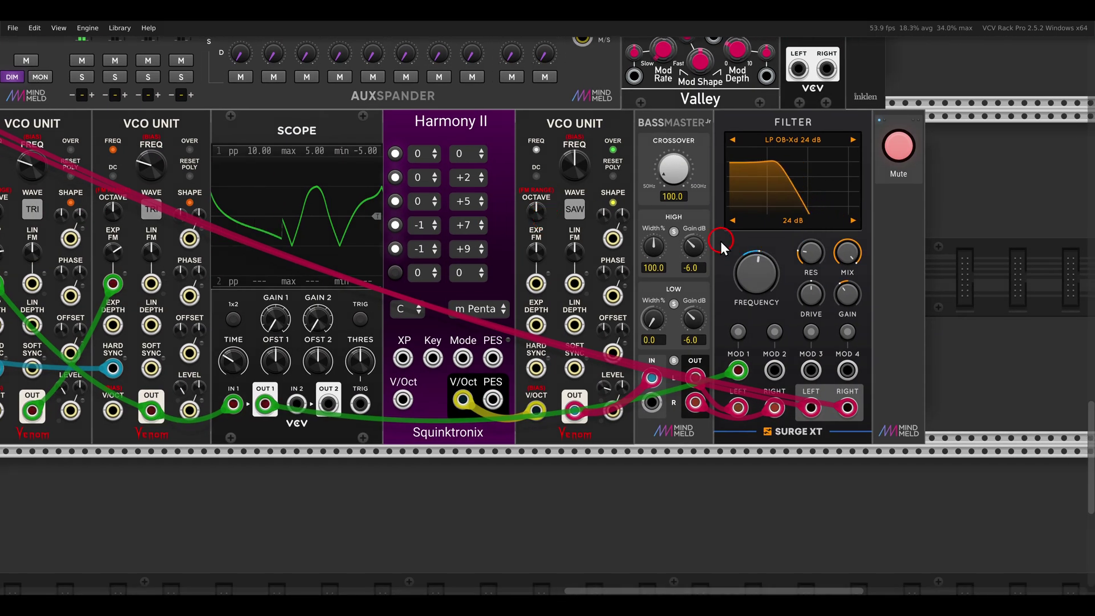
drag(720, 241, 796, 310)
mouse_move(530, 110)
mouse_down()
mouse_move(617, 142)
mouse_move(630, 160)
mouse_up()
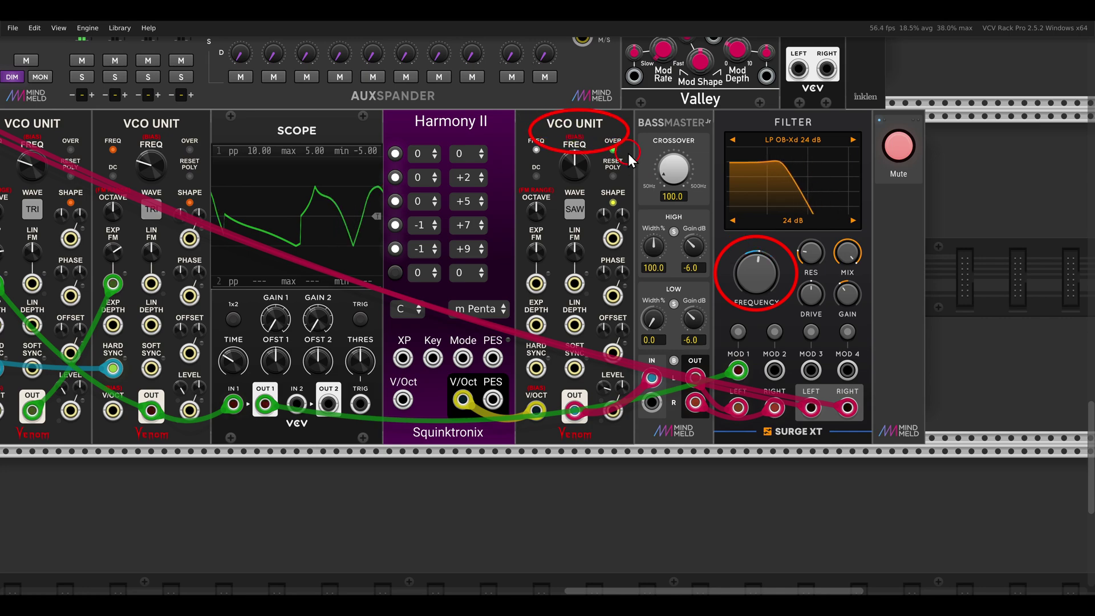
key(Escape)
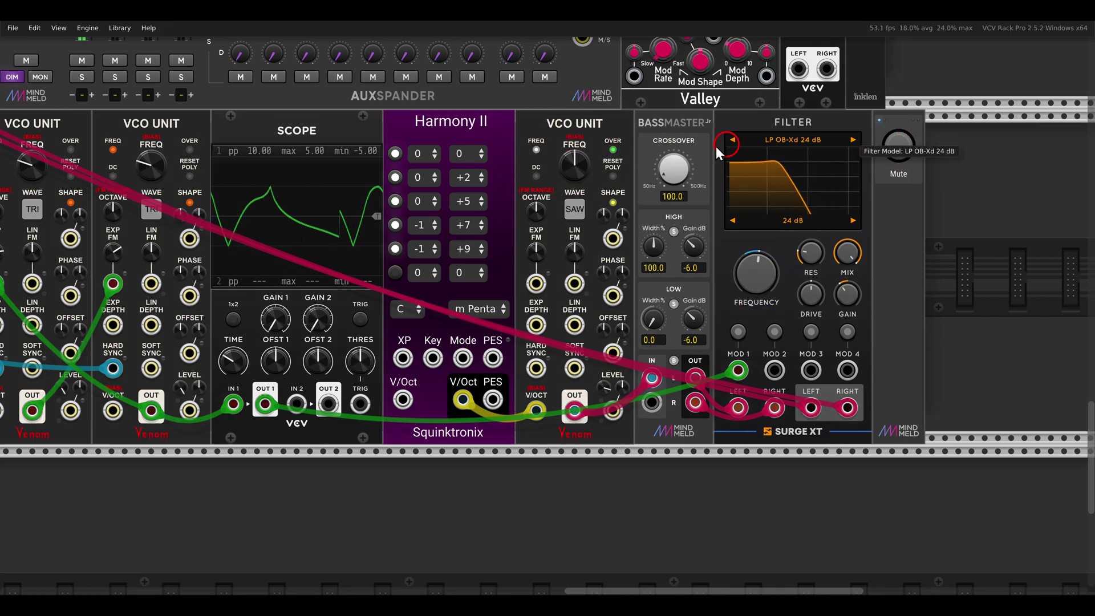
scroll(443, 183, down, 2)
drag(438, 184, 566, 206)
scroll(465, 192, down, 3)
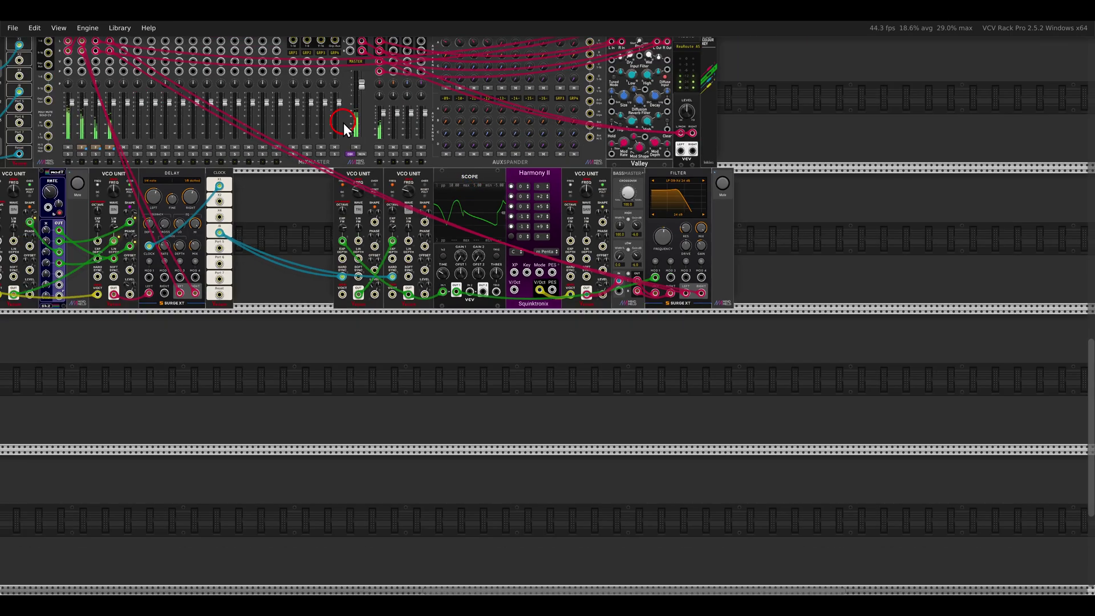
drag(344, 122, 607, 335)
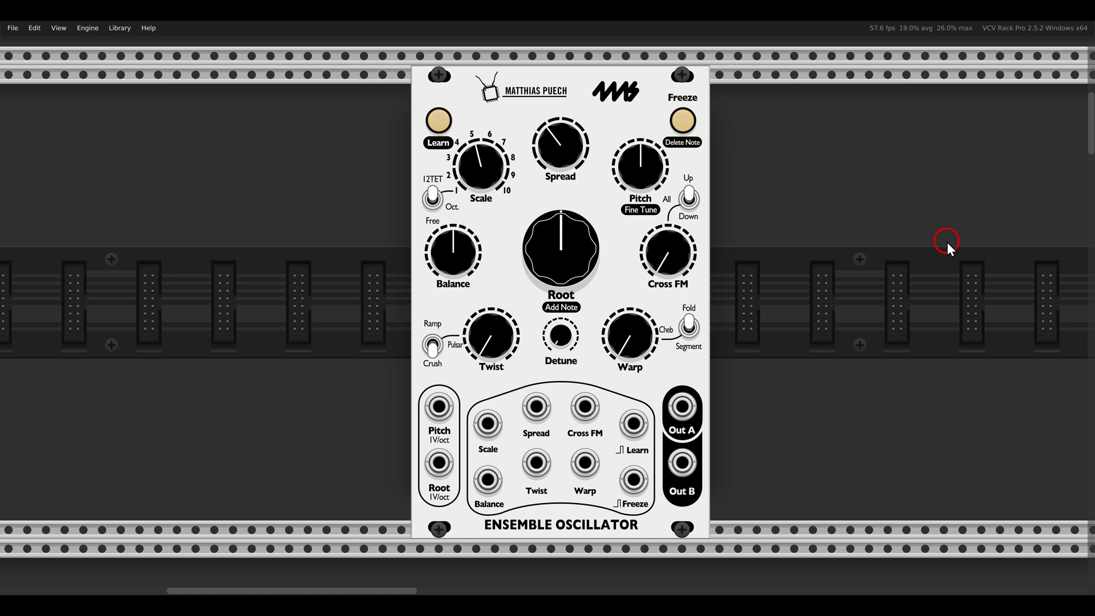
Sweep the Ensemble Oscillator's Balance up and back down, and patch modulator7's first output into its Balance input.
scroll(947, 242, down, 12)
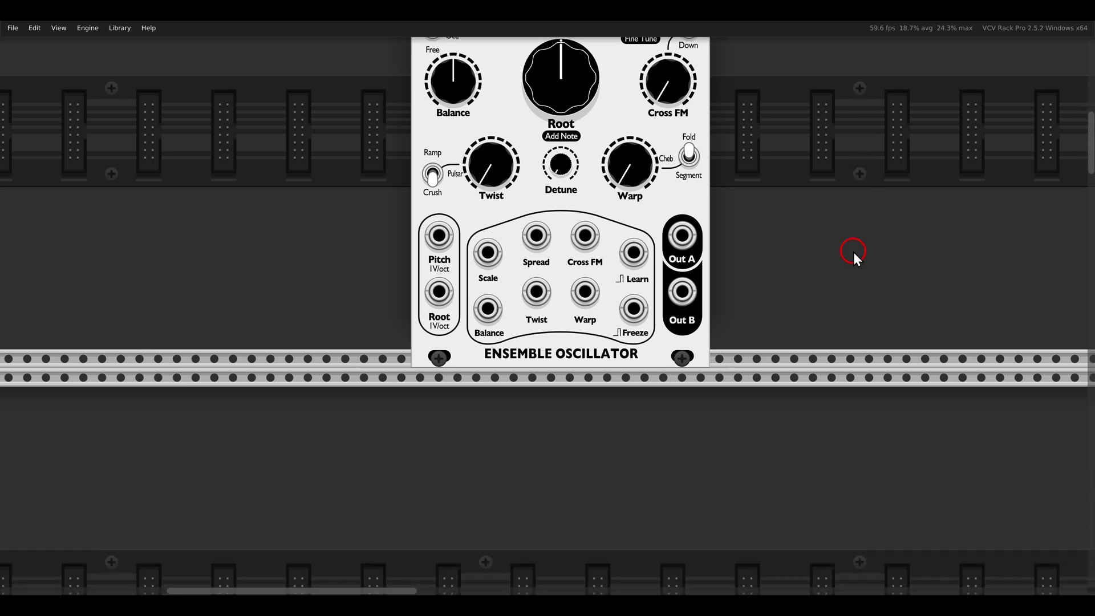
scroll(812, 235, down, 6)
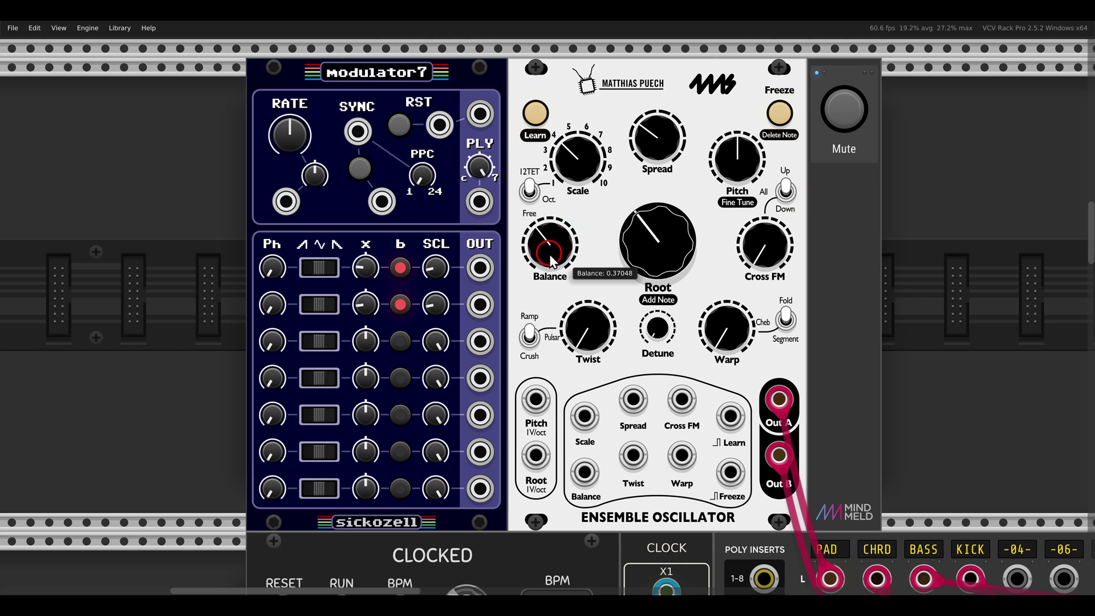
drag(544, 246, 529, 231)
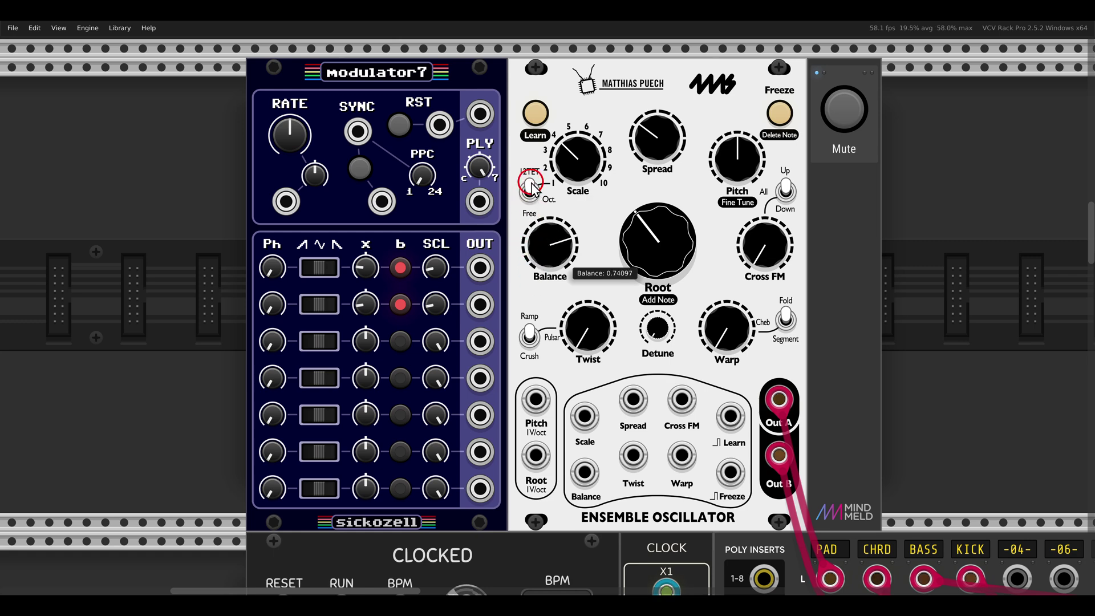
drag(544, 165, 559, 274)
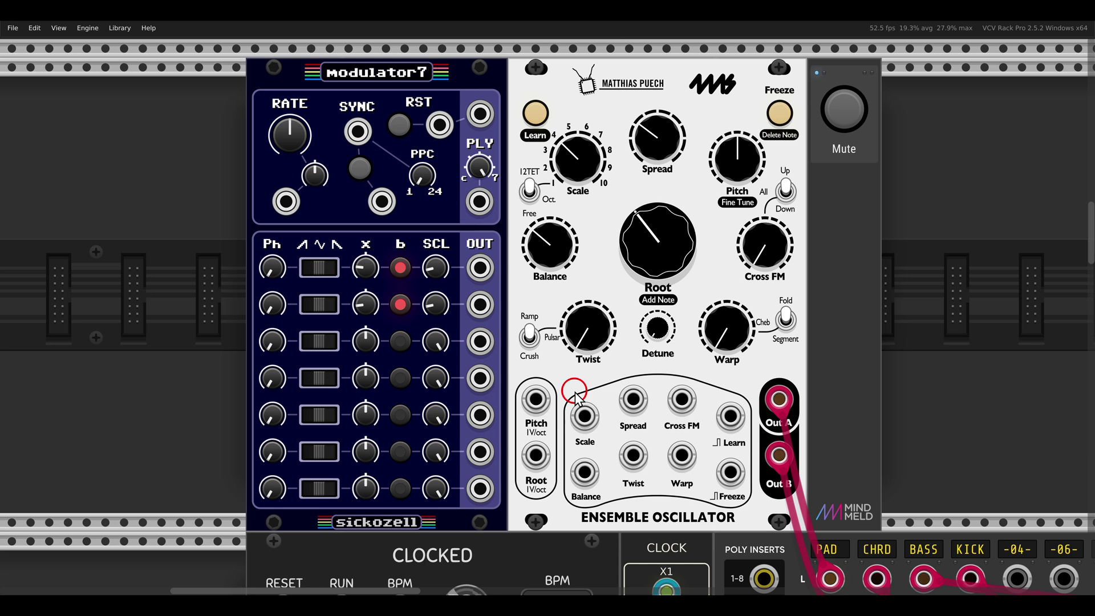
drag(480, 268, 585, 473)
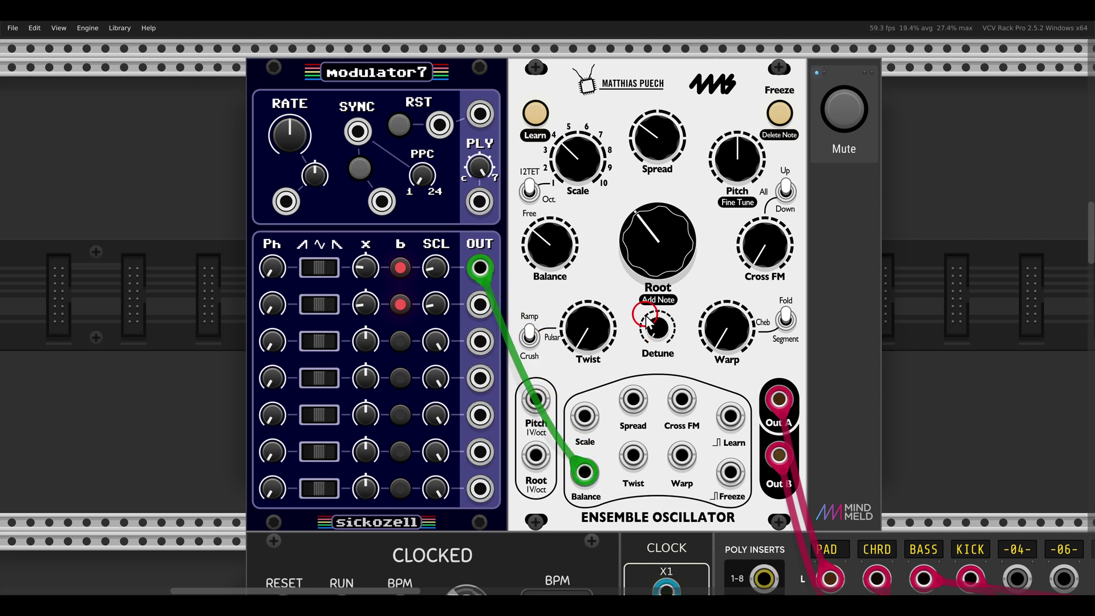
Sweep the Ensemble Oscillator's Spread up and back down, and patch modulator7's second output into its Spread input.
click(661, 147)
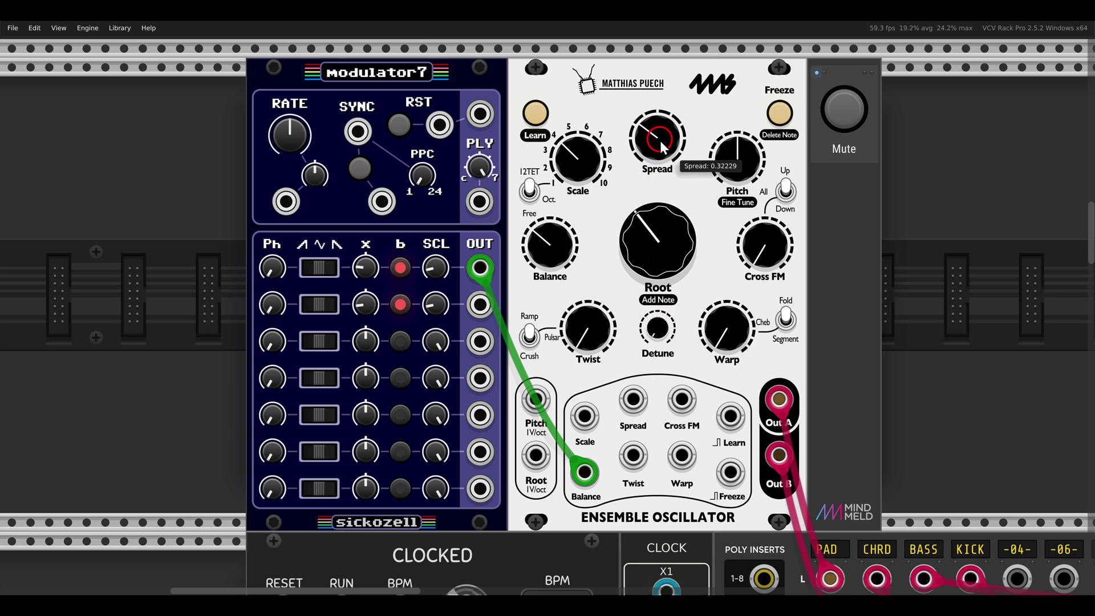
mouse_move(662, 157)
mouse_down()
mouse_move(633, 87)
mouse_move(645, 146)
mouse_up()
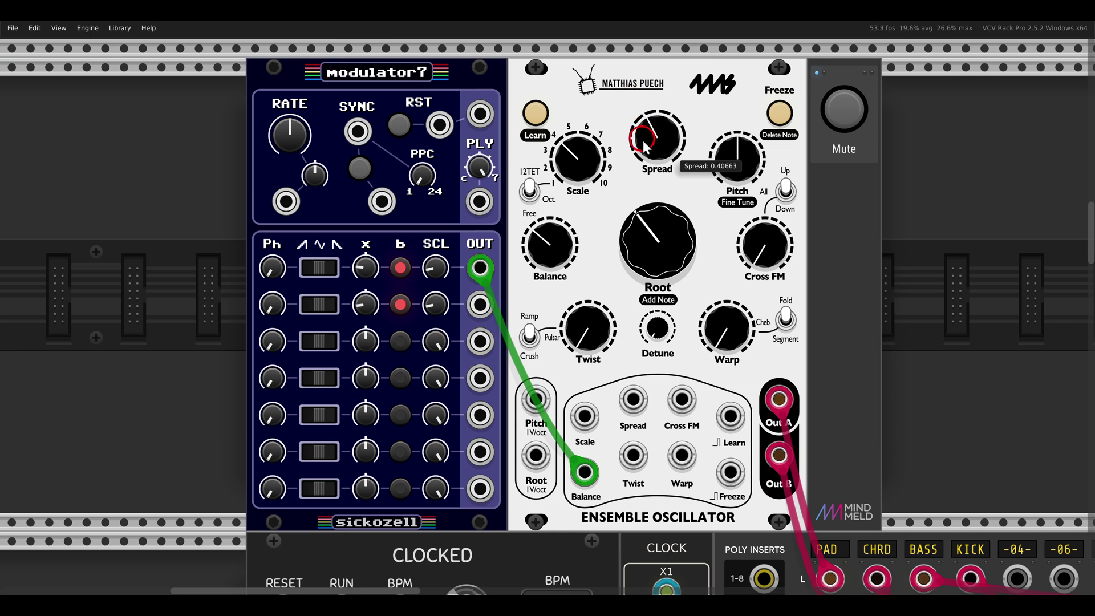
drag(633, 400, 481, 304)
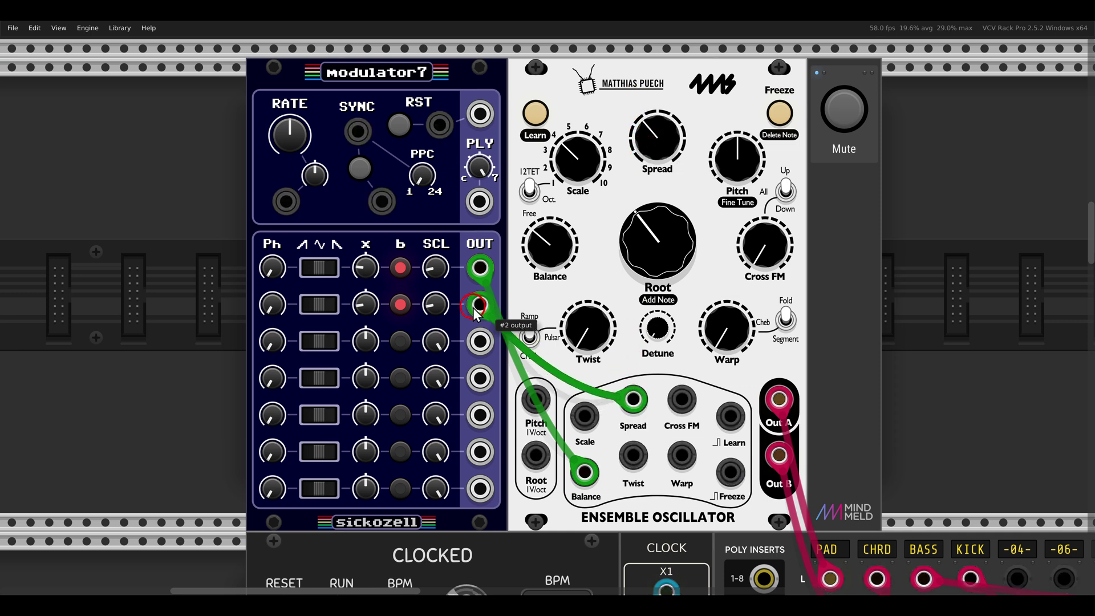
drag(650, 159, 651, 153)
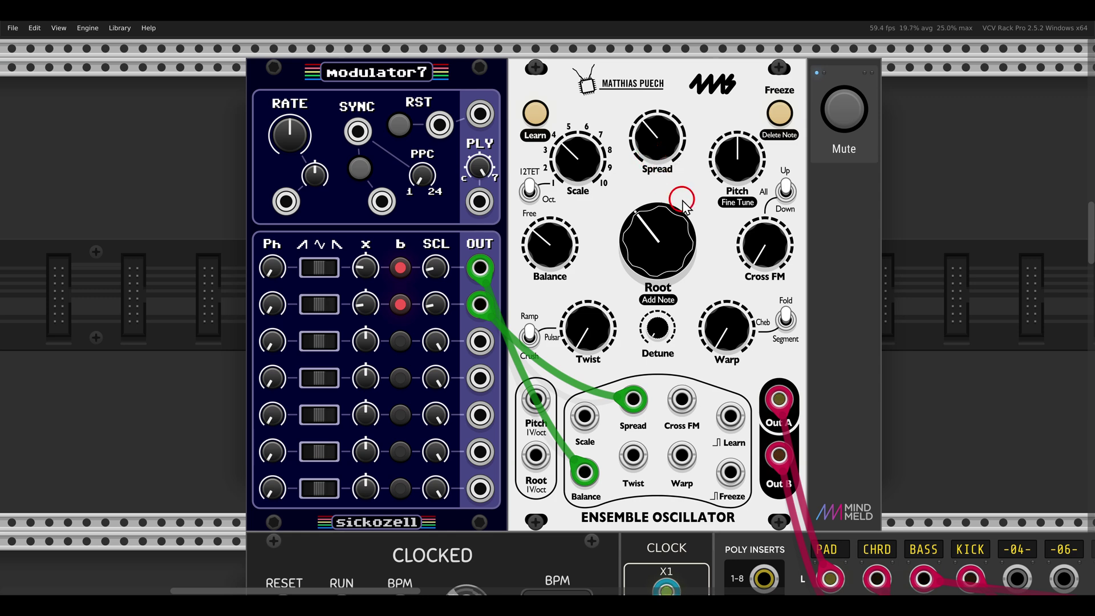
drag(671, 171, 660, 153)
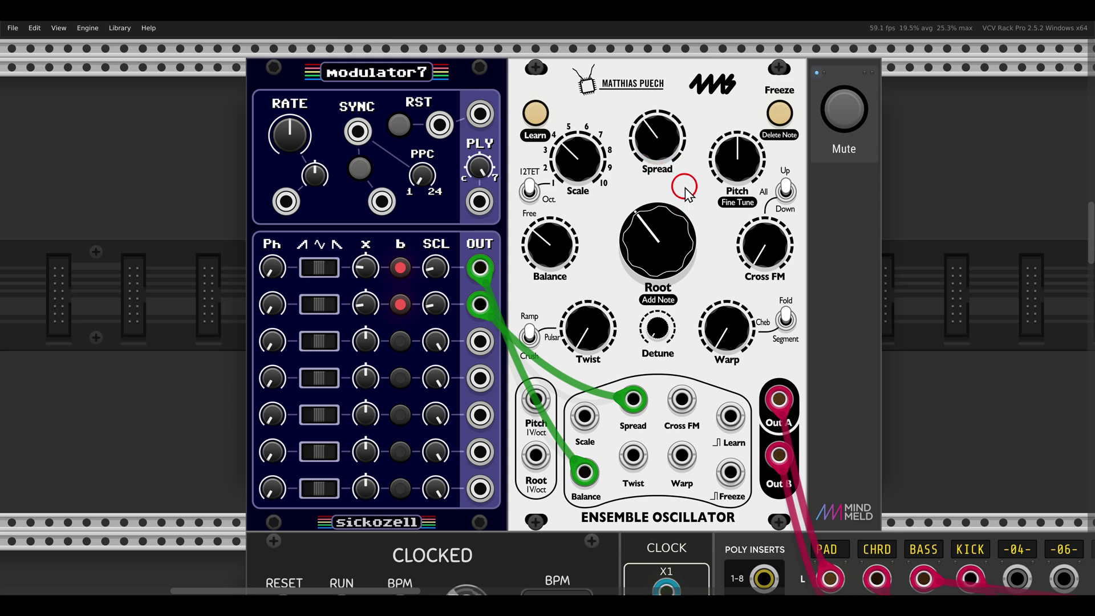
Unmute and solo the Ensemble Oscillator chord voice that is gated by the Octet Seq.
scroll(685, 188, down, 10)
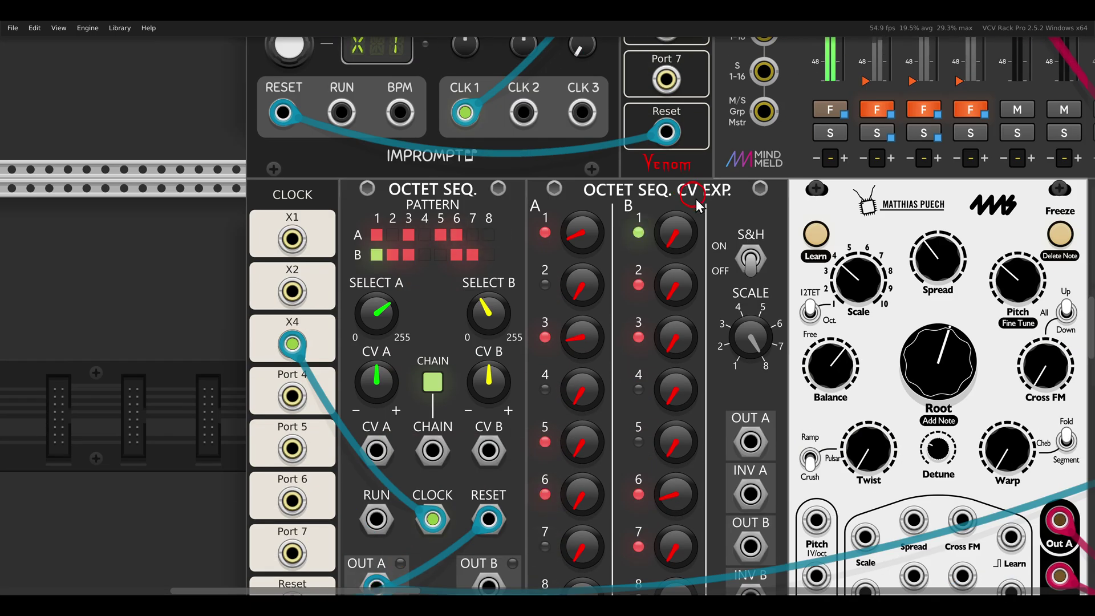
drag(696, 199, 591, 115)
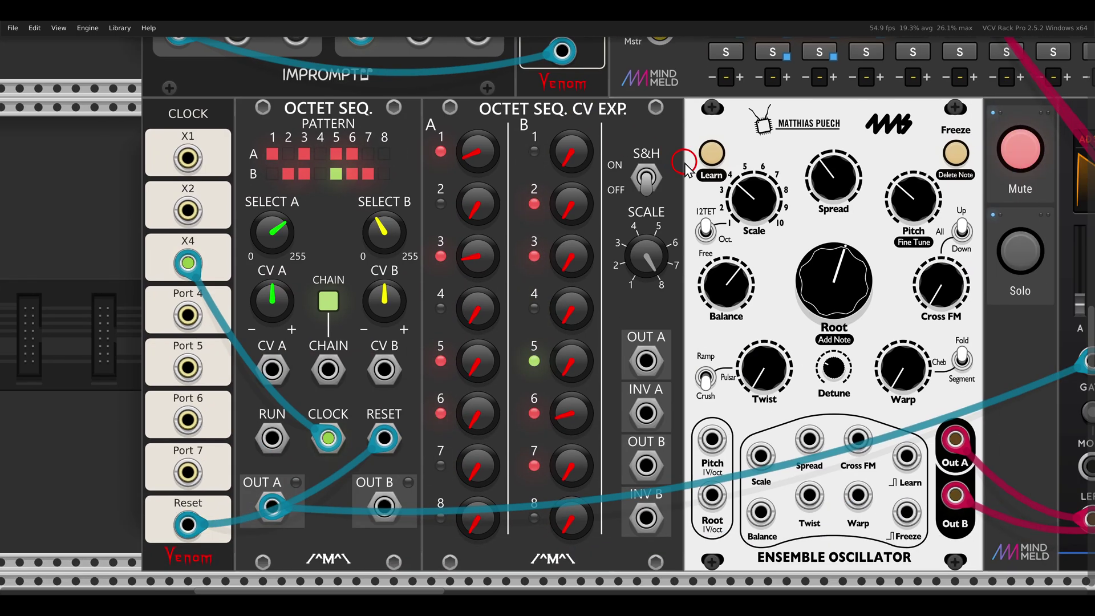
scroll(688, 168, down, 1)
drag(758, 198, 654, 203)
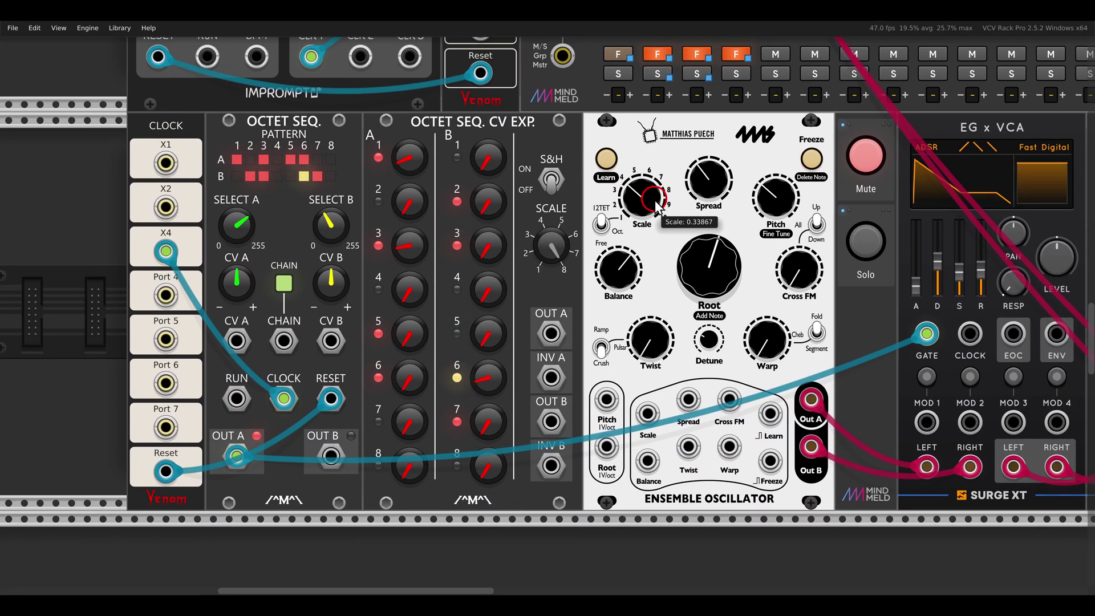
drag(221, 95, 366, 149)
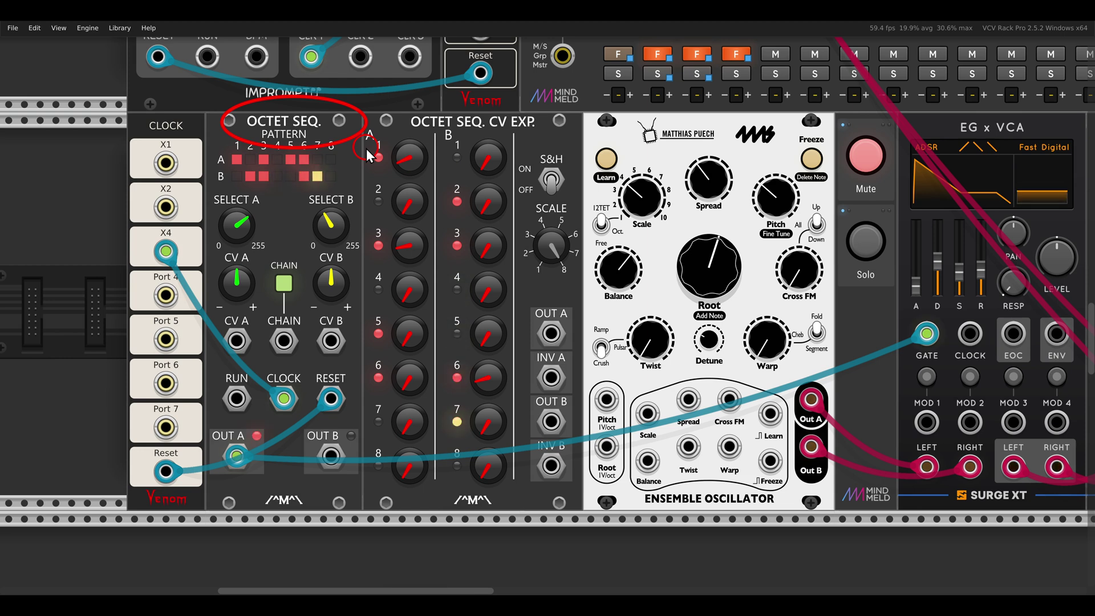
key(Escape)
click(866, 158)
click(863, 228)
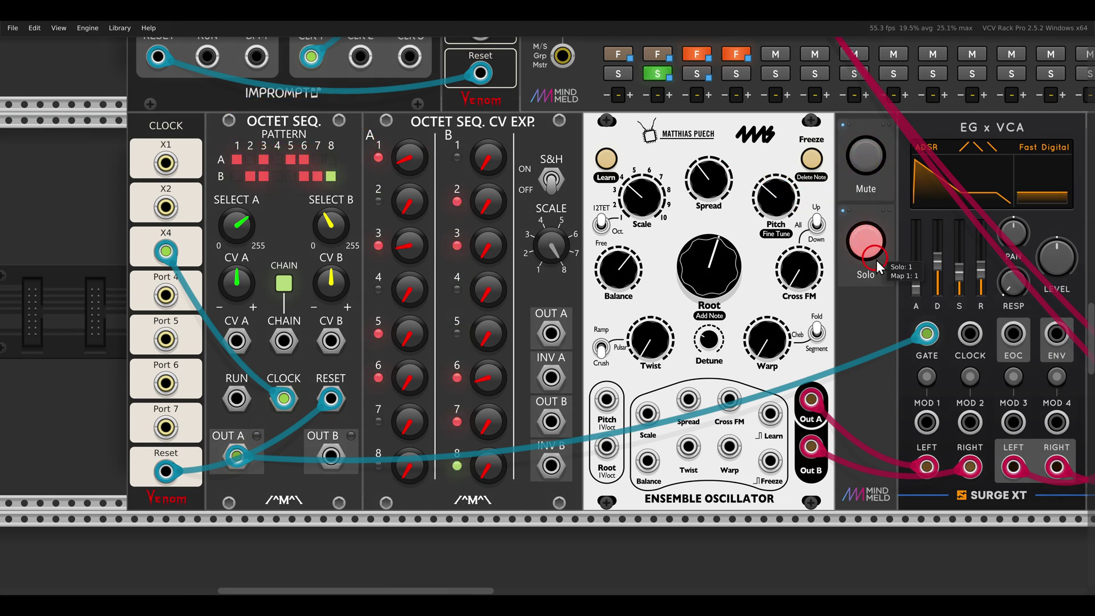
scroll(845, 256, right, 1)
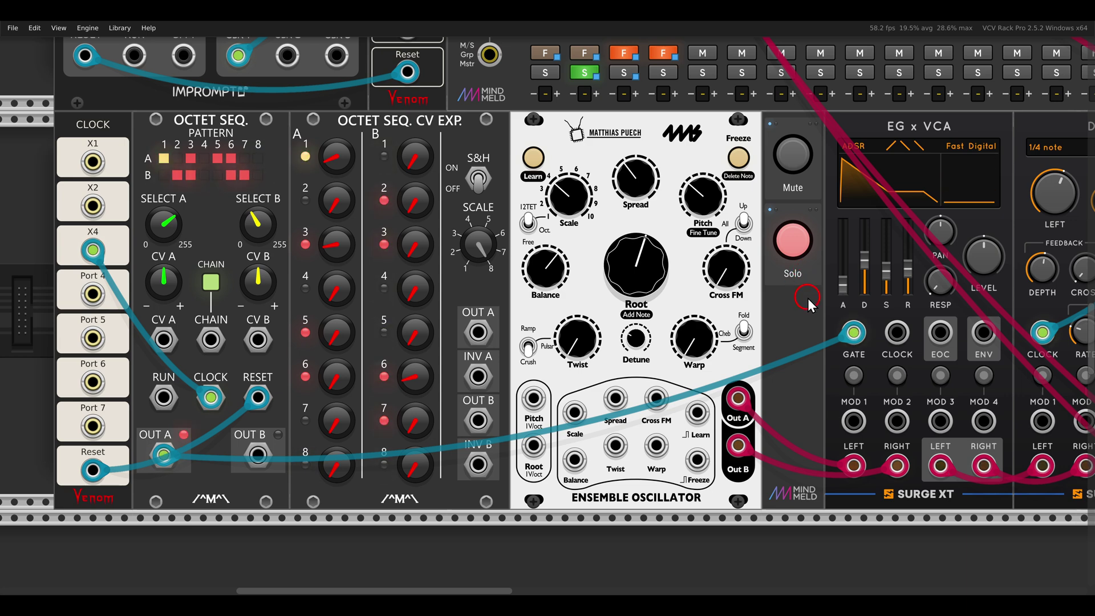
drag(800, 297, 786, 283)
Try Warp sweeps on the chord voice's Ensemble Oscillator while cycling its warp mode through Fold, Cheb and Segment.
scroll(685, 285, up, 4)
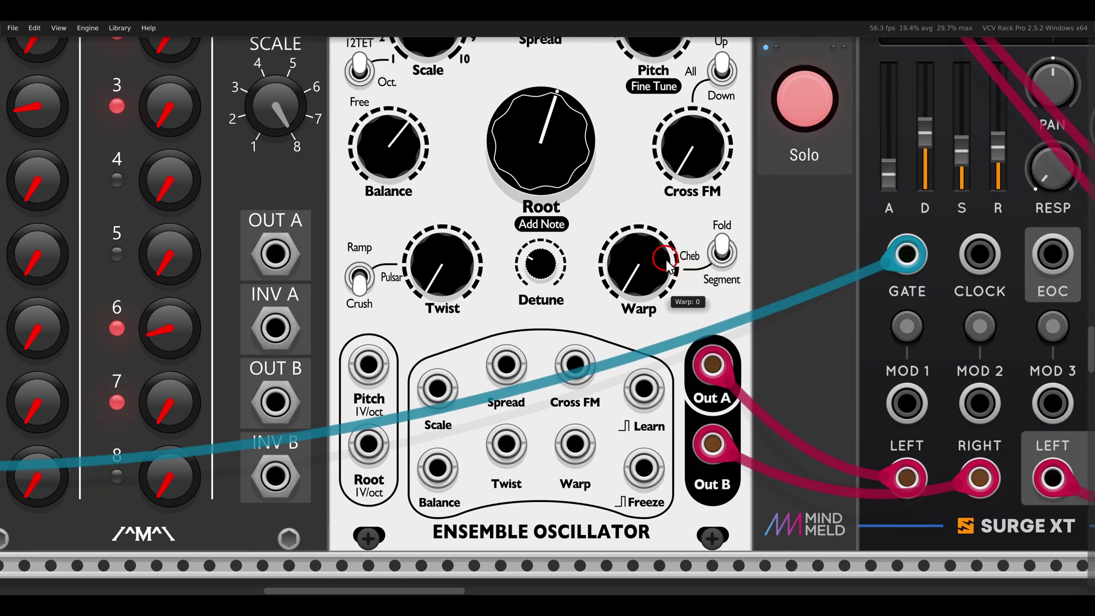
scroll(696, 251, up, 1)
click(722, 254)
drag(647, 285, 656, 243)
click(723, 272)
drag(677, 285, 655, 359)
click(722, 272)
scroll(569, 307, down, 2)
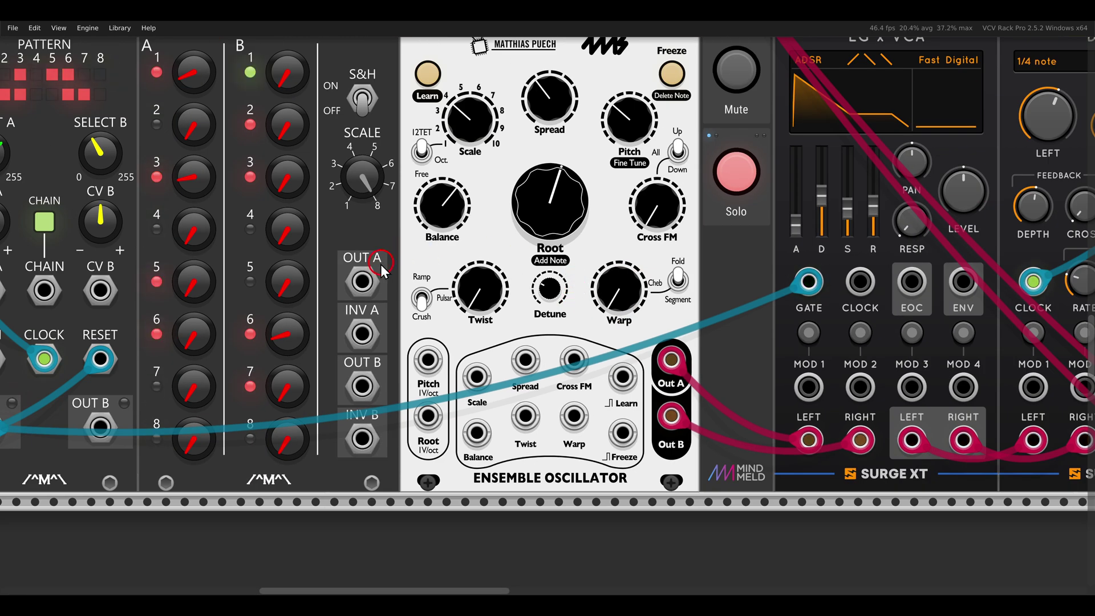
Patch Out A of the Octet Seq. CV Exp. into the Ensemble Oscillator's Warp input.
drag(362, 281, 574, 416)
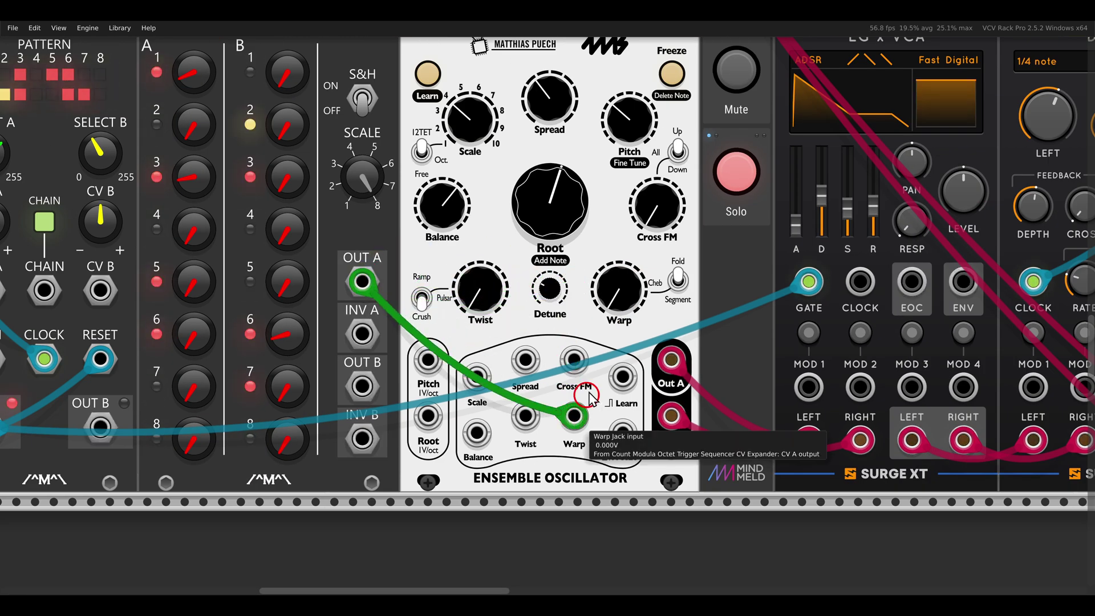
scroll(576, 247, down, 2)
drag(631, 273, 662, 271)
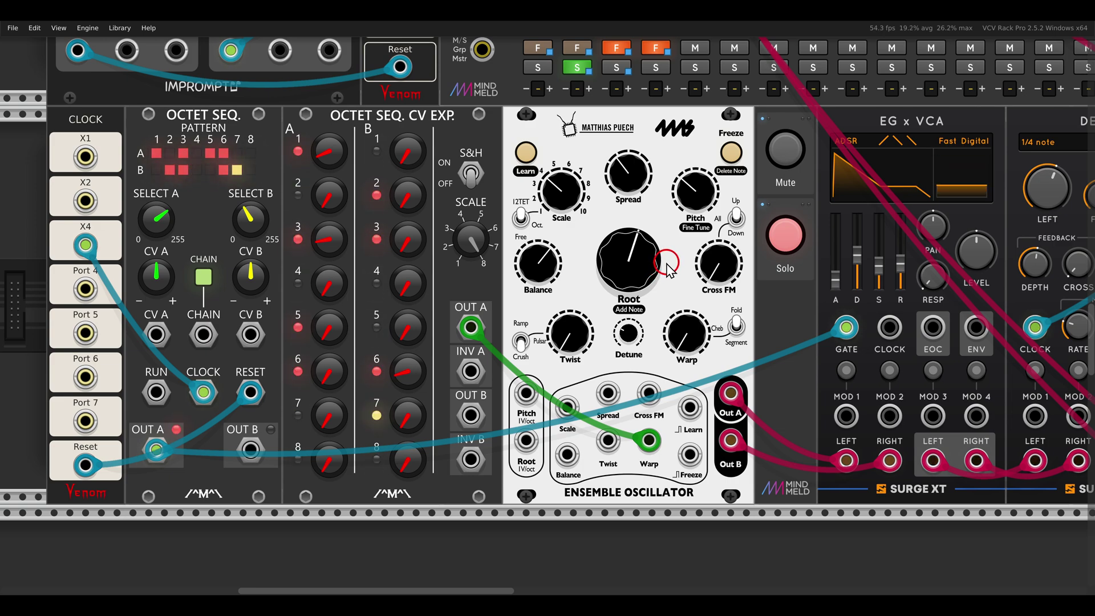
Unmute and solo the Ensemble Oscillator bass voice sequenced by ORBsq Vi and shaped by the enver envelope.
scroll(662, 278, down, 2)
drag(761, 217, 403, 323)
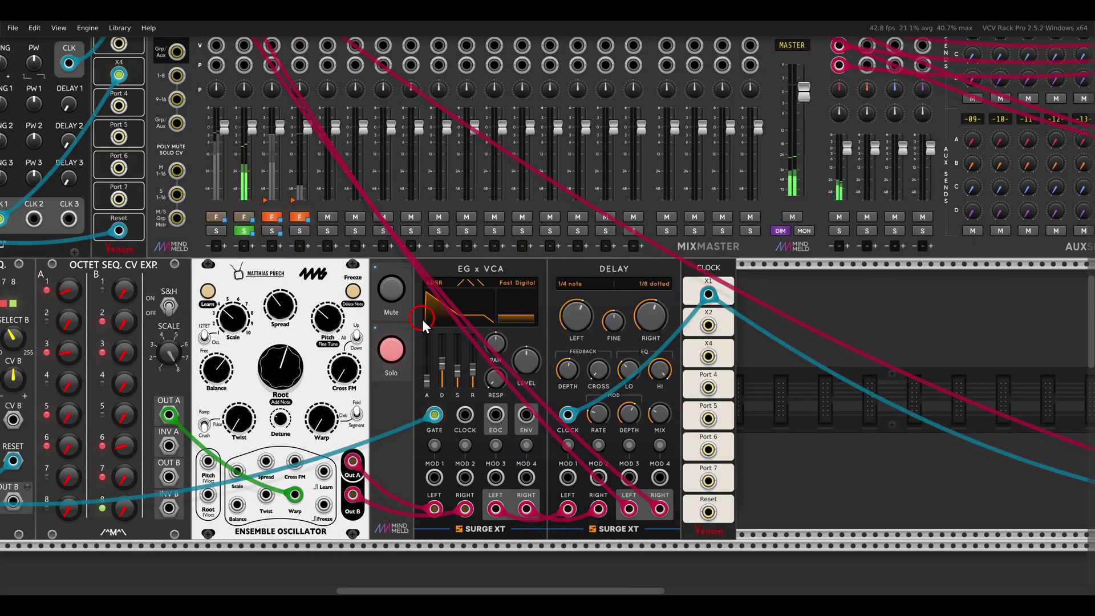
drag(831, 215, 523, 423)
drag(756, 126, 640, 323)
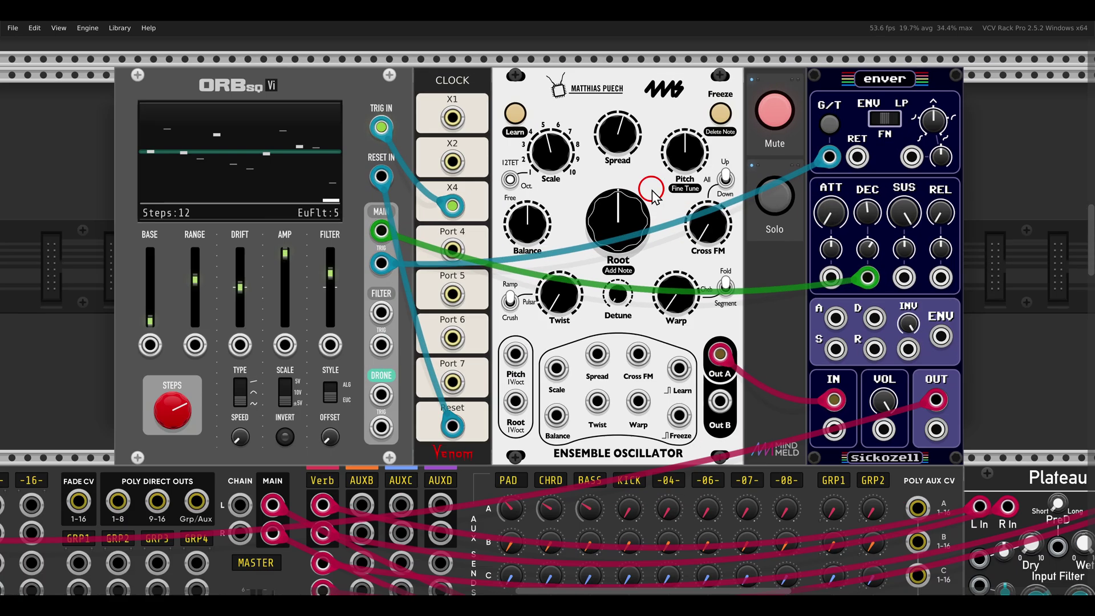
scroll(652, 193, up, 2)
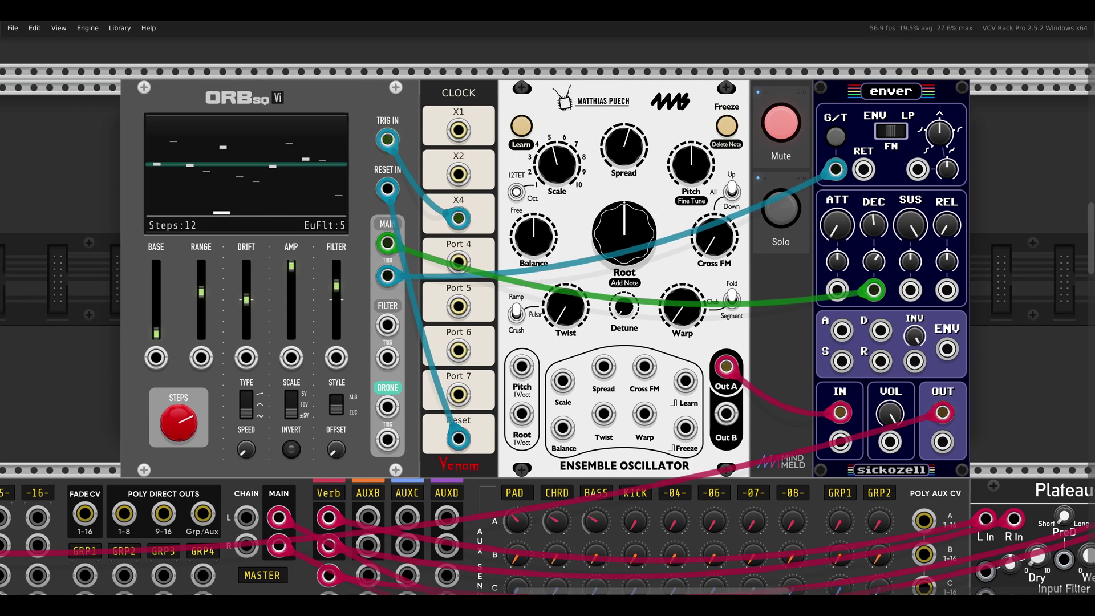
click(781, 122)
click(781, 209)
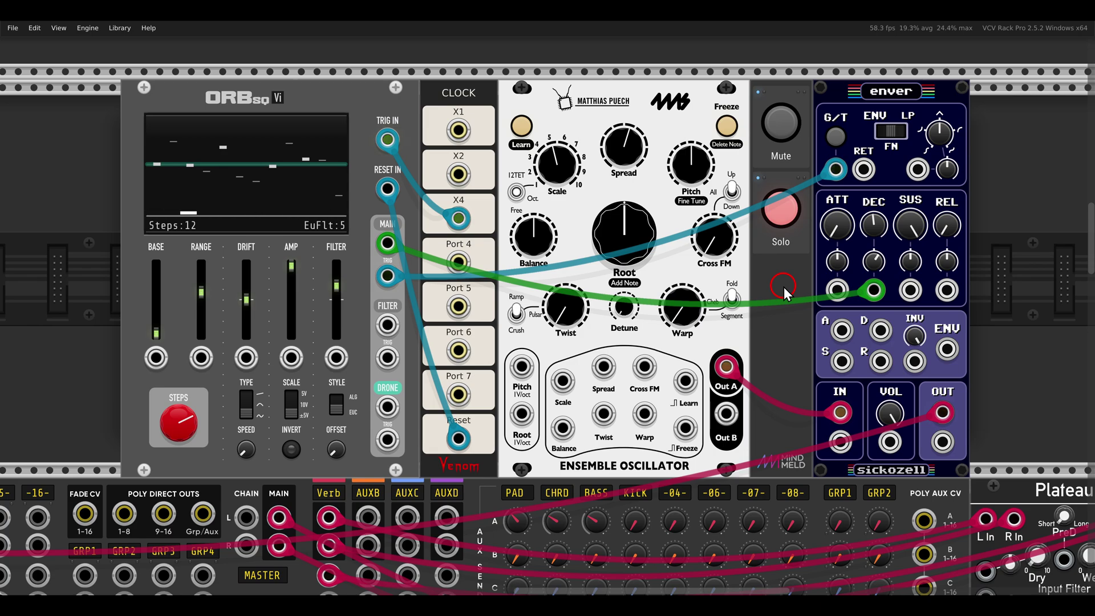
Turn off solo on the chord voice so that only the bass voice remains soloed.
scroll(736, 288, down, 4)
drag(365, 542, 542, 293)
click(393, 401)
drag(780, 193, 616, 399)
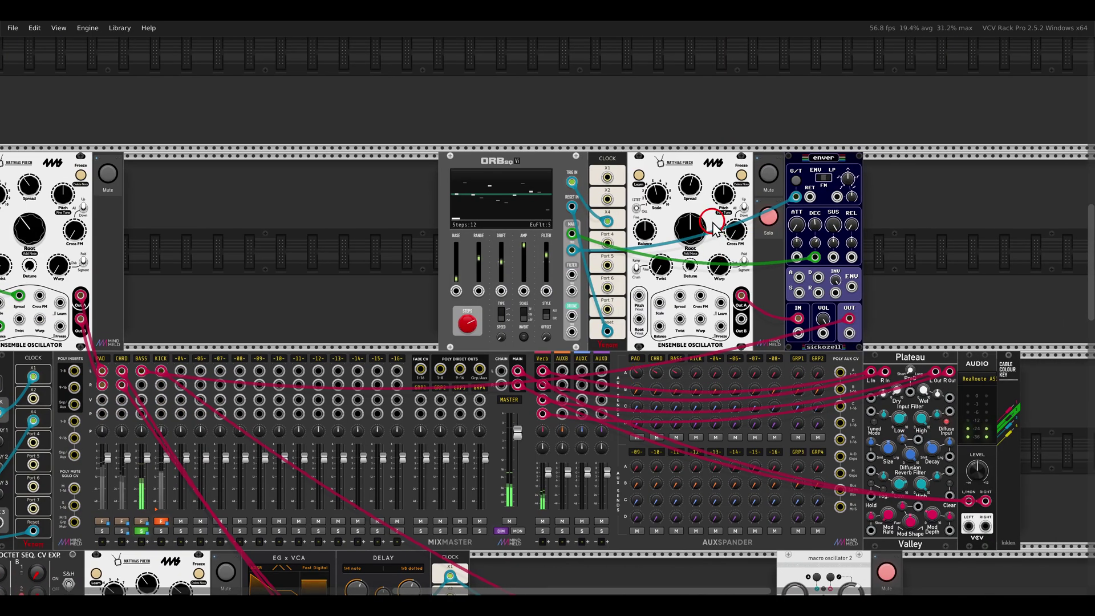
Review the bass Ensemble Oscillator's alternate parameters, including FreezeSplit, StereoSplit, crossfade and fine tune.
scroll(713, 221, up, 4)
drag(712, 223, 711, 234)
right_click(651, 112)
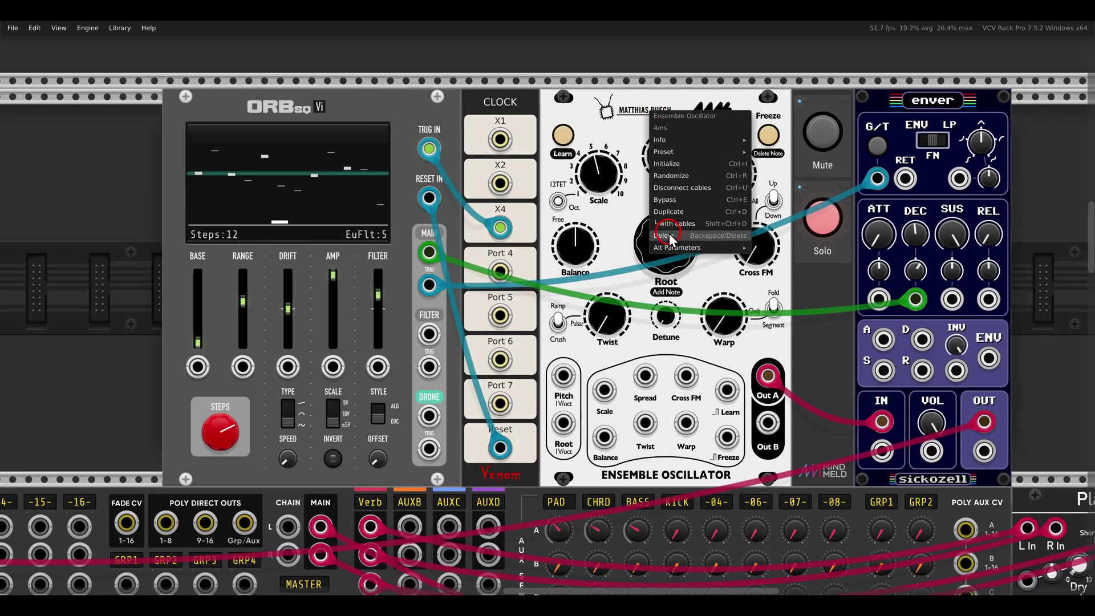
mouse_move(687, 249)
mouse_move(813, 263)
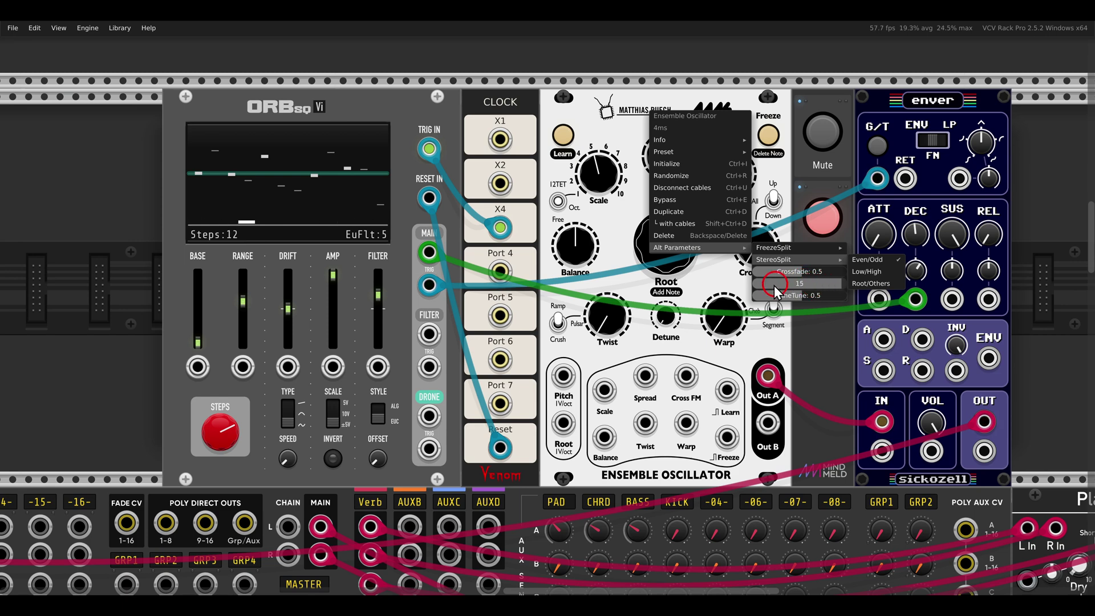
drag(776, 289, 787, 292)
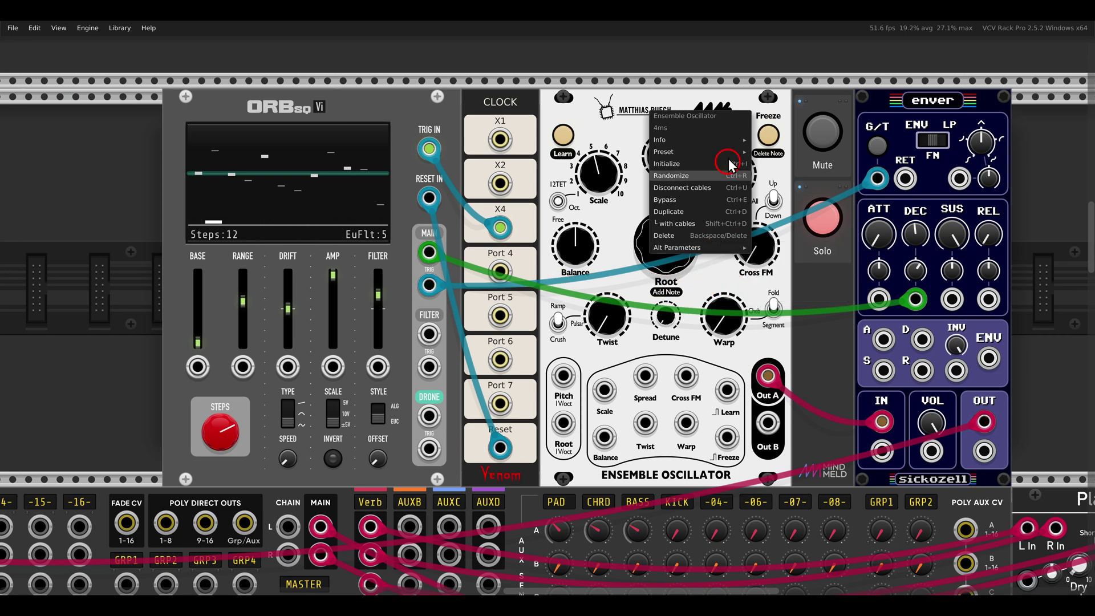
click(605, 113)
Cycle the bass Ensemble Oscillator's scale switch through Free and 12TET, leave it on Oct., and lower Scale to about 2.
scroll(523, 157, up, 3)
click(581, 236)
click(584, 242)
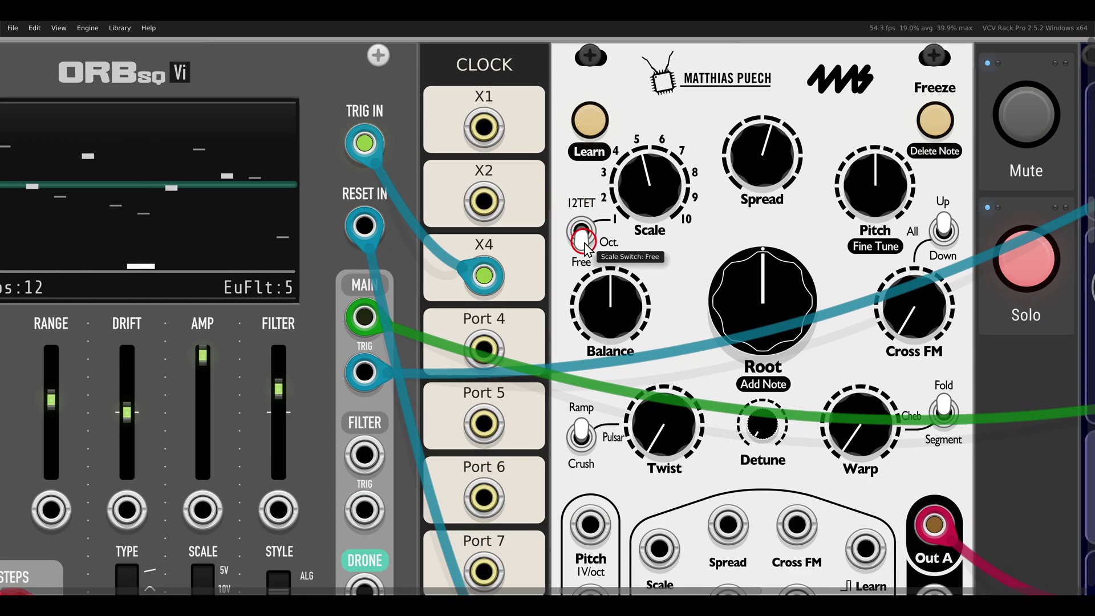
click(585, 246)
click(585, 245)
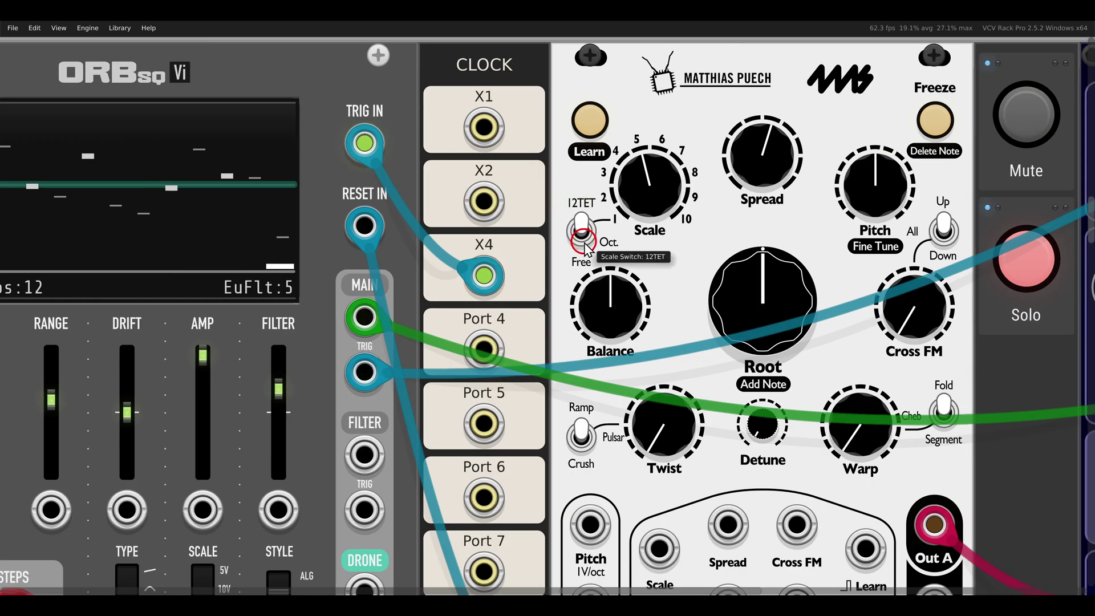
click(586, 245)
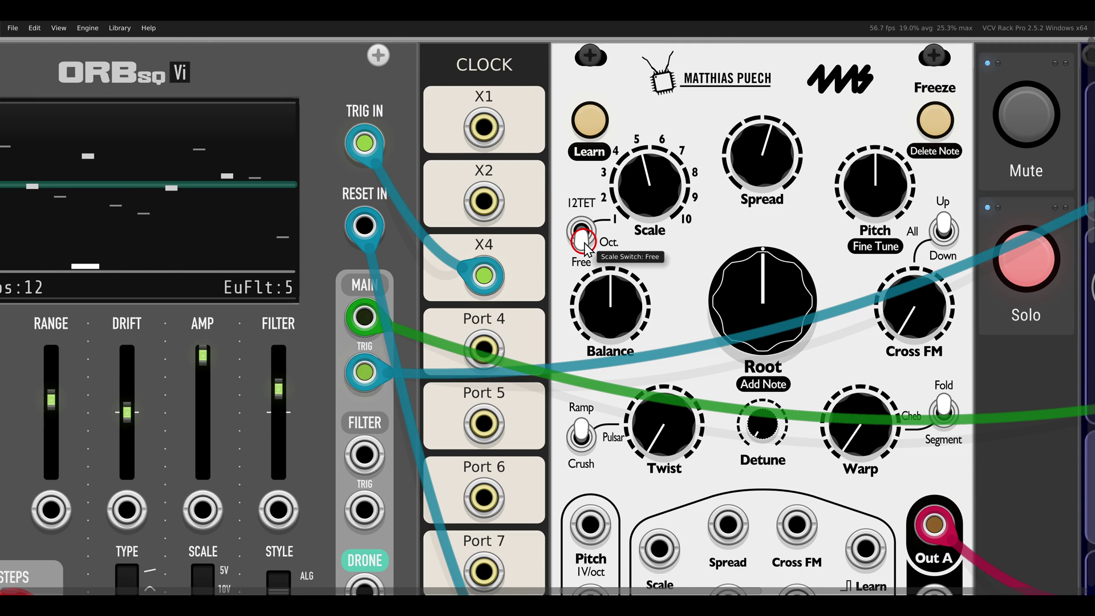
click(585, 245)
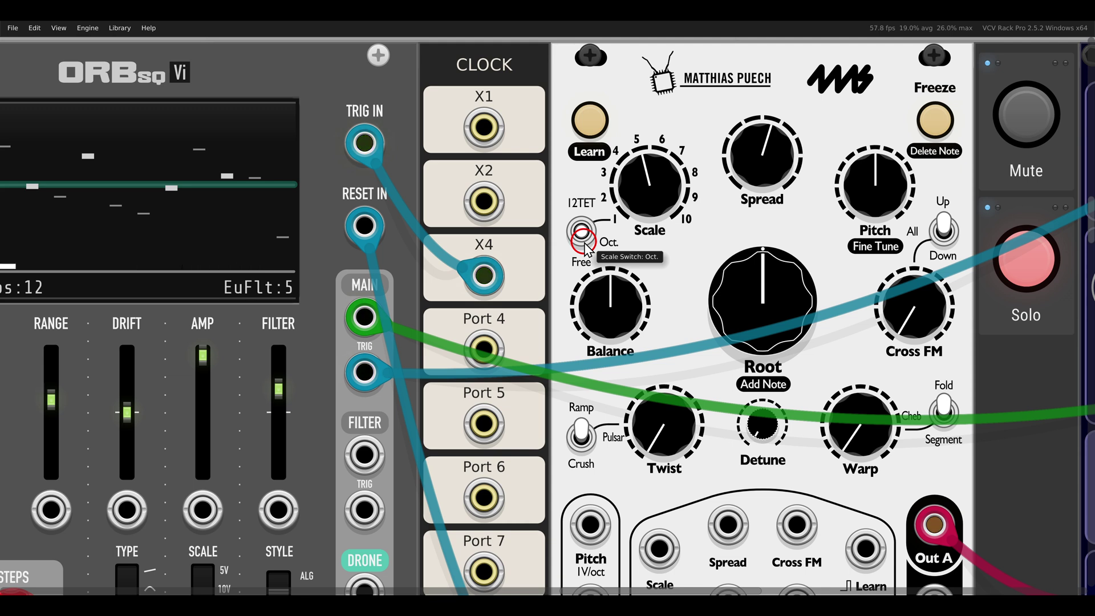
drag(648, 184, 643, 237)
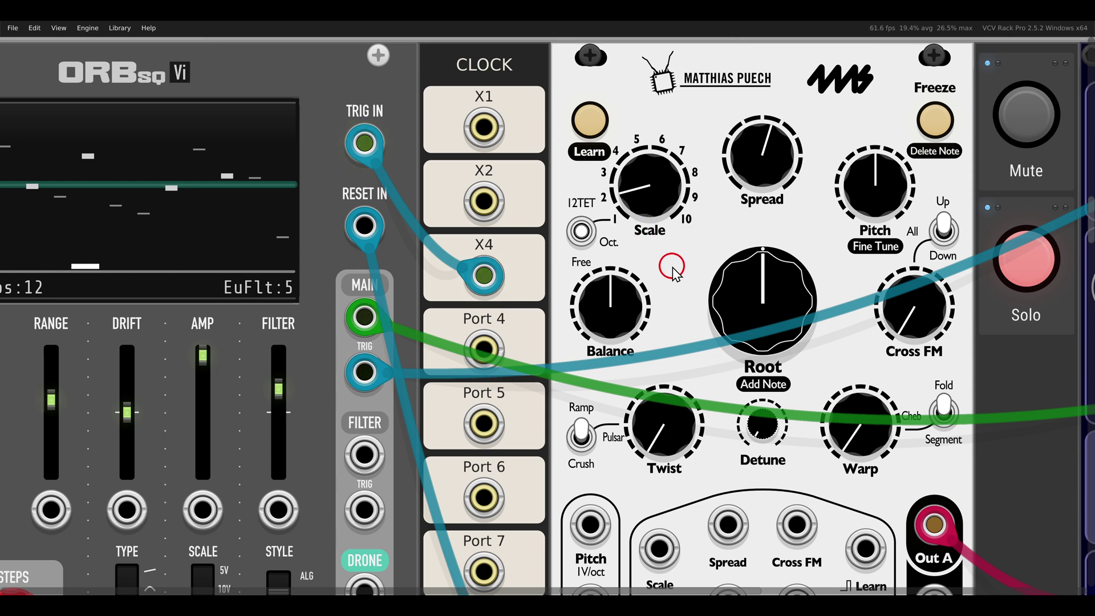
Turn off the bass voice's solo and lower its Ensemble Oscillator's Root to about 0.33.
drag(673, 267, 574, 218)
scroll(607, 258, down, 1)
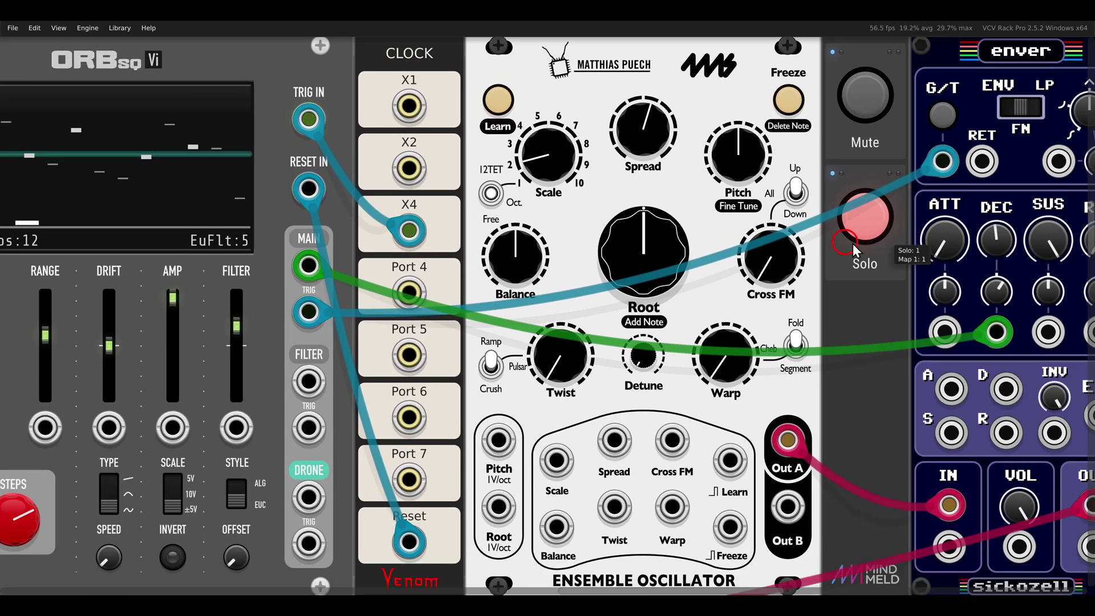
click(861, 232)
mouse_move(643, 232)
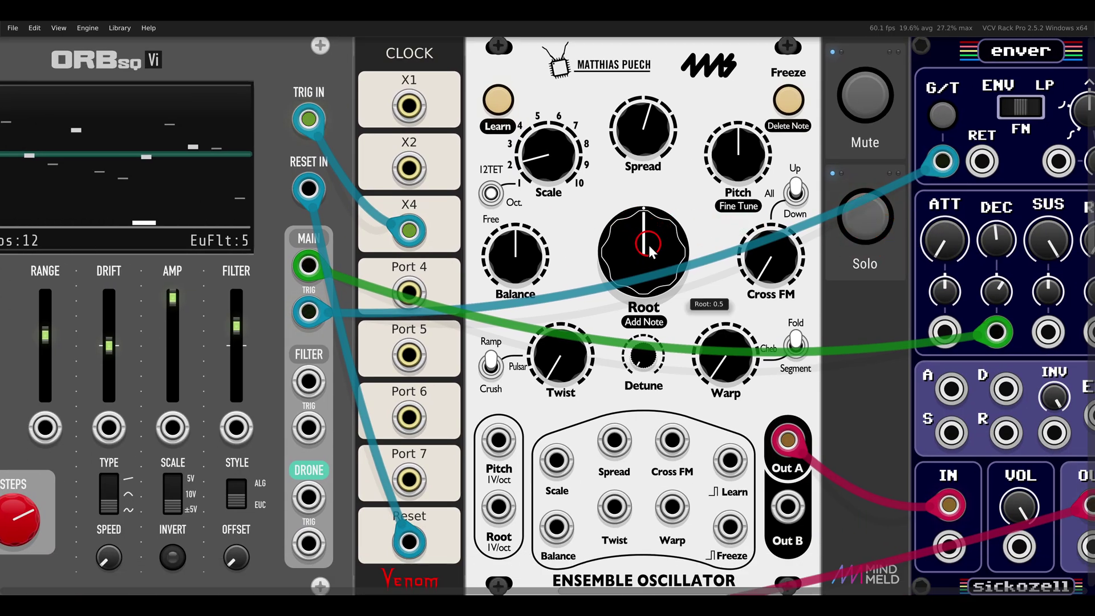
drag(644, 239, 614, 290)
drag(666, 324, 665, 296)
drag(732, 335, 694, 315)
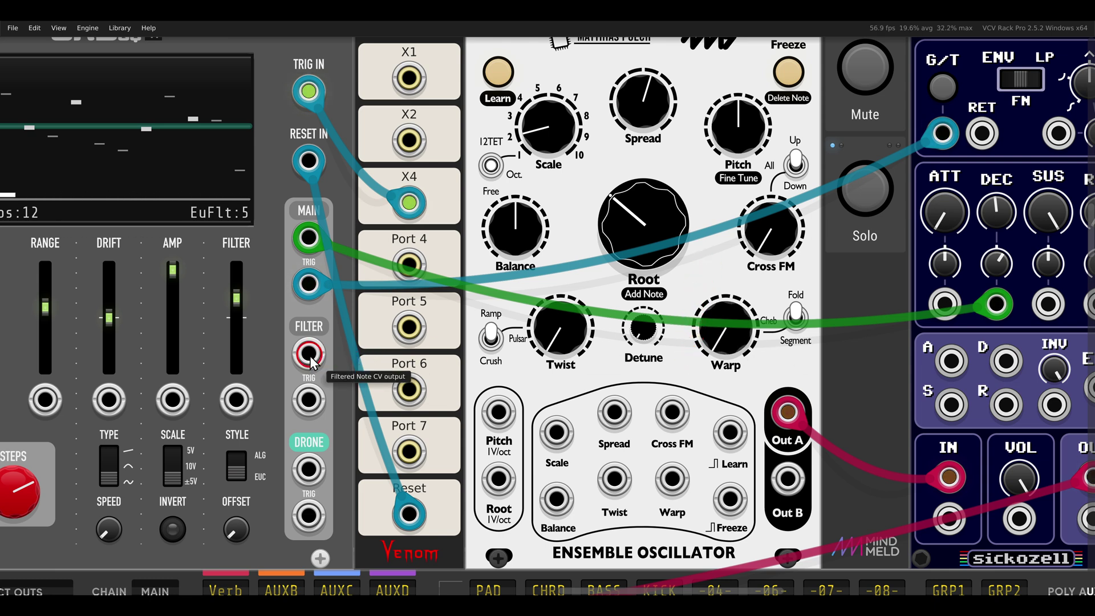
Patch ORBsq Vi's filtered note CV output into the bass Ensemble Oscillator's Warp input.
drag(309, 354, 672, 480)
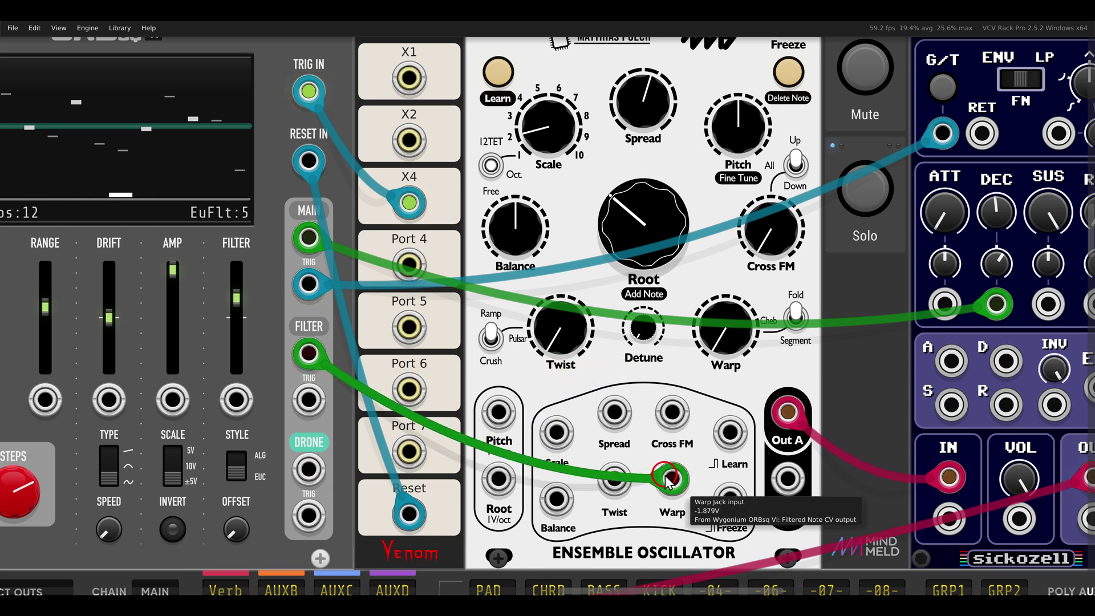
scroll(575, 282, down, 3)
drag(622, 274, 633, 282)
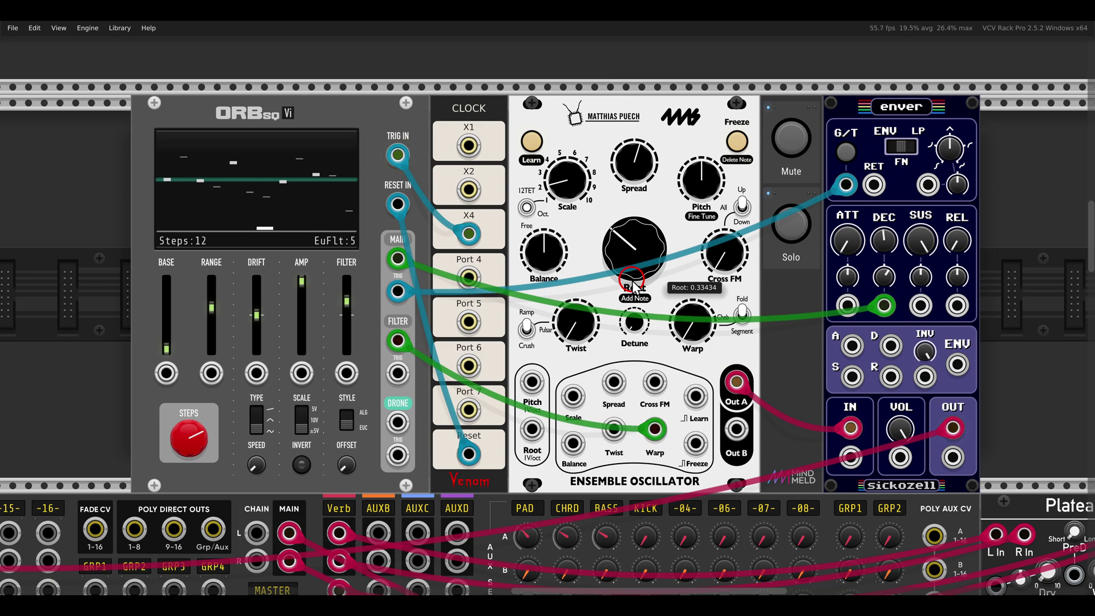
Examine the macro oscillator 2 kick voice and the collection of other oscillator modules in the rows below the patch.
scroll(633, 287, down, 10)
scroll(633, 291, right, 7)
scroll(631, 305, down, 4)
scroll(631, 305, right, 8)
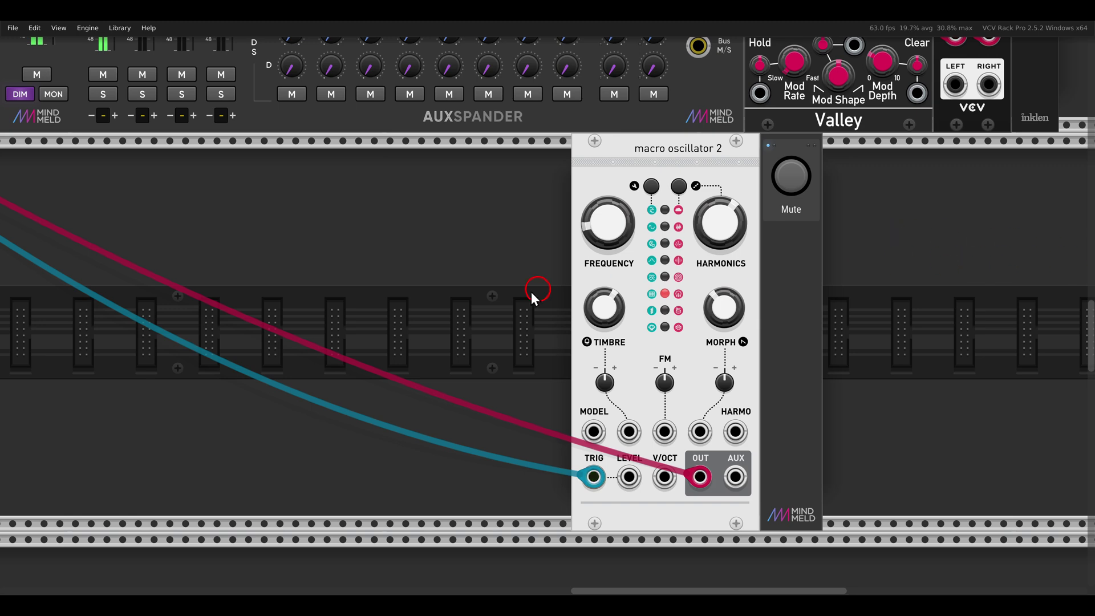
scroll(432, 292, down, 10)
scroll(502, 311, left, 8)
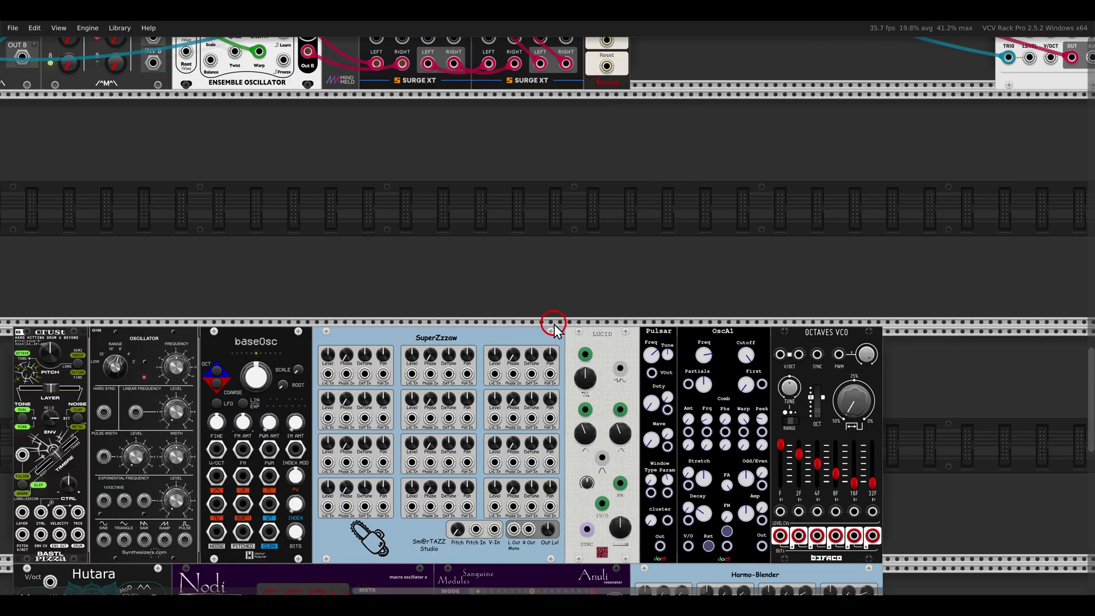
drag(554, 324, 690, 108)
drag(707, 242, 662, 212)
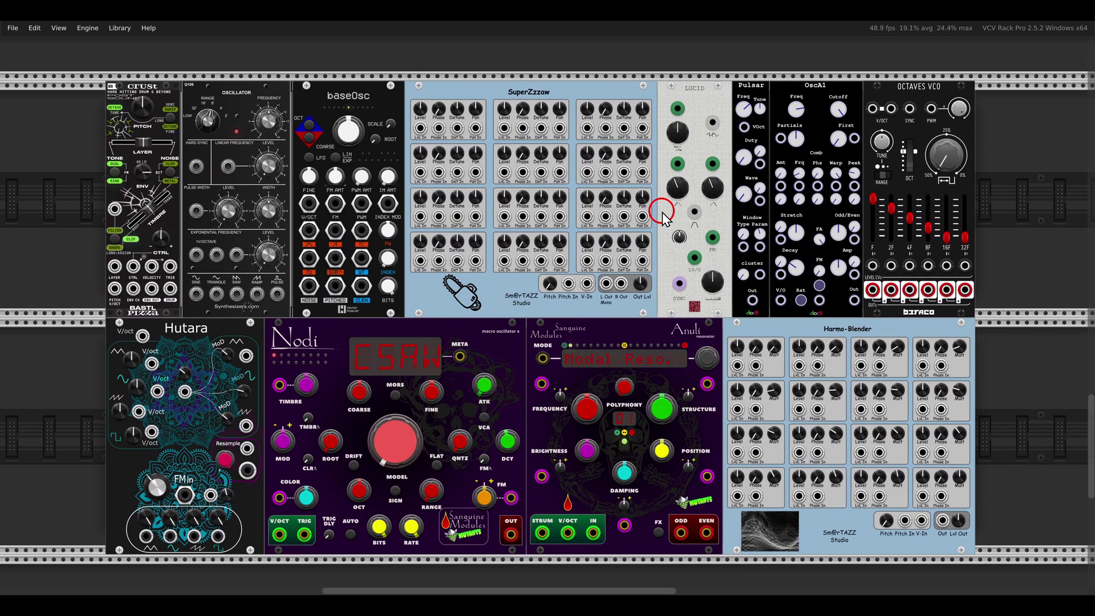